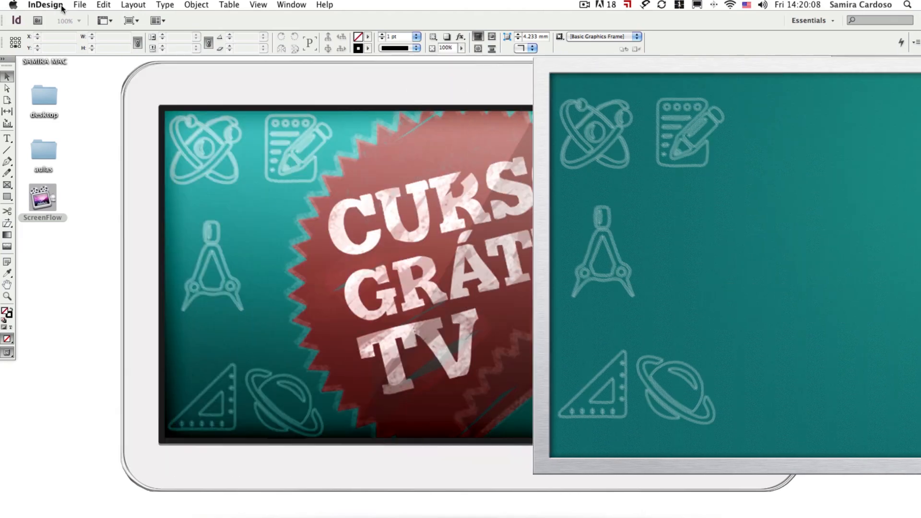
# - Create a new one-page Letter print document with the default preset settings
pyautogui.click(81, 5)
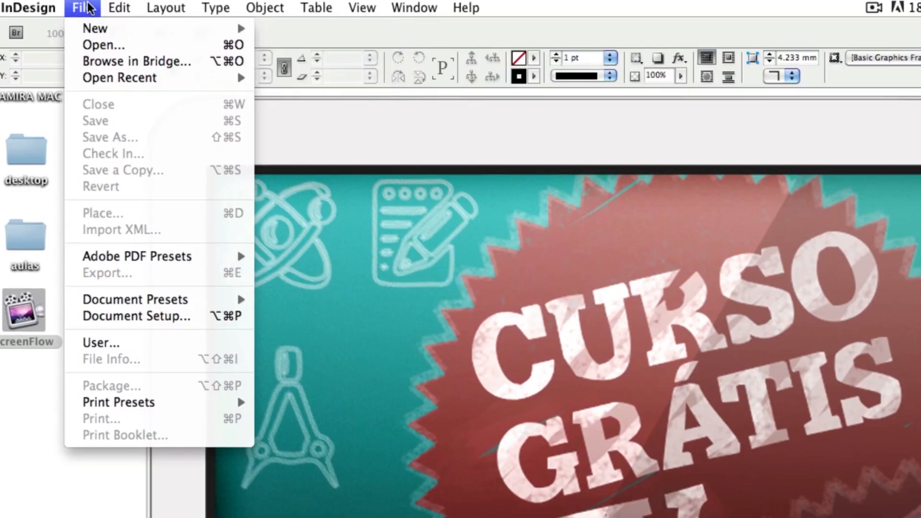
pyautogui.moveTo(110, 18)
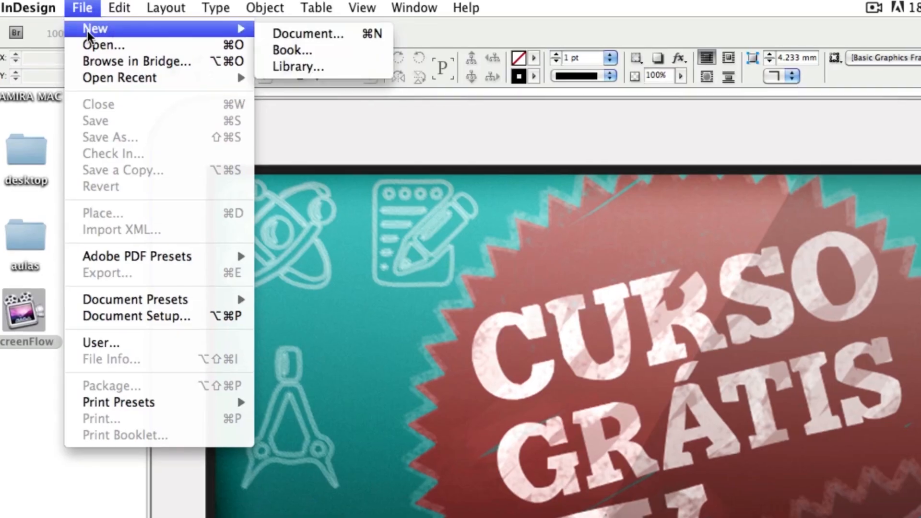
pyautogui.click(309, 34)
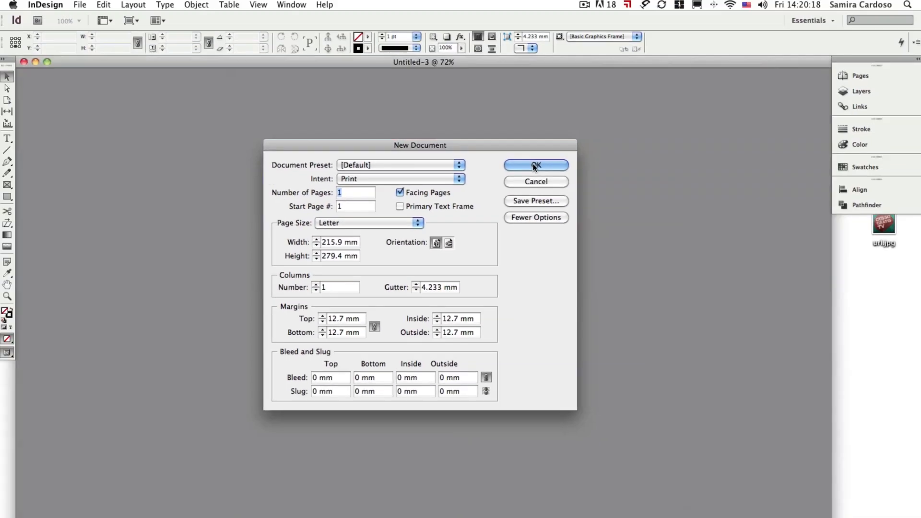
pyautogui.click(567, 93)
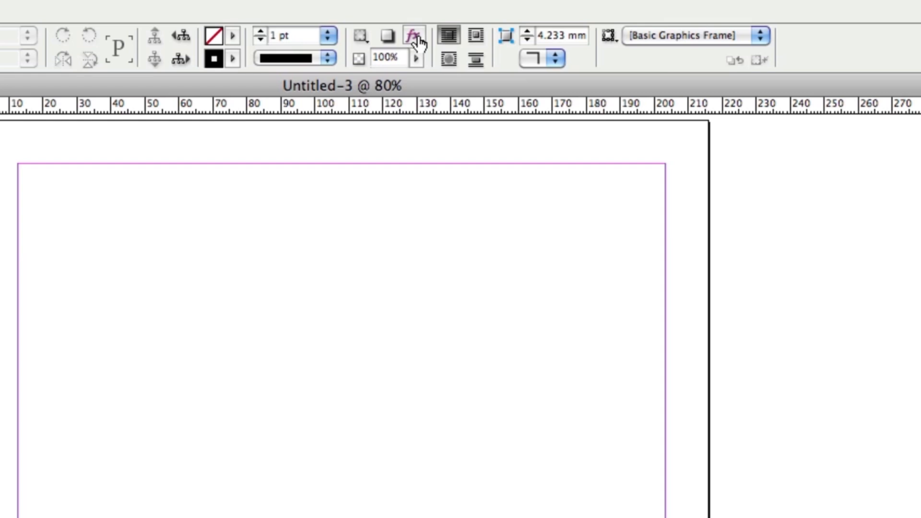
# - Show the Effects panel and dock it below Pathfinder in the collapsed panel column
pyautogui.click(416, 40)
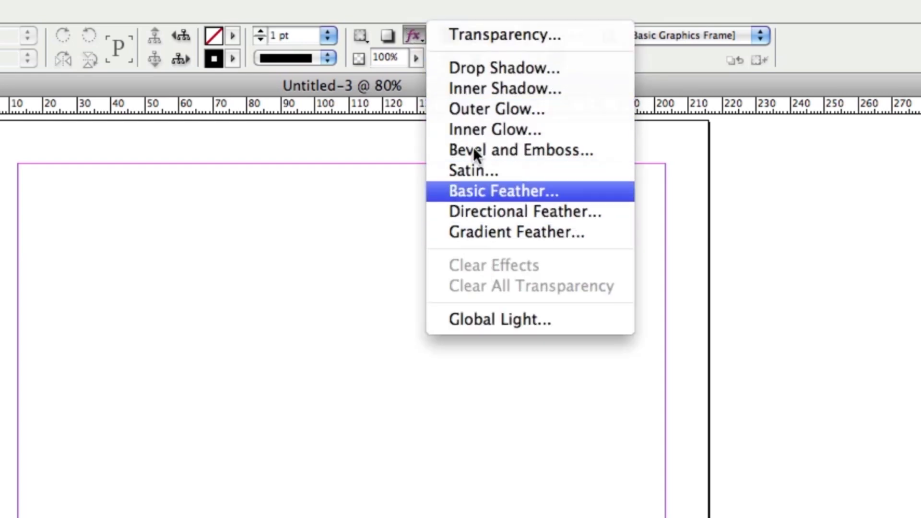
pyautogui.click(774, 81)
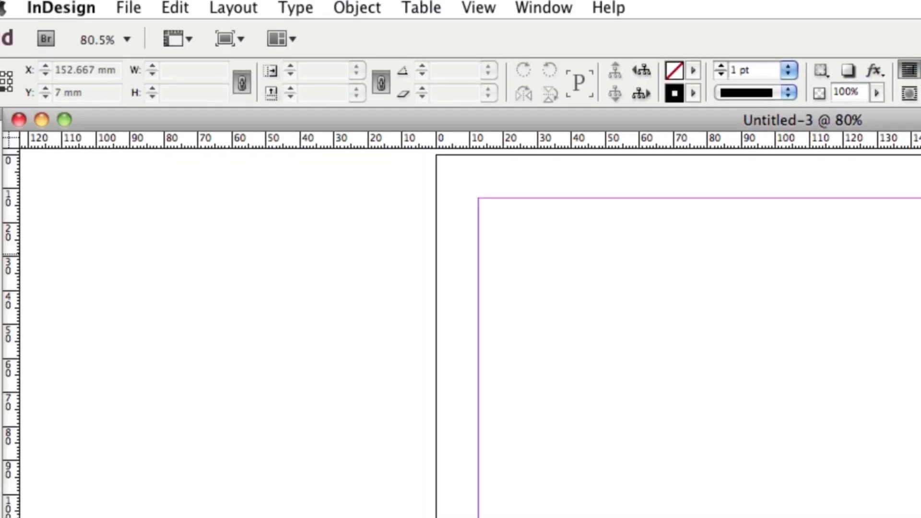
pyautogui.click(546, 7)
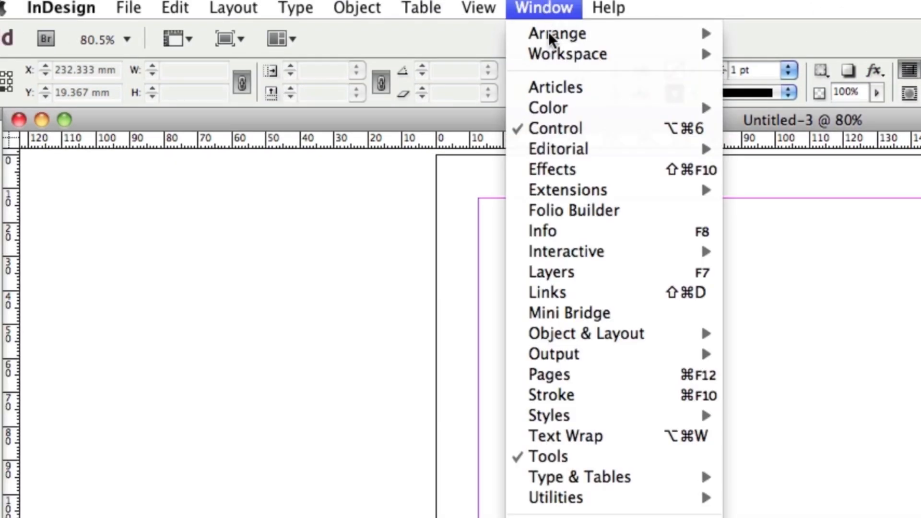
pyautogui.click(551, 165)
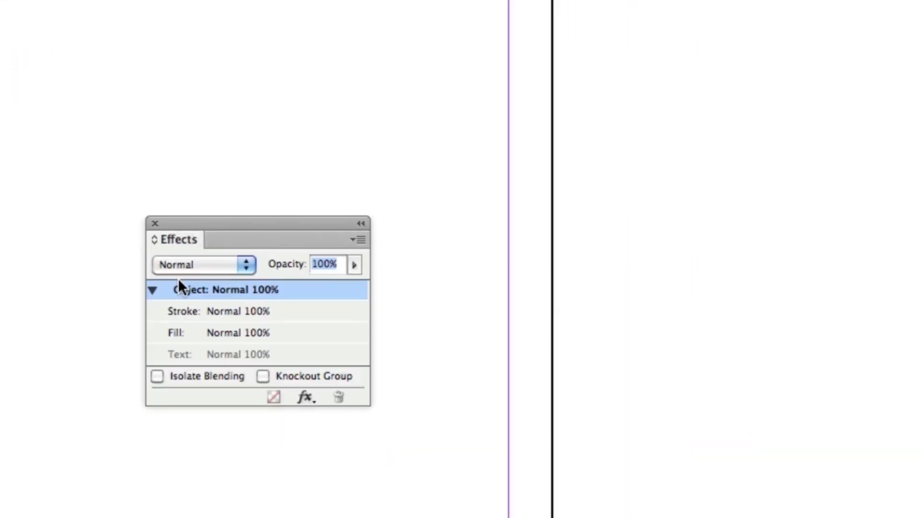
pyautogui.moveTo(190, 223); pyautogui.dragTo(905, 298)
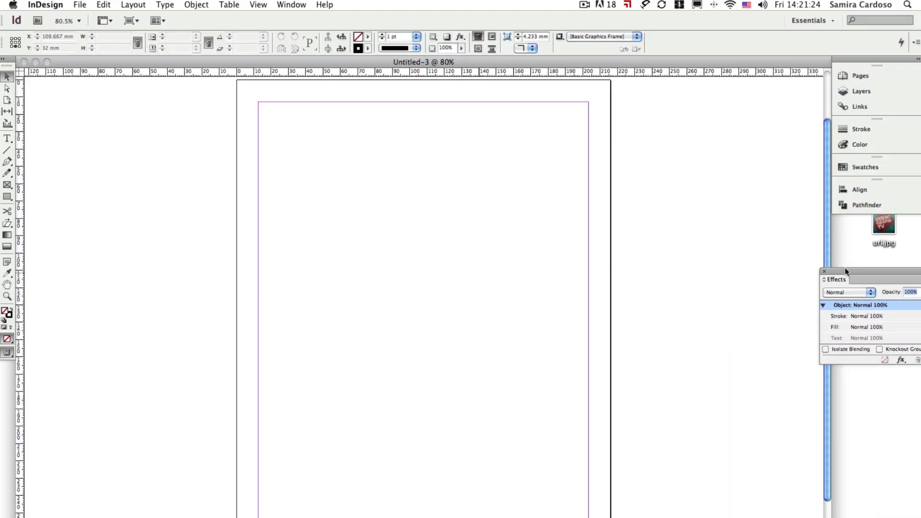
pyautogui.moveTo(845, 267); pyautogui.dragTo(849, 221)
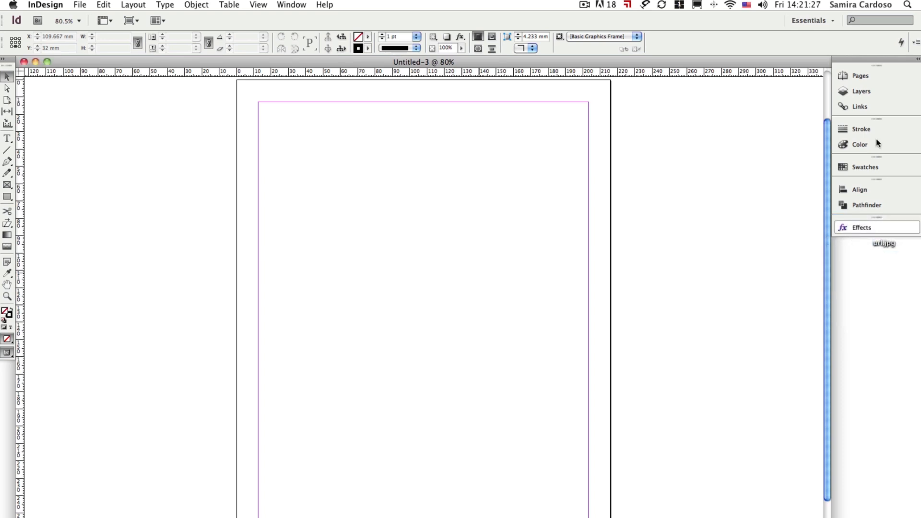
# - Examine the Effects panel's blending modes and the list of available object effects
pyautogui.click(868, 228)
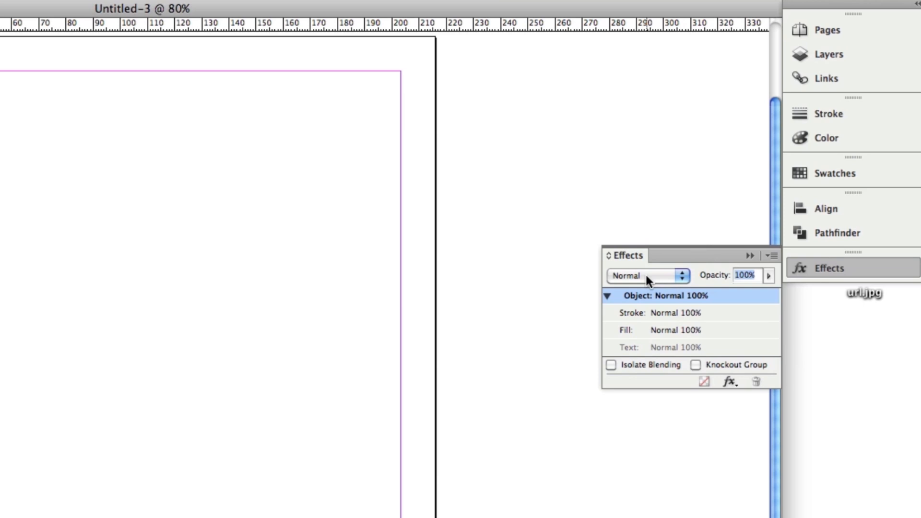
pyautogui.click(645, 276)
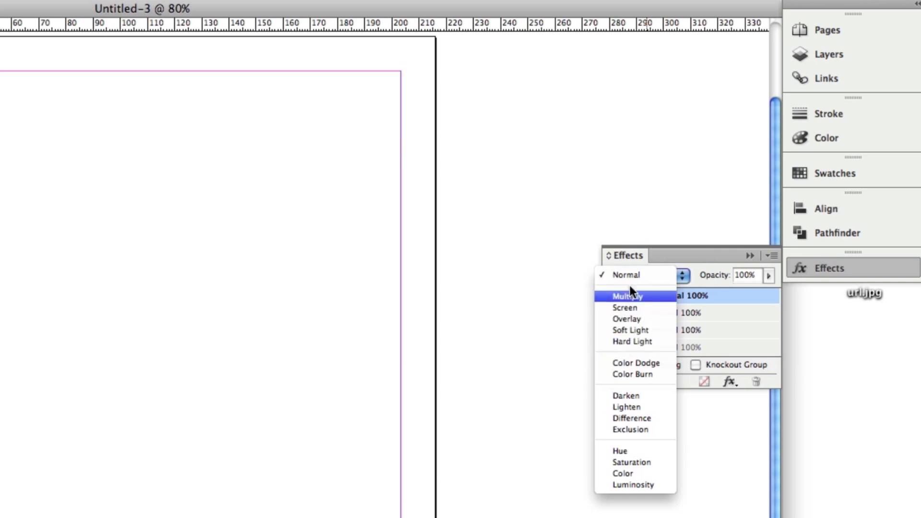
pyautogui.click(701, 278)
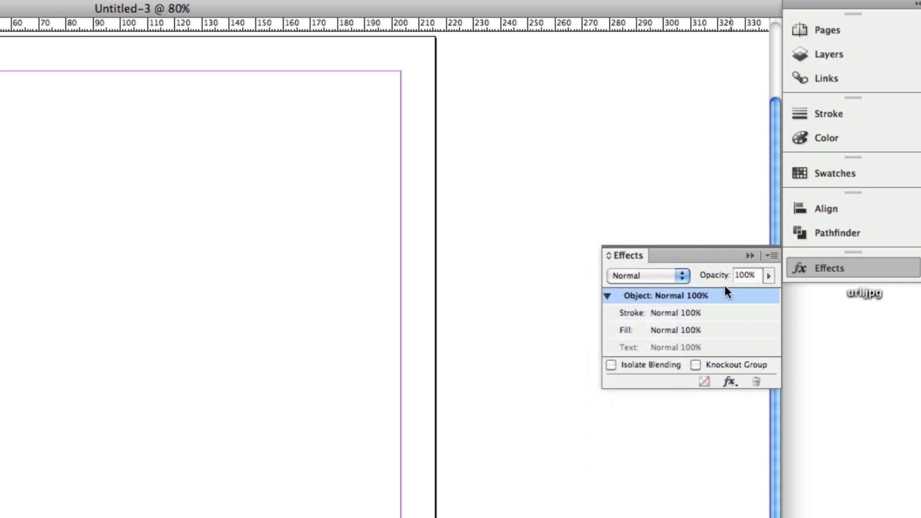
pyautogui.click(730, 382)
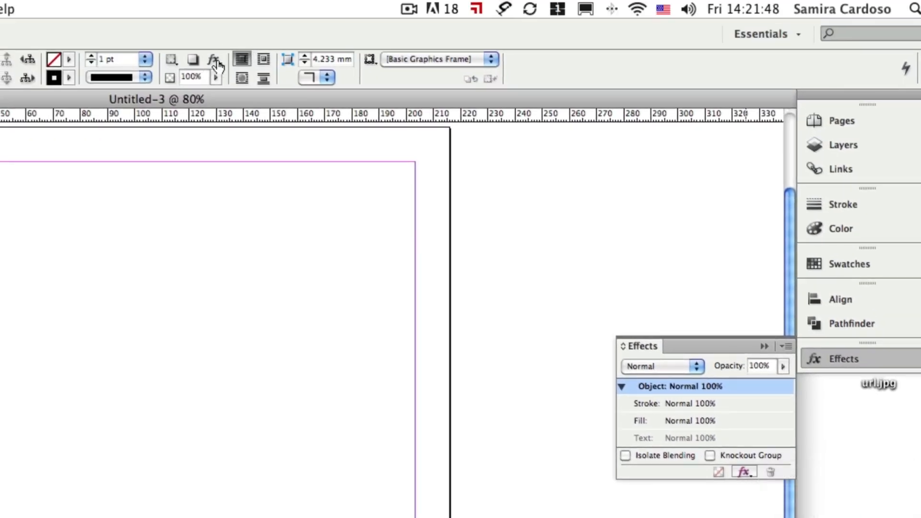
pyautogui.click(215, 60)
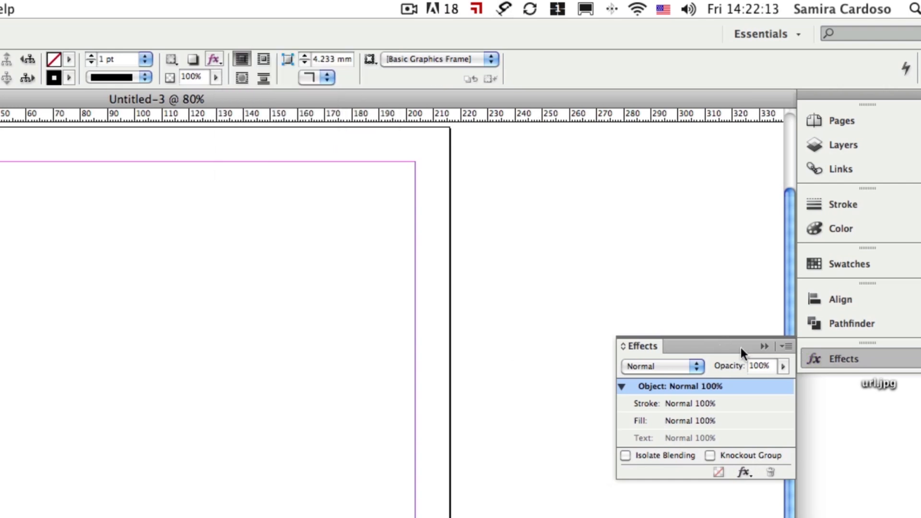
# - Draw a rectangle about 129 mm wide and 87 mm high in the upper part of the page
pyautogui.scroll(4, 31, 220)
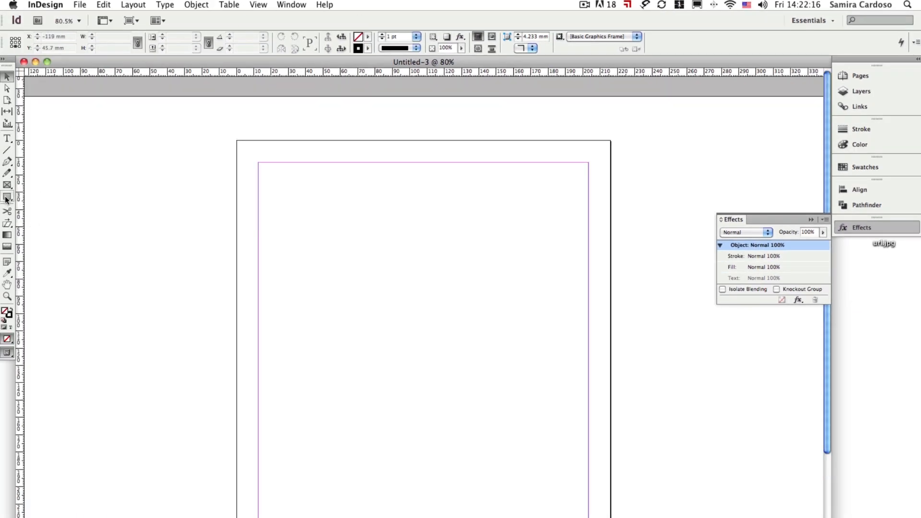
pyautogui.click(6, 197)
pyautogui.moveTo(297, 194); pyautogui.dragTo(521, 345)
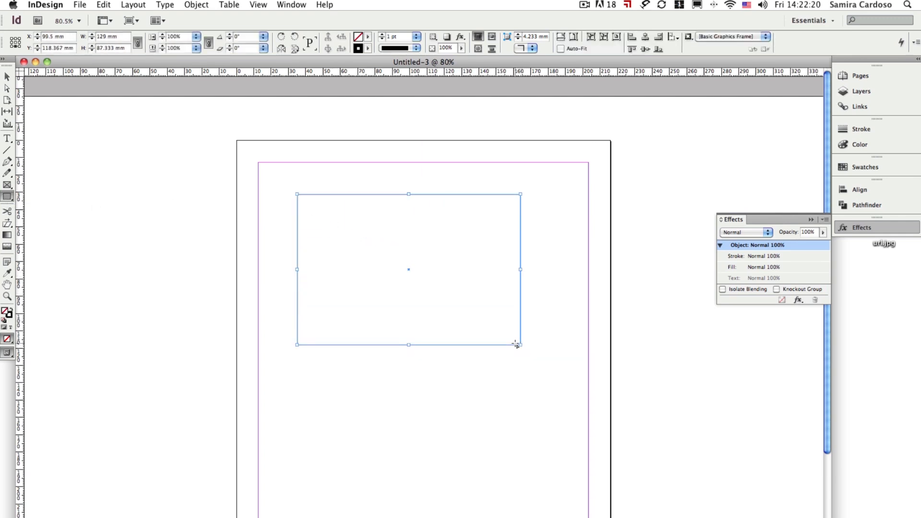
# - Fill the rectangle with the cyan swatch C=100 M=0 Y=0 K=0 and deselect it
pyautogui.click(857, 168)
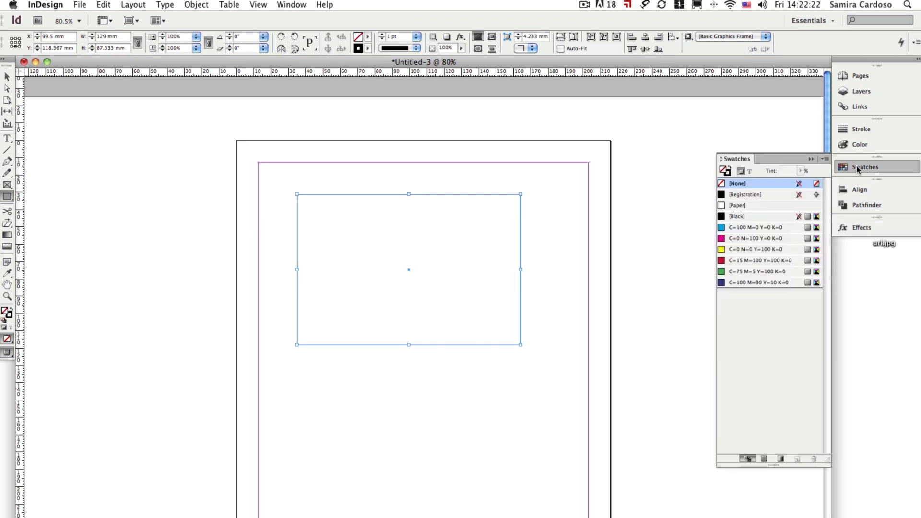
pyautogui.click(733, 228)
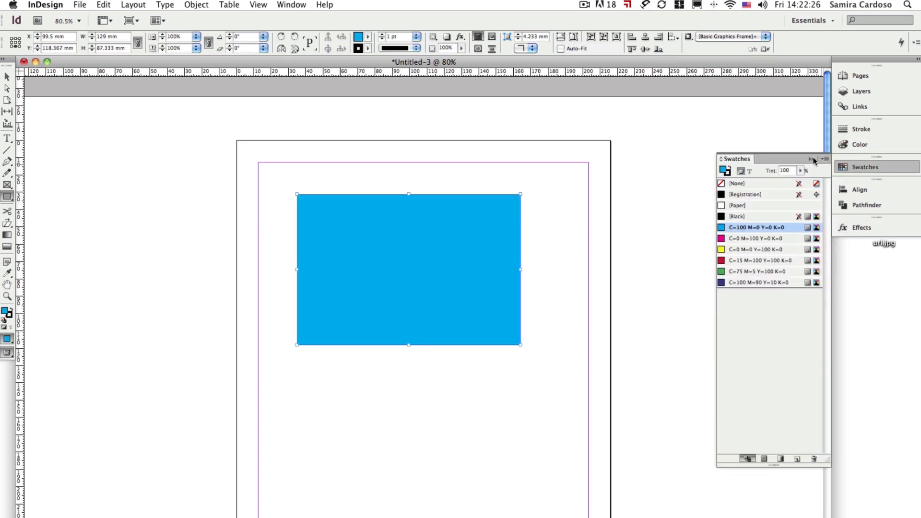
pyautogui.click(812, 160)
pyautogui.click(7, 76)
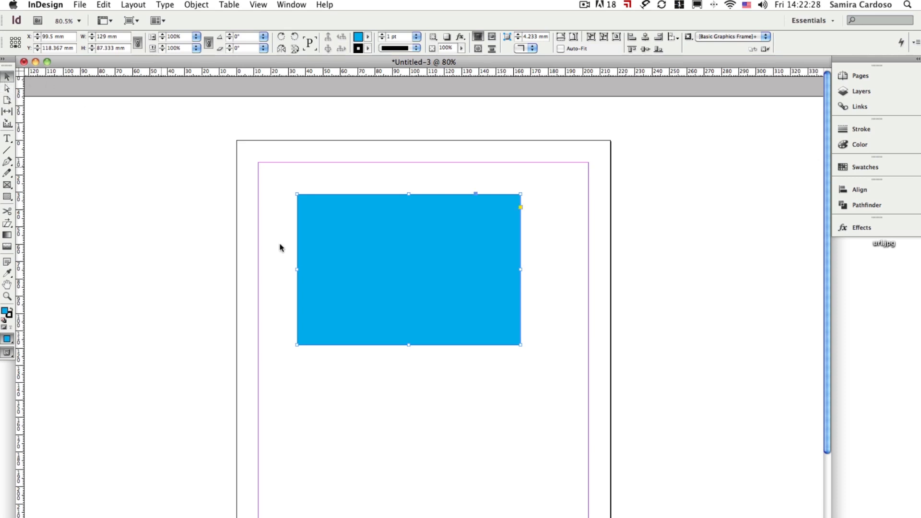
pyautogui.click(395, 116)
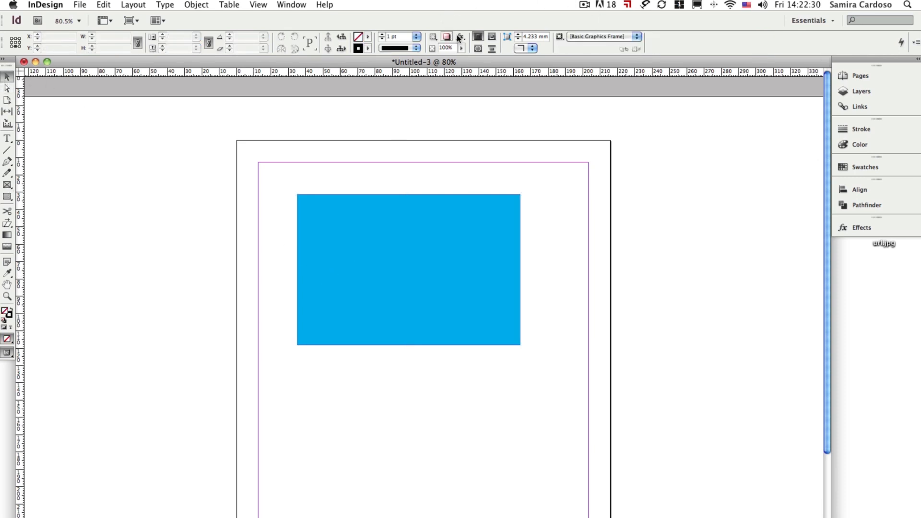
# - Add a Drop Shadow effect to the blue rectangle and enable its preview
pyautogui.click(877, 229)
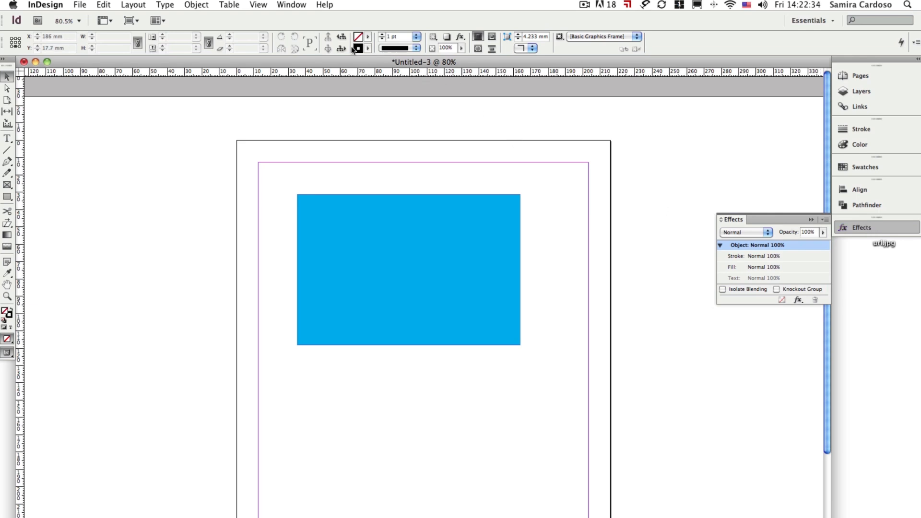
pyautogui.click(196, 6)
pyautogui.moveTo(207, 211)
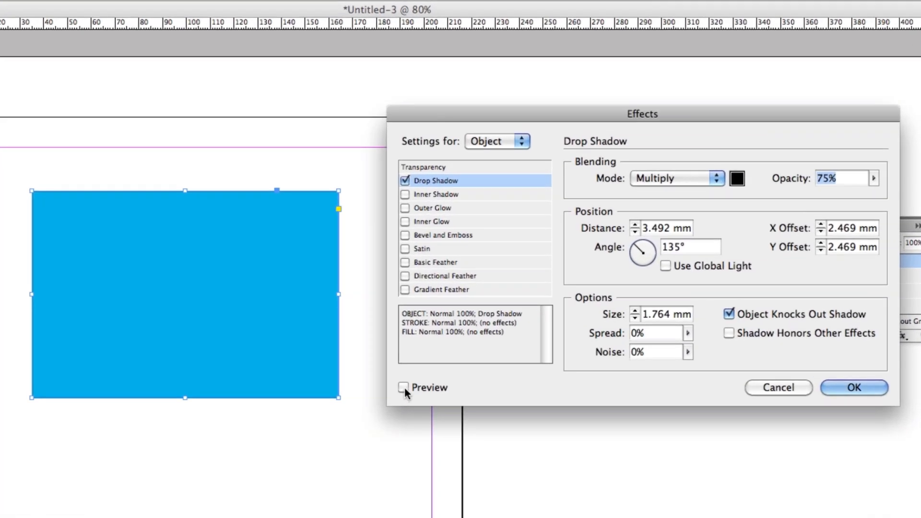
pyautogui.click(436, 338)
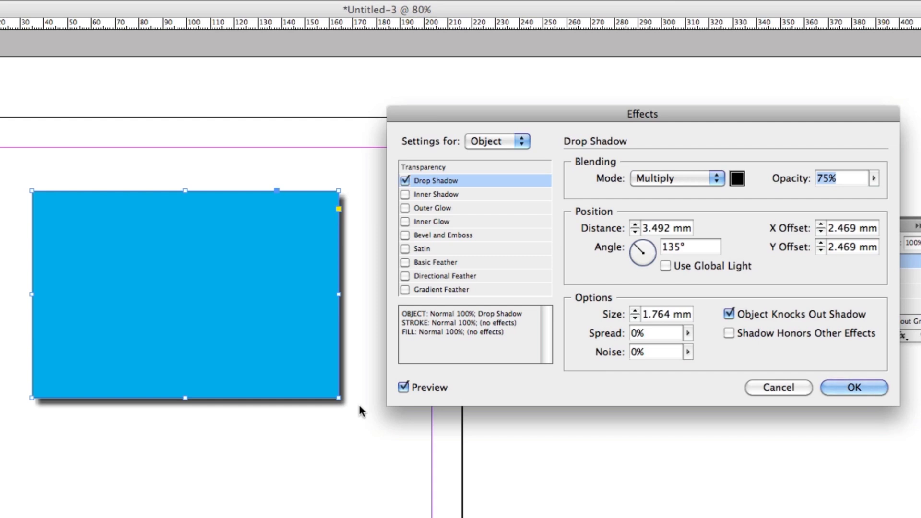
pyautogui.hscroll(2, 360, 407)
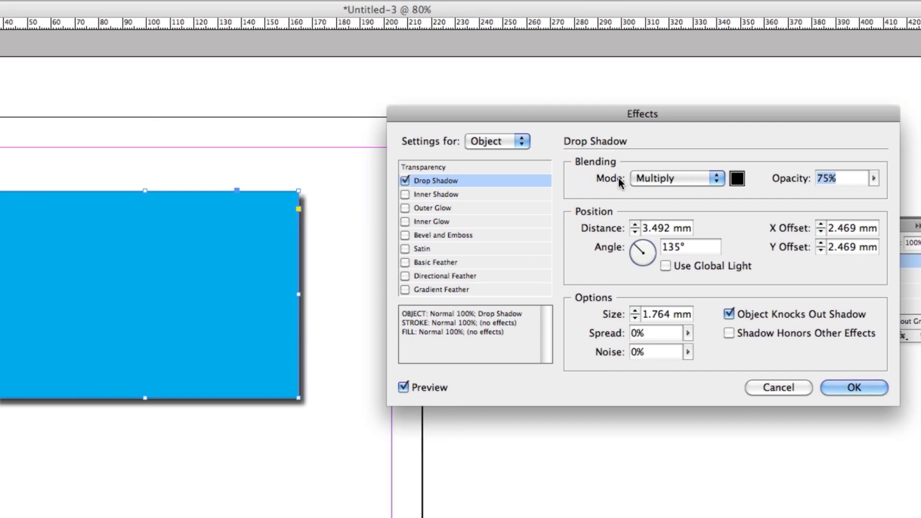
# - Keep the shadow's Multiply mode, try the yellow and magenta swatches as its color, and choose the swatch C=100 M=90 Y=10 K=0
pyautogui.click(663, 178)
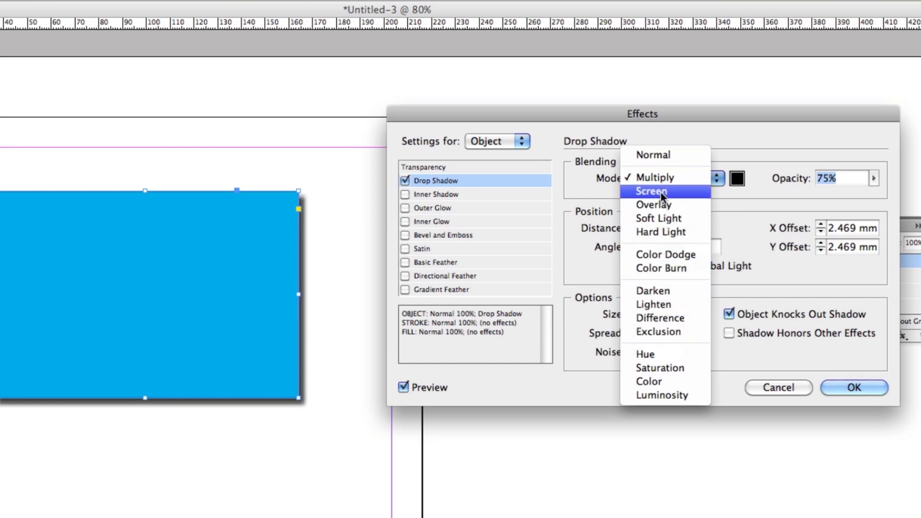
pyautogui.click(758, 195)
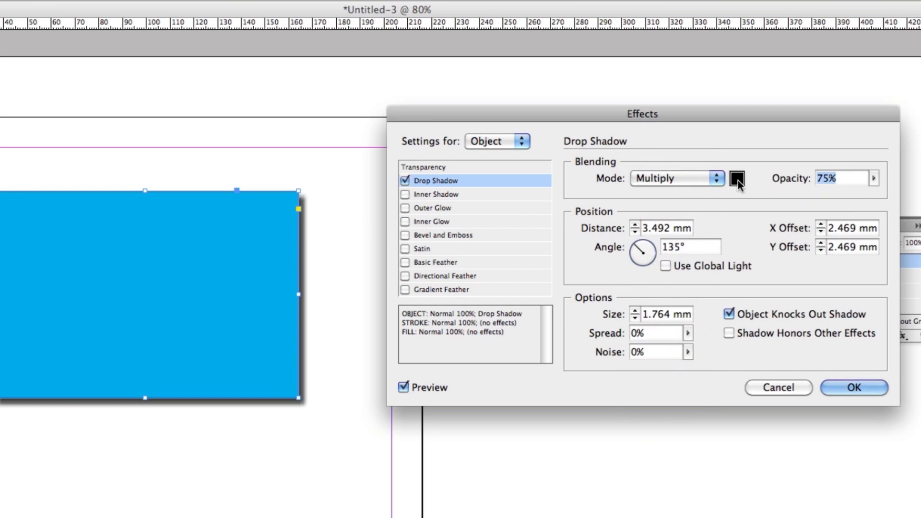
pyautogui.click(738, 180)
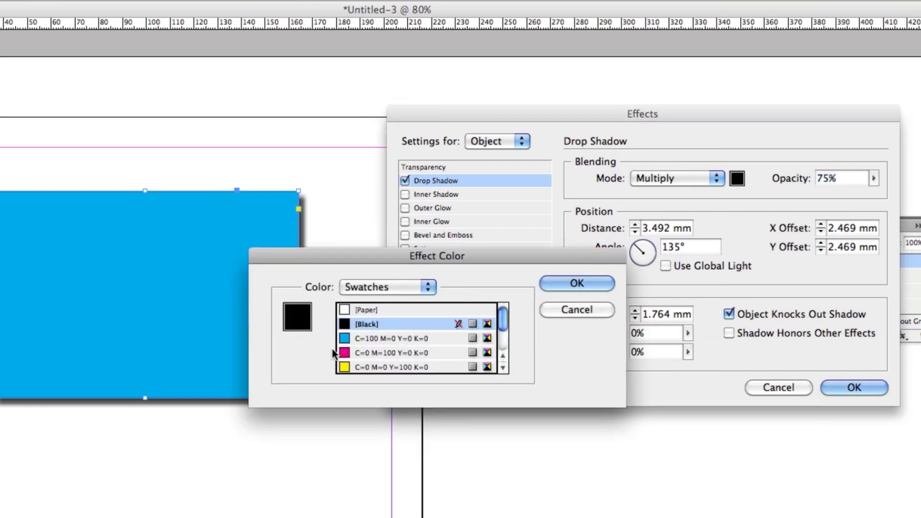
pyautogui.moveTo(370, 259); pyautogui.dragTo(594, 268)
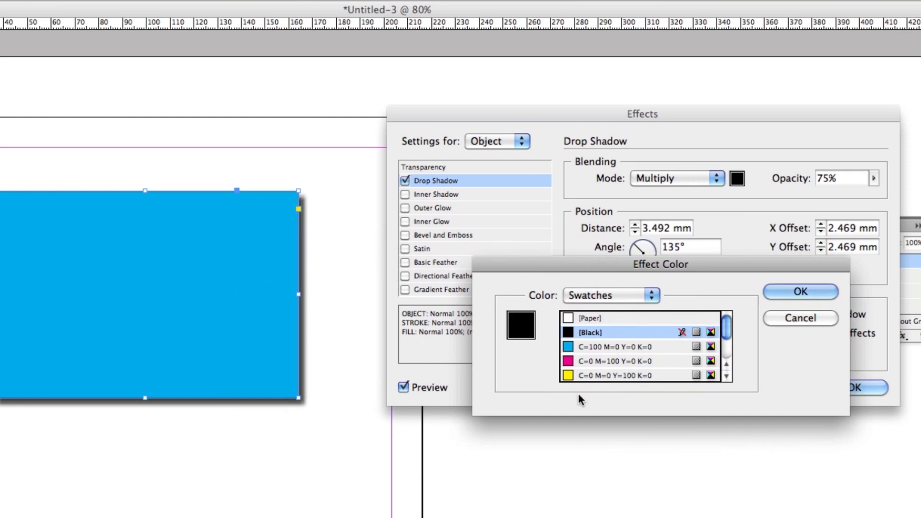
pyautogui.click(597, 377)
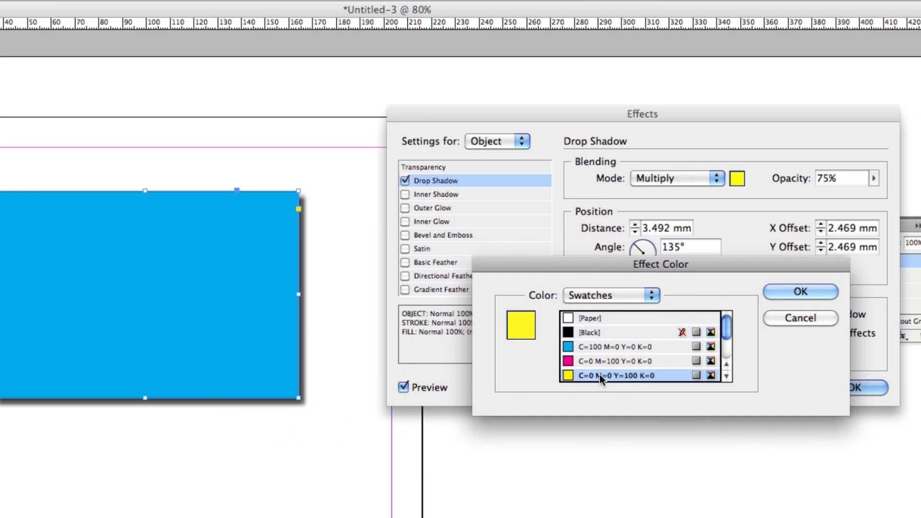
pyautogui.click(603, 362)
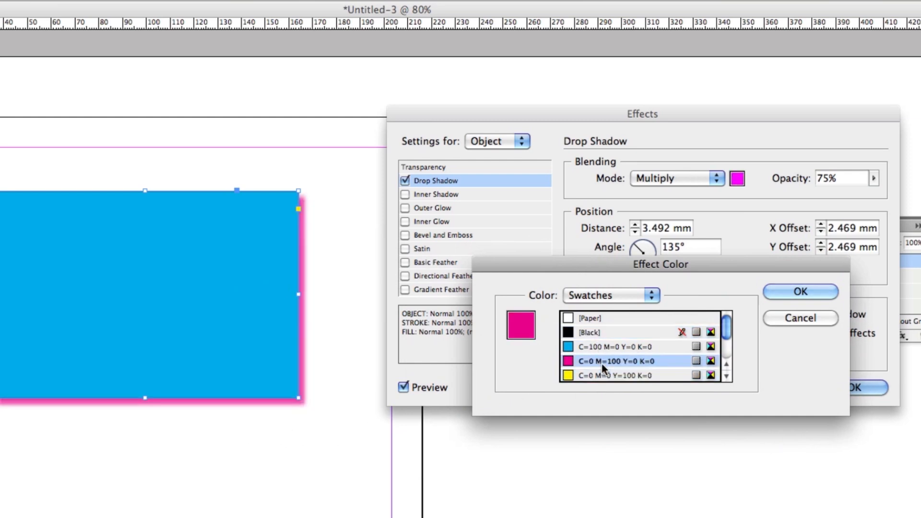
pyautogui.scroll(-3, 602, 363)
pyautogui.click(638, 362)
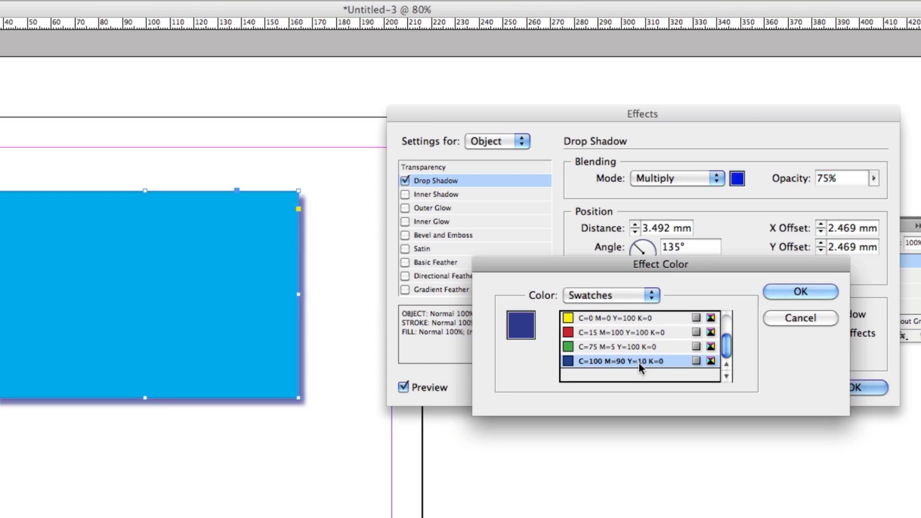
pyautogui.scroll(4, 664, 359)
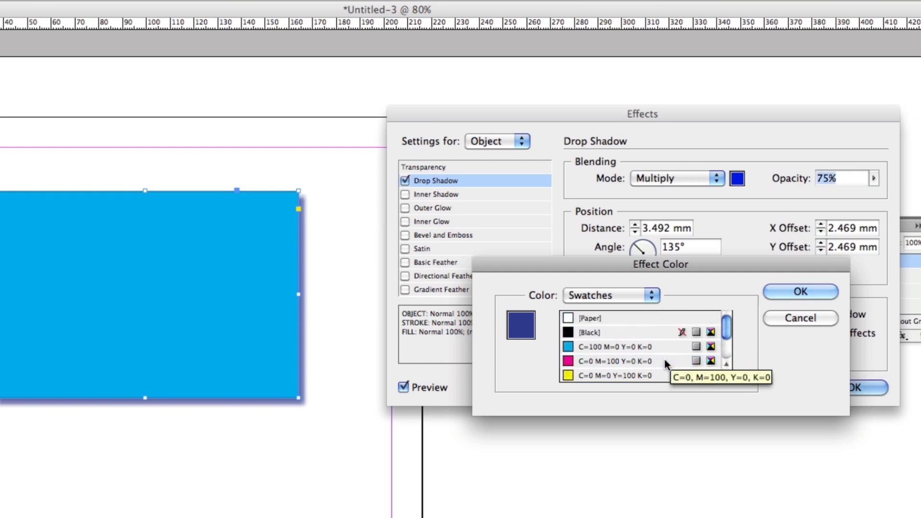
# - Mix the shadow color in CMYK with 32% cyan, 48% magenta, 60% yellow and 62% black, and accept it
pyautogui.click(592, 301)
pyautogui.click(580, 296)
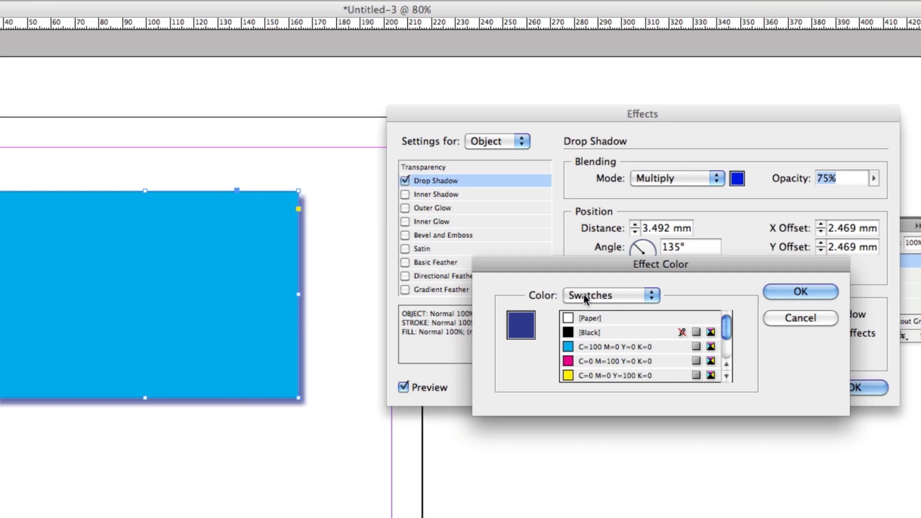
pyautogui.click(599, 294)
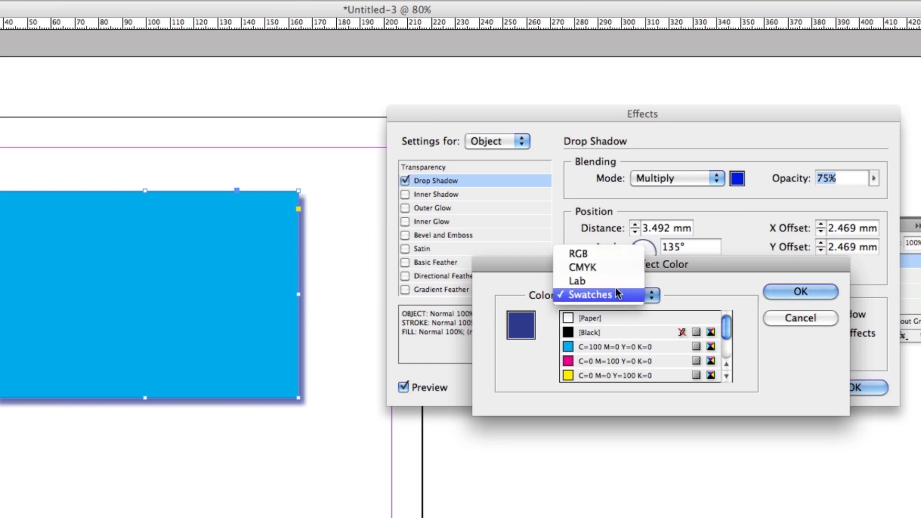
pyautogui.click(605, 267)
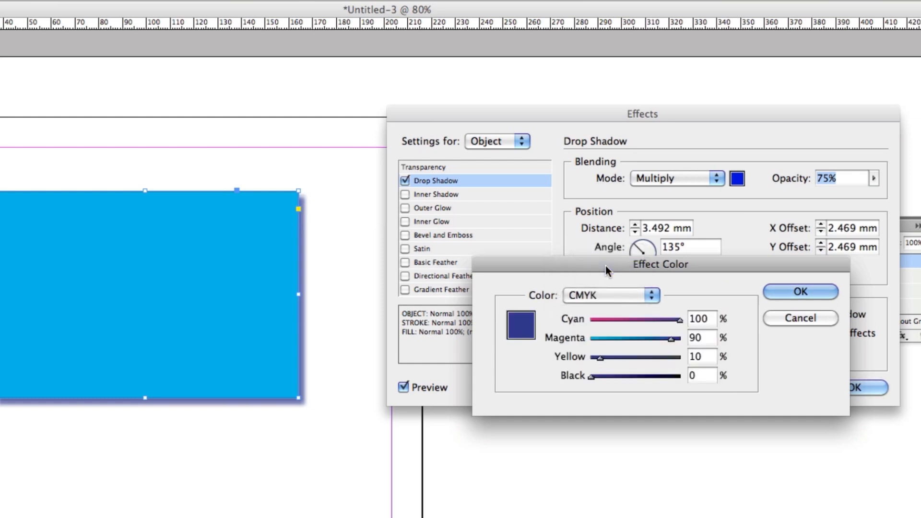
pyautogui.click(634, 339)
pyautogui.click(641, 319)
pyautogui.click(620, 320)
pyautogui.click(647, 357)
pyautogui.moveTo(647, 359); pyautogui.dragTo(649, 378)
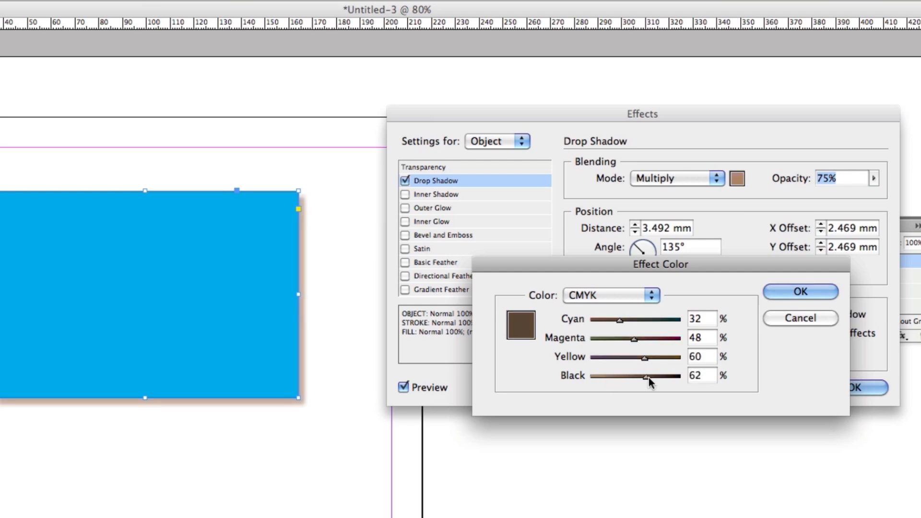
pyautogui.click(801, 291)
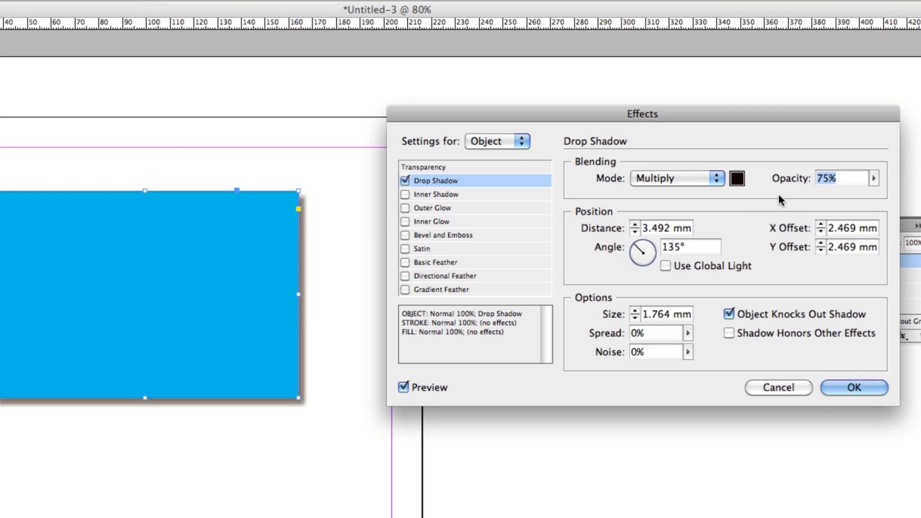
# - Change the shadow's effect color to the [Black] swatch
pyautogui.click(738, 179)
pyautogui.click(603, 296)
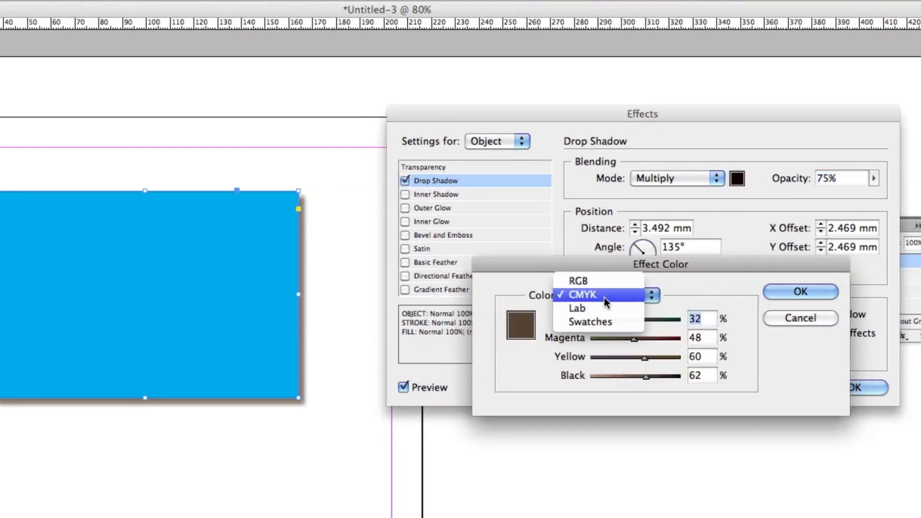
pyautogui.click(601, 324)
pyautogui.click(597, 331)
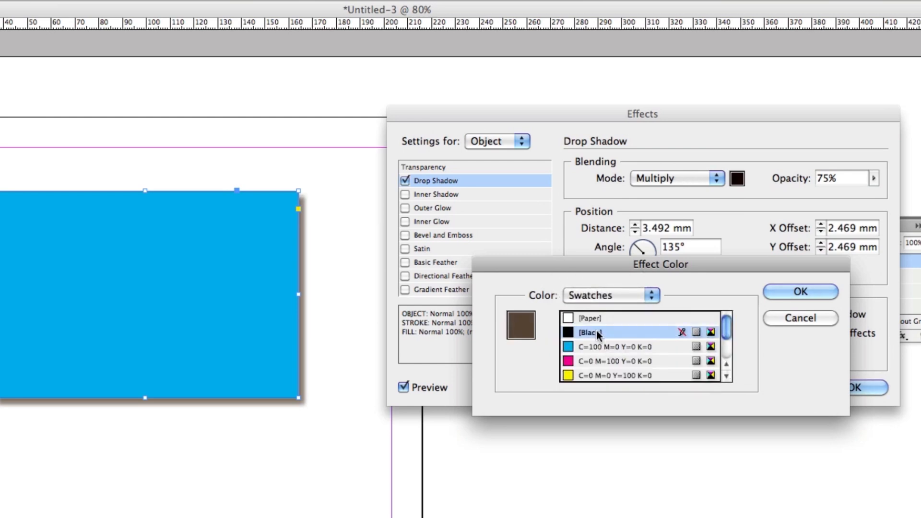
pyautogui.click(808, 288)
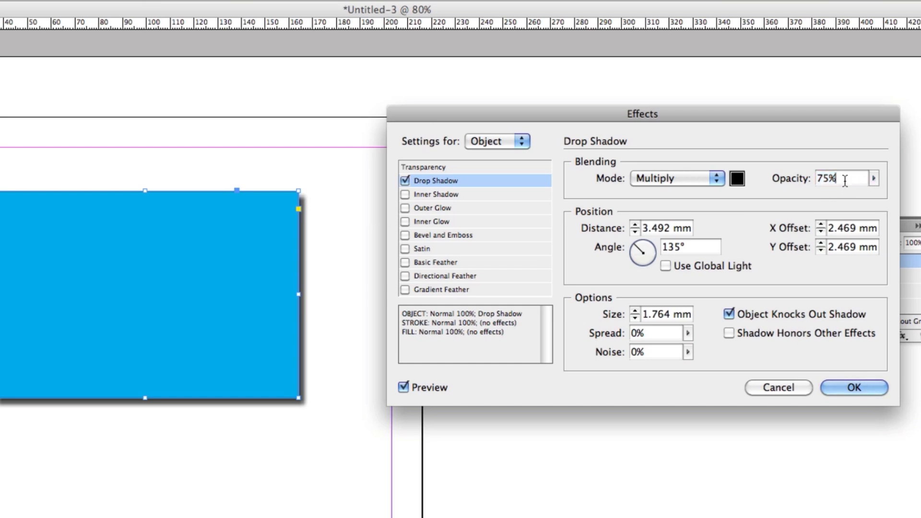
# - Lower the shadow's opacity to 30% and increase its distance to 25 mm
pyautogui.write('30')
pyautogui.click(703, 249)
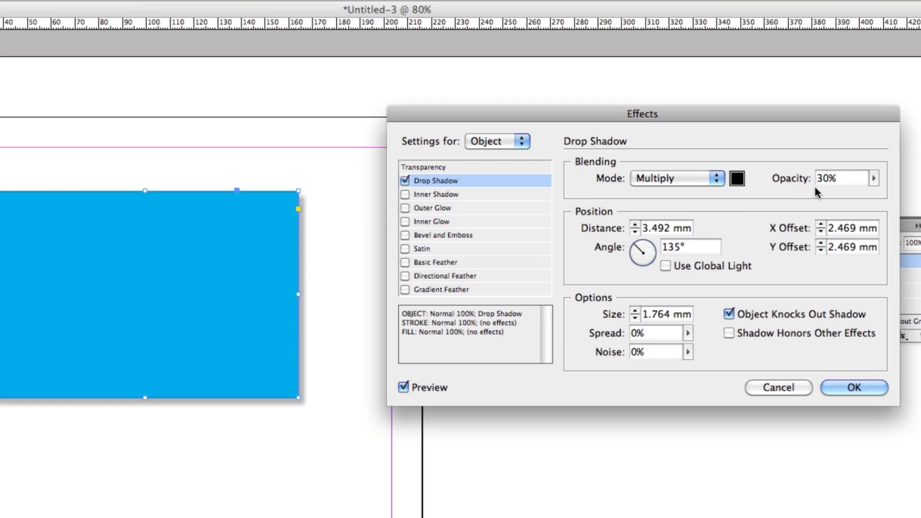
pyautogui.click(634, 225)
pyautogui.click(634, 225)
pyautogui.click(633, 225)
pyautogui.click(634, 225)
pyautogui.click(634, 225)
pyautogui.click(634, 225)
pyautogui.click(634, 225)
pyautogui.click(634, 225)
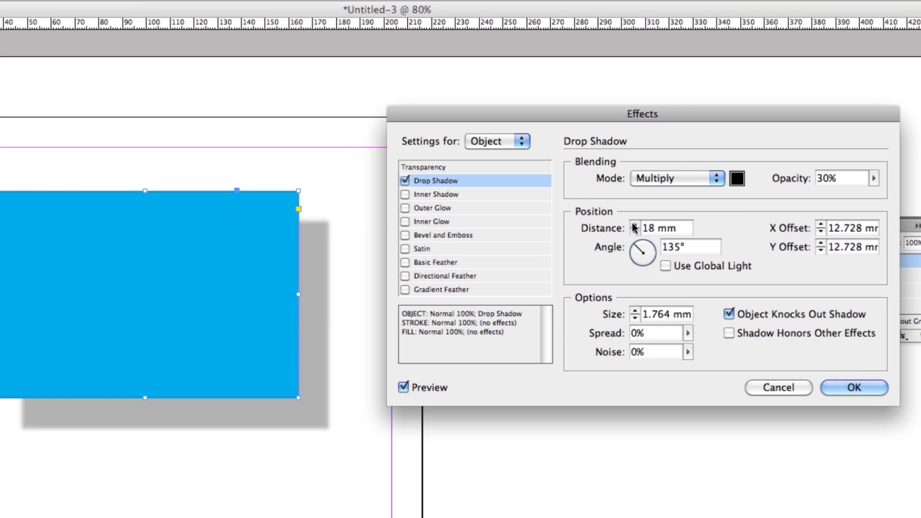
pyautogui.click(633, 225)
pyautogui.click(634, 225)
pyautogui.click(633, 225)
pyautogui.click(634, 225)
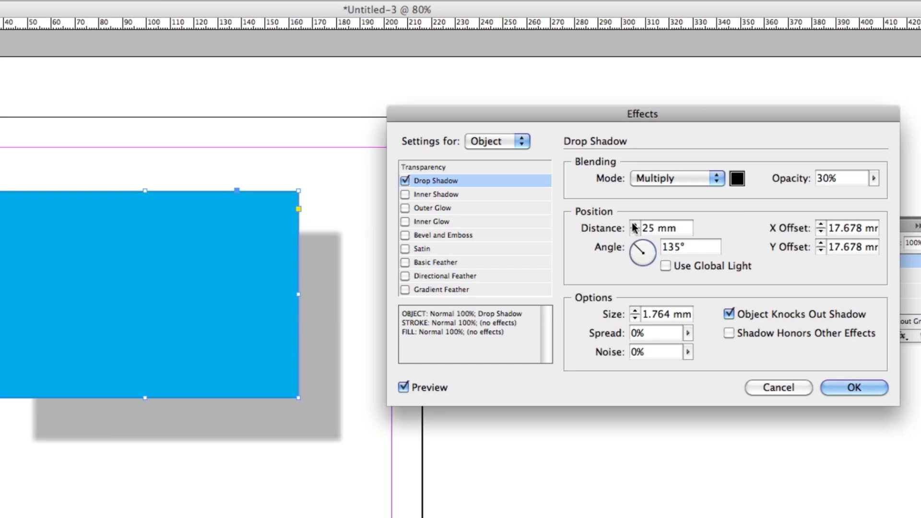
# - Move the Effects dialog clear of the shadow and reduce the shadow's distance to 0 mm
pyautogui.moveTo(569, 114); pyautogui.dragTo(695, 110)
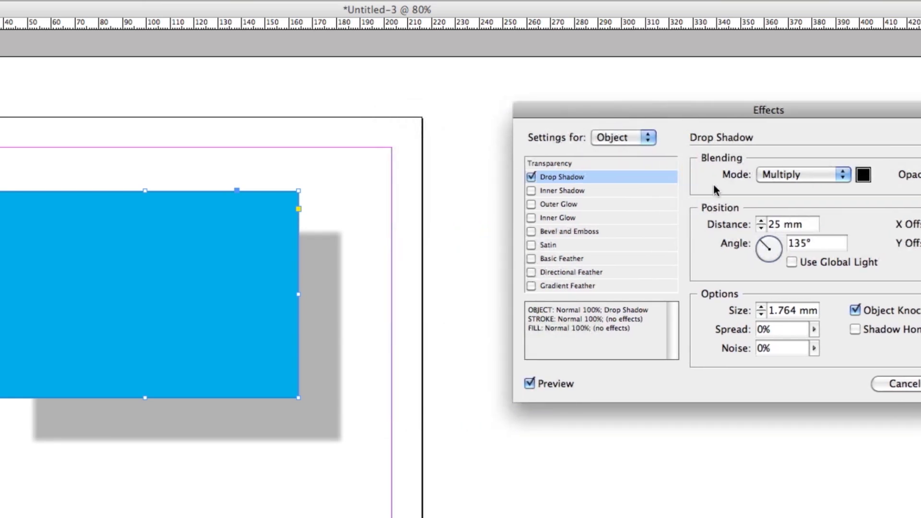
pyautogui.click(762, 229)
pyautogui.click(762, 229)
pyautogui.click(762, 228)
pyautogui.click(762, 229)
pyautogui.click(762, 228)
pyautogui.click(761, 228)
pyautogui.click(762, 228)
pyautogui.click(762, 228)
pyautogui.click(762, 228)
pyautogui.click(762, 228)
pyautogui.click(762, 228)
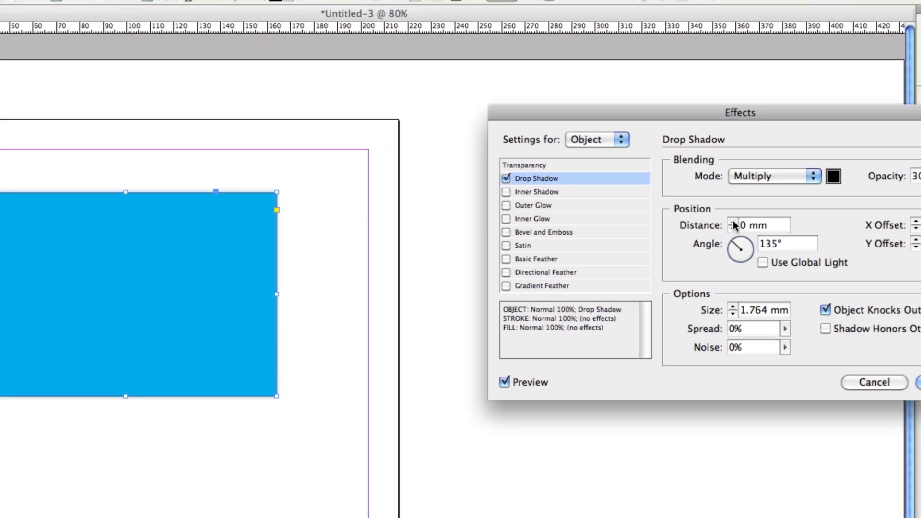
# - Set the shadow's distance to 7 mm and its opacity to 50%, and apply the effect
pyautogui.click(761, 222)
pyautogui.click(666, 224)
pyautogui.click(666, 224)
pyautogui.click(666, 224)
pyautogui.click(666, 224)
pyautogui.click(666, 224)
pyautogui.click(666, 224)
pyautogui.doubleClick(844, 180)
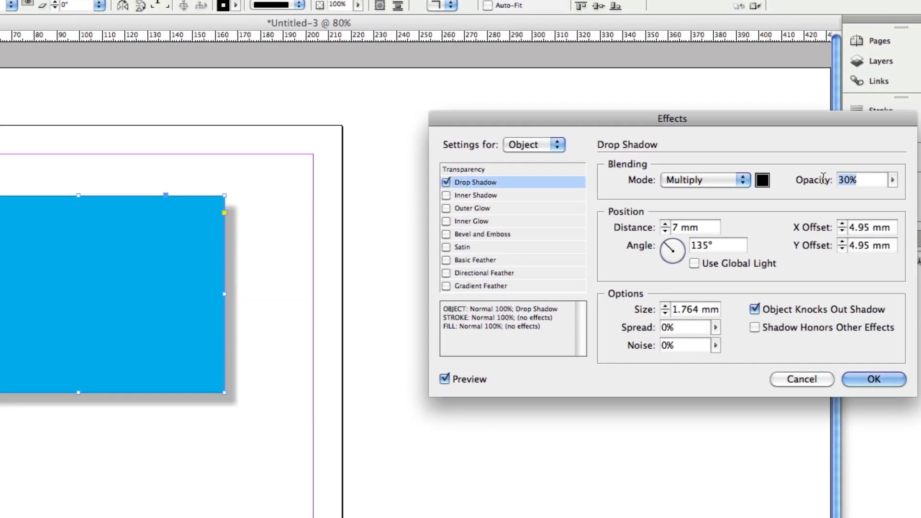
pyautogui.write('50')
pyautogui.press('Return')
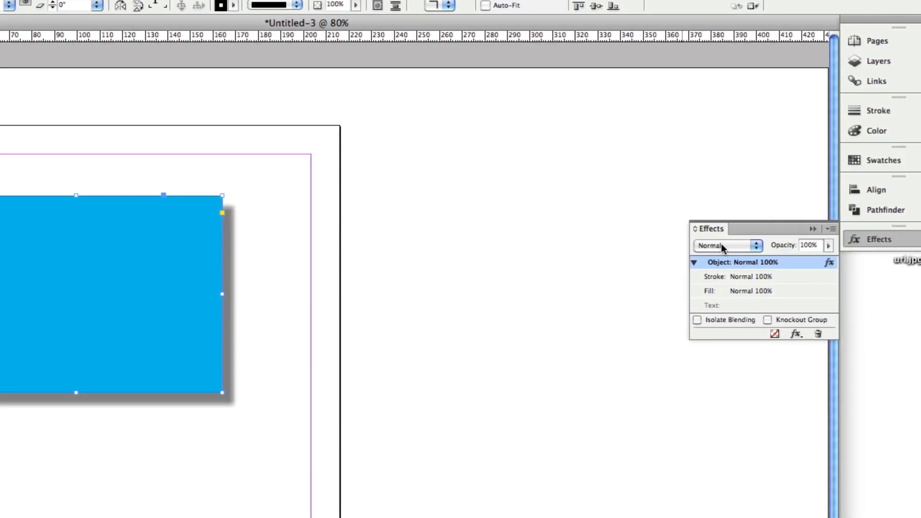
# - Reopen the rectangle's Drop Shadow settings and place the dialog beside the rectangle
pyautogui.click(796, 334)
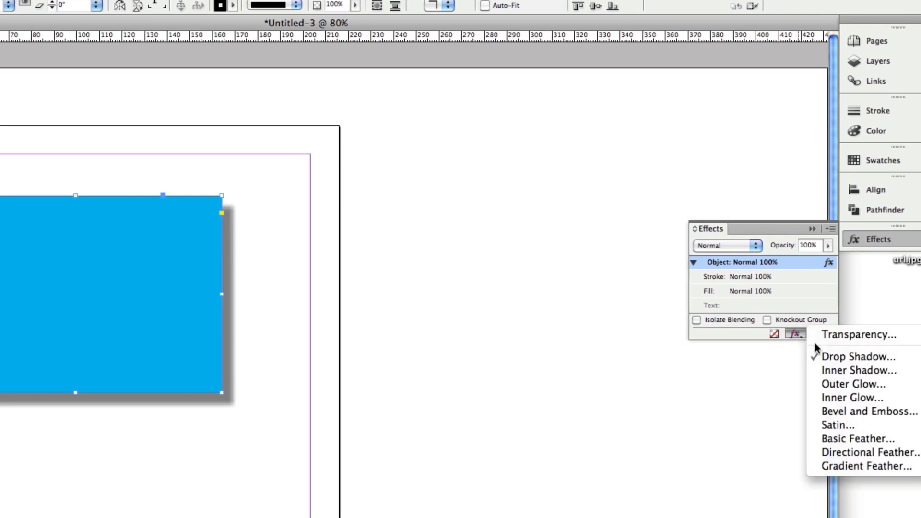
pyautogui.click(838, 356)
pyautogui.moveTo(606, 120); pyautogui.dragTo(417, 424)
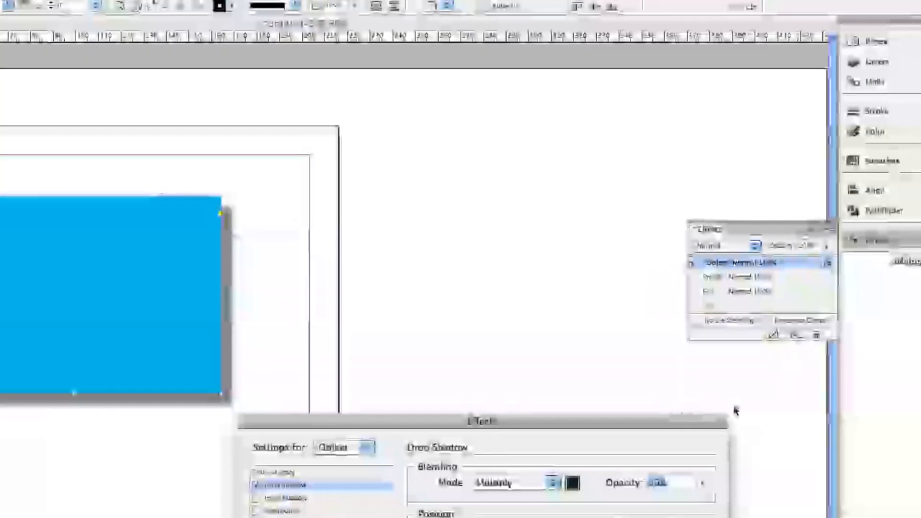
pyautogui.moveTo(695, 421); pyautogui.dragTo(755, 170)
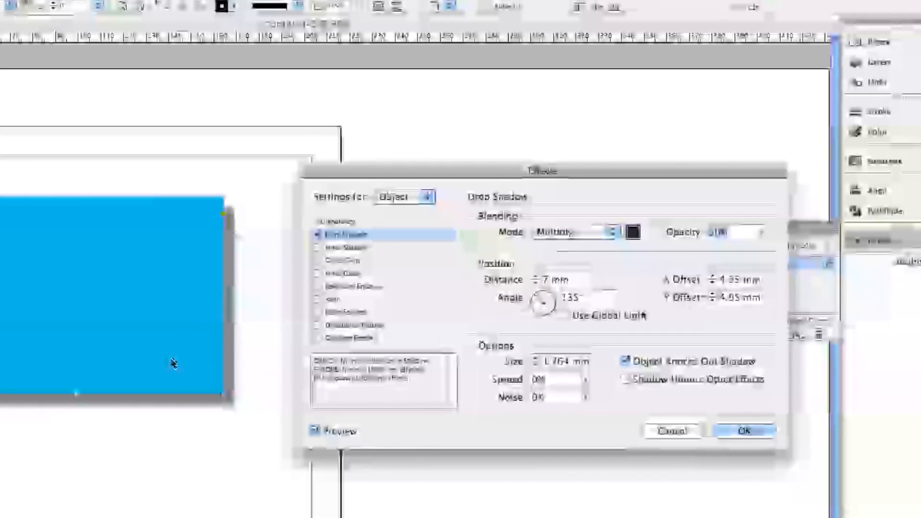
# - Increase the shadow's distance to 20 mm
pyautogui.click(537, 283)
pyautogui.click(537, 278)
pyautogui.click(537, 278)
pyautogui.click(537, 278)
pyautogui.click(537, 278)
pyautogui.click(537, 277)
pyautogui.click(537, 278)
pyautogui.click(538, 277)
pyautogui.click(538, 278)
pyautogui.click(538, 278)
pyautogui.click(537, 277)
# - Move the dialog farther from the rectangle and raise the shadow's X offset to 34 mm
pyautogui.moveTo(509, 181); pyautogui.dragTo(637, 94)
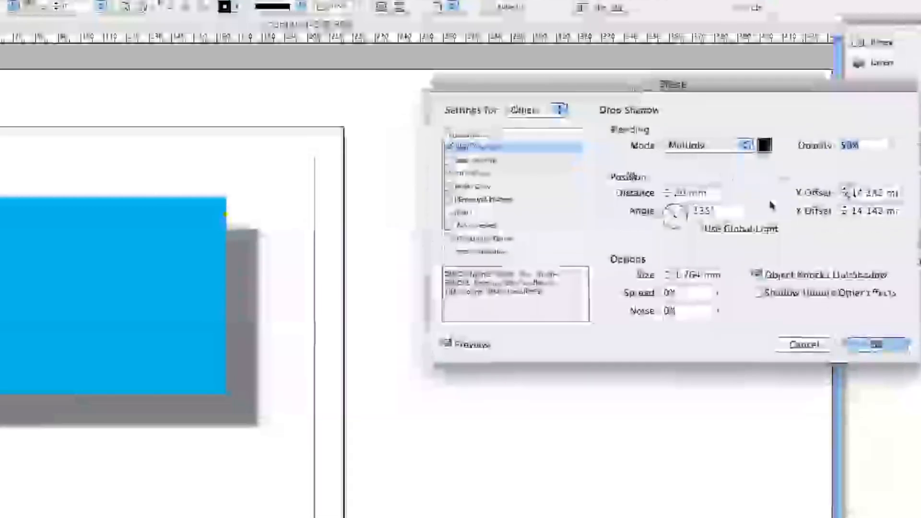
pyautogui.click(844, 191)
pyautogui.click(844, 191)
pyautogui.click(844, 190)
pyautogui.click(844, 190)
pyautogui.click(844, 190)
pyautogui.click(844, 190)
pyautogui.click(844, 190)
pyautogui.click(844, 190)
pyautogui.click(844, 191)
pyautogui.click(844, 190)
pyautogui.click(844, 190)
pyautogui.click(845, 191)
pyautogui.click(845, 190)
pyautogui.click(844, 190)
# - Reduce the shadow's Y offset to 4 mm
pyautogui.click(844, 215)
pyautogui.click(845, 216)
pyautogui.click(844, 215)
pyautogui.click(845, 216)
pyautogui.click(844, 216)
pyautogui.click(844, 215)
pyautogui.click(844, 216)
pyautogui.click(844, 215)
pyautogui.click(844, 215)
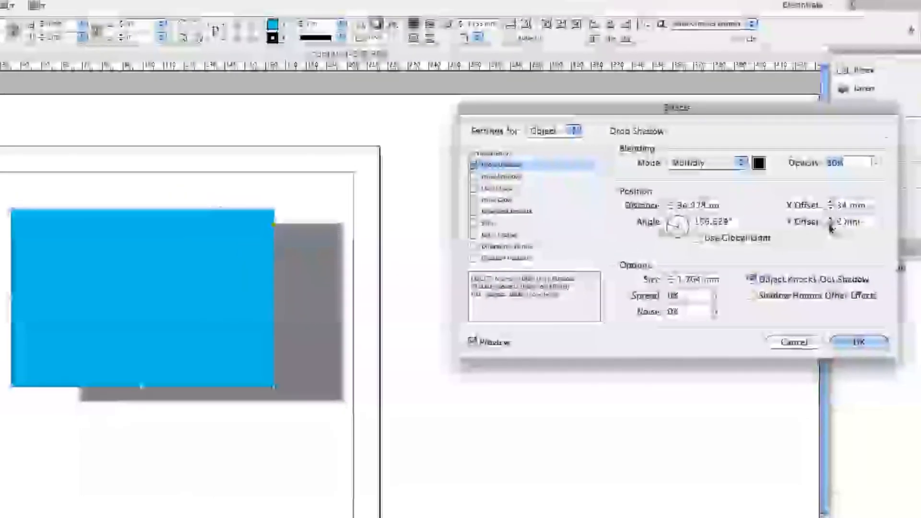
pyautogui.click(830, 225)
pyautogui.click(830, 225)
pyautogui.click(830, 225)
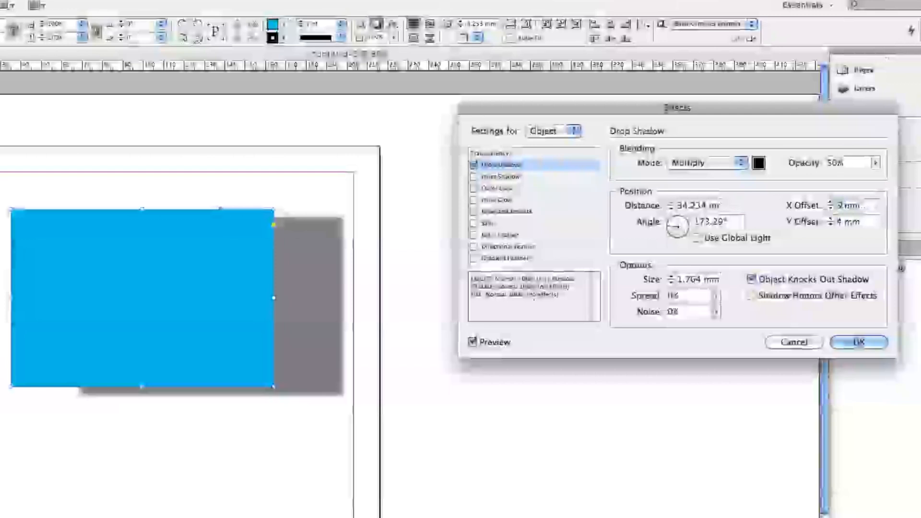
# - Set the shadow's X offset and Y offset to 5 mm each
pyautogui.press('Tab')
pyautogui.write('5')
pyautogui.press('Tab')
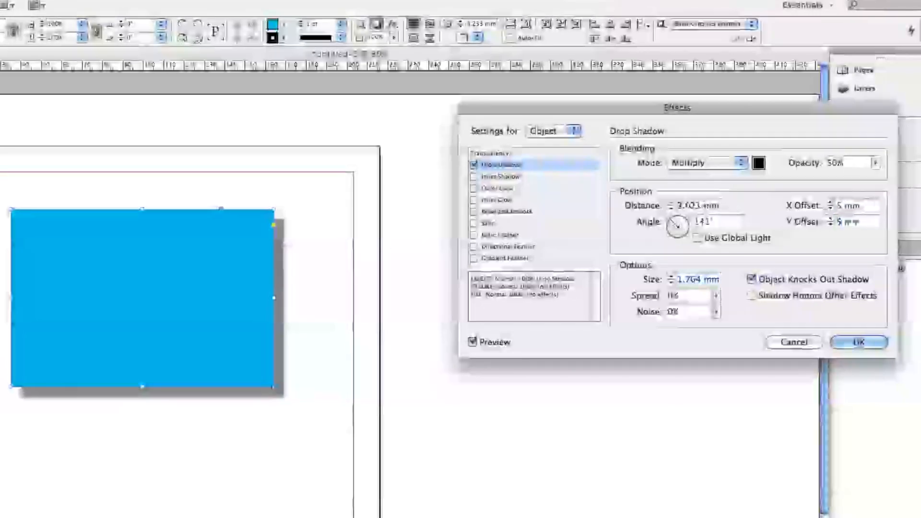
# - Raise the shadow's Y offset step by step to 29 mm
pyautogui.click(830, 219)
pyautogui.click(831, 219)
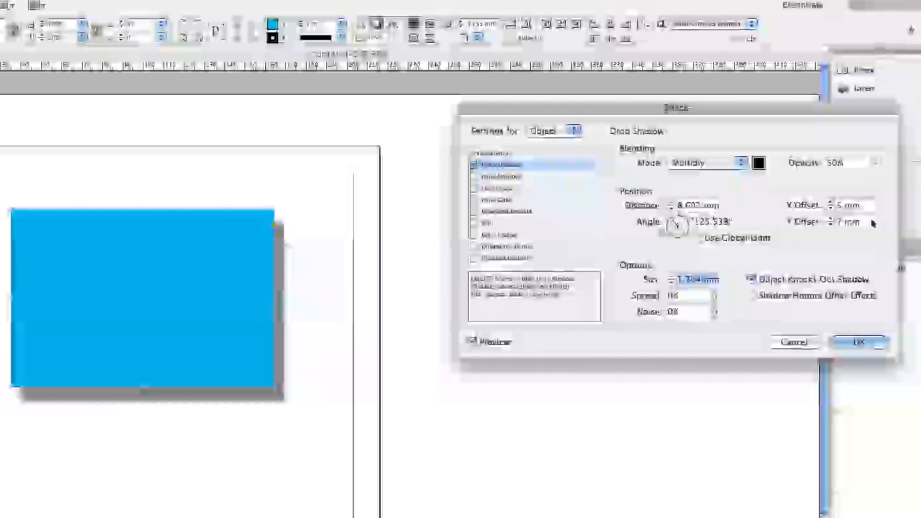
pyautogui.click(831, 220)
pyautogui.click(830, 219)
pyautogui.click(830, 219)
pyautogui.click(830, 220)
pyautogui.click(830, 219)
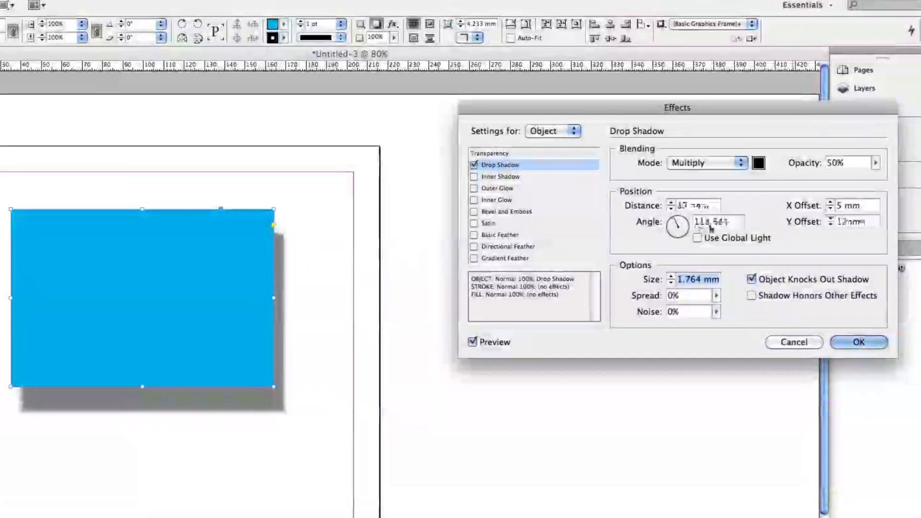
pyautogui.click(830, 219)
pyautogui.click(830, 219)
pyautogui.click(831, 219)
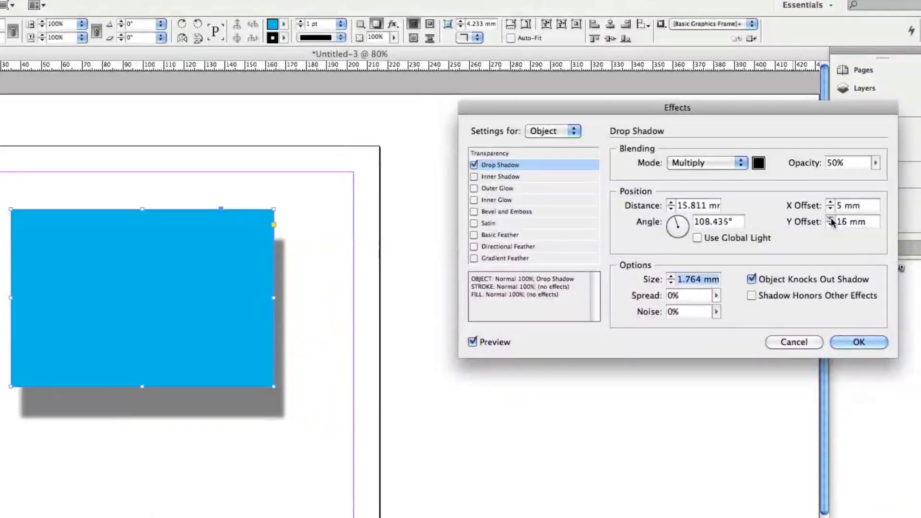
pyautogui.click(830, 220)
pyautogui.click(830, 219)
pyautogui.click(831, 219)
pyautogui.click(830, 219)
pyautogui.click(830, 219)
pyautogui.click(831, 219)
pyautogui.click(831, 219)
pyautogui.click(830, 219)
pyautogui.click(830, 219)
pyautogui.click(830, 219)
pyautogui.click(830, 220)
pyautogui.click(830, 219)
pyautogui.click(831, 220)
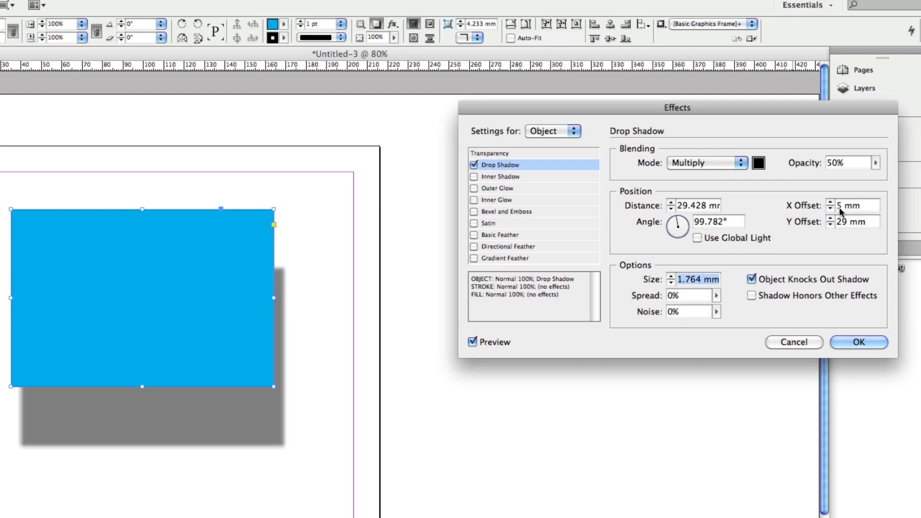
# - Reset both shadow offsets to 5 mm and adjust the shadow to a 133° angle at 9 mm distance
pyautogui.click(865, 208)
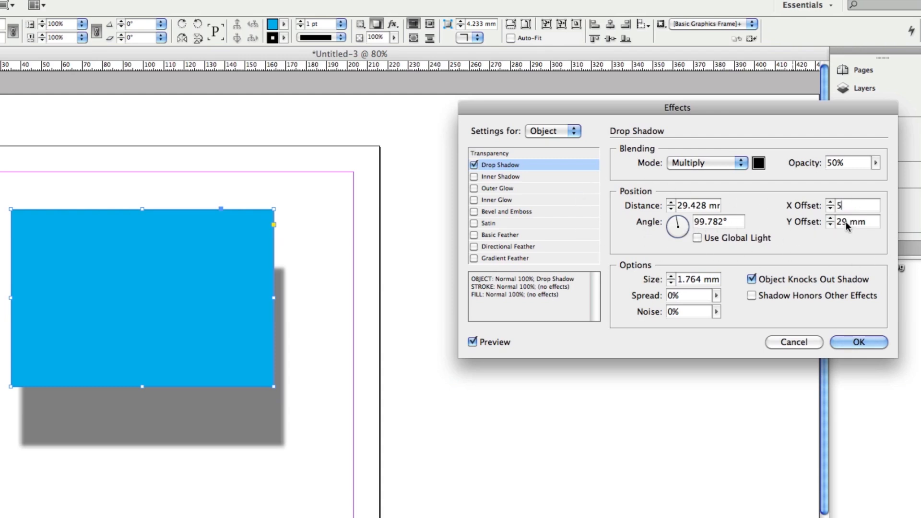
pyautogui.press('Tab')
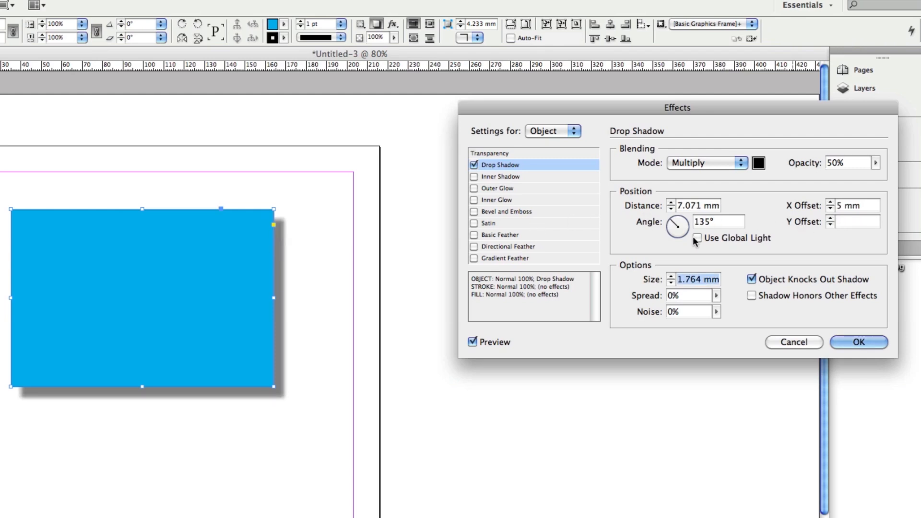
pyautogui.moveTo(674, 223); pyautogui.dragTo(621, 176)
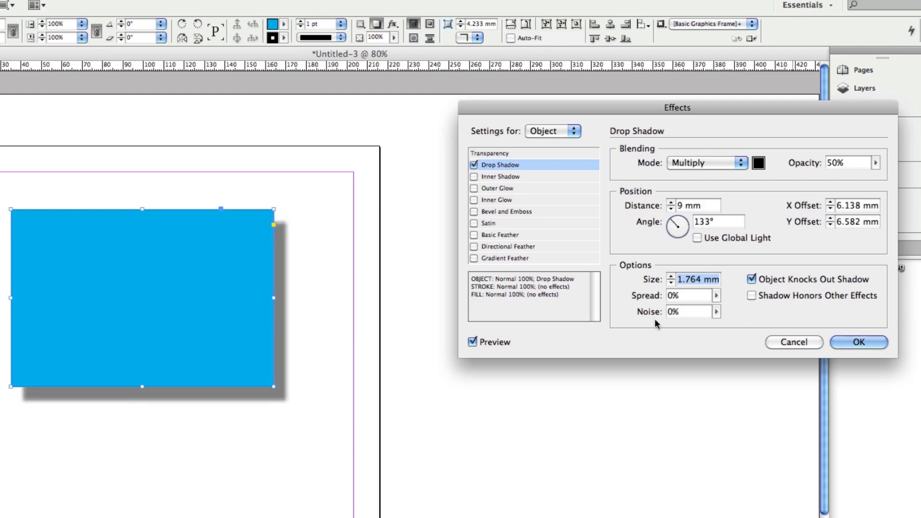
# - Increase the shadow's size to 19 mm to blur its edges
pyautogui.write('6 mm')
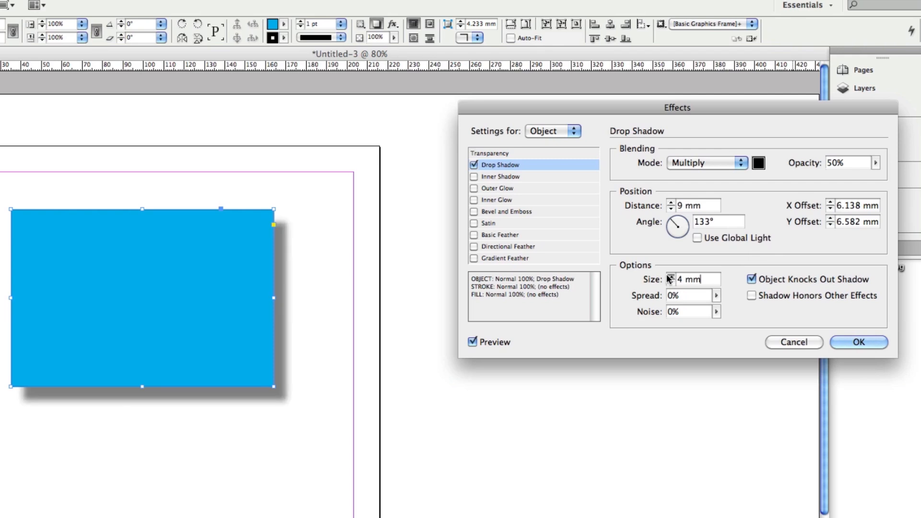
pyautogui.click(668, 276)
pyautogui.click(669, 276)
pyautogui.click(668, 276)
pyautogui.click(669, 276)
pyautogui.click(668, 276)
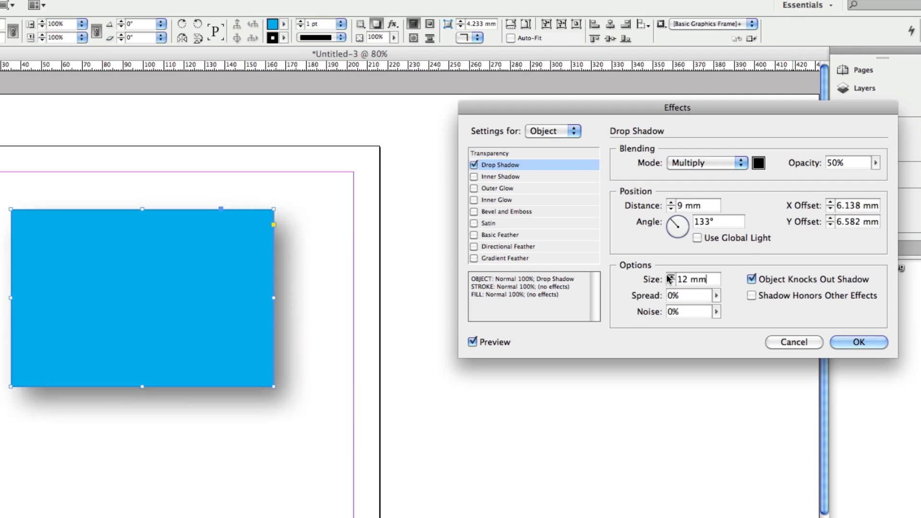
pyautogui.click(670, 277)
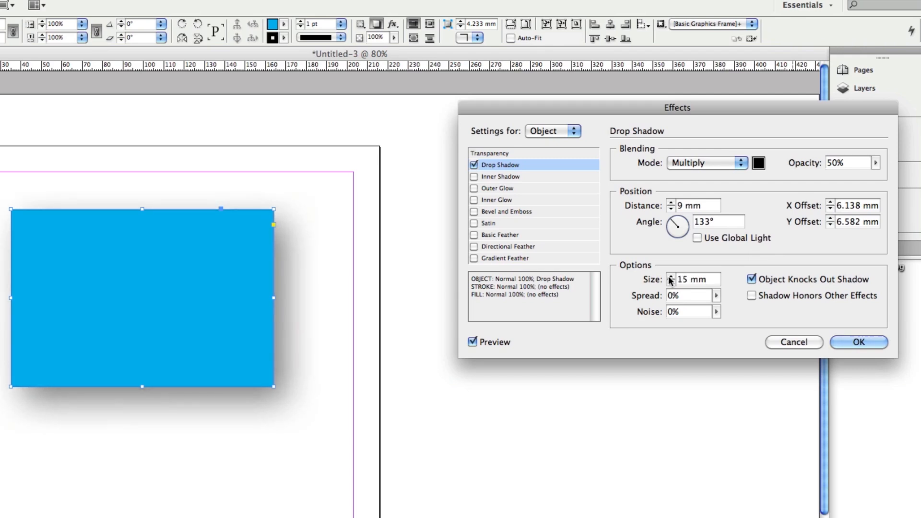
pyautogui.click(670, 277)
pyautogui.click(670, 277)
pyautogui.click(670, 277)
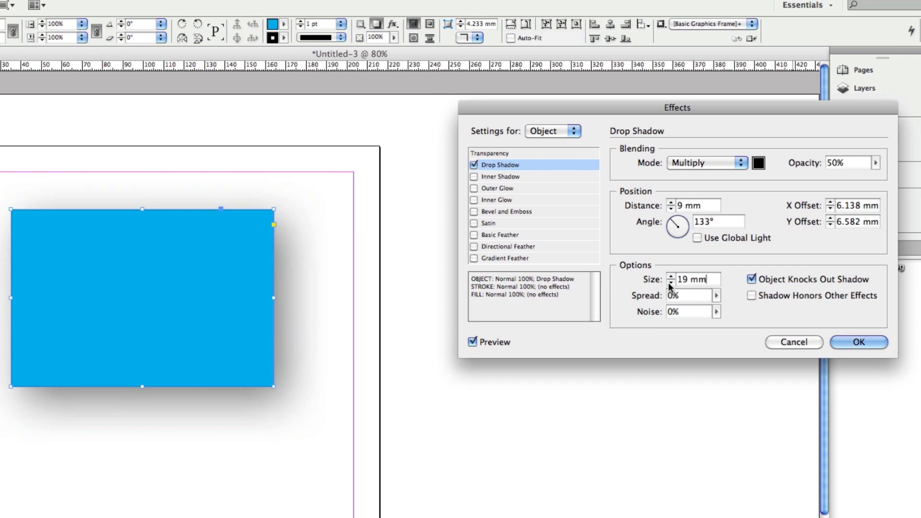
# - Bring the shadow's size down to 12 mm
pyautogui.click(671, 282)
pyautogui.click(670, 282)
pyautogui.click(670, 282)
pyautogui.click(670, 282)
pyautogui.click(671, 282)
pyautogui.click(670, 282)
pyautogui.click(670, 282)
pyautogui.click(670, 282)
pyautogui.click(671, 282)
pyautogui.click(670, 282)
pyautogui.click(670, 276)
pyautogui.click(670, 277)
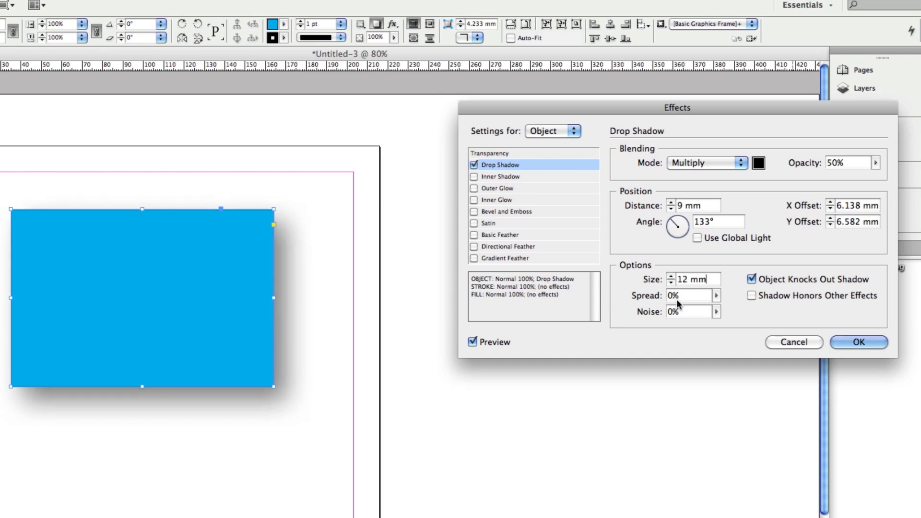
# - Set the shadow's spread to 21% and its noise to 29%
pyautogui.click(716, 295)
pyautogui.moveTo(717, 308); pyautogui.dragTo(748, 328)
pyautogui.click(716, 312)
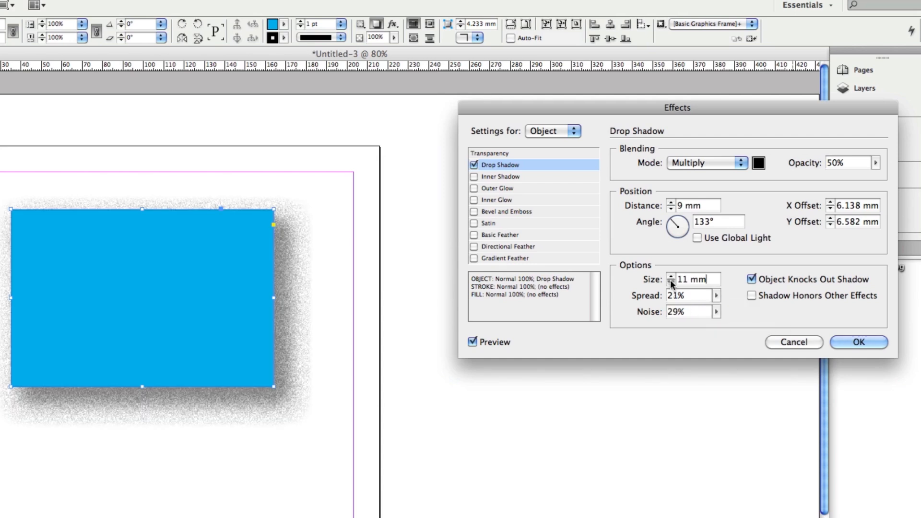
# - Lower the drop shadow's size to 10 mm and reset its noise and spread to 0%
pyautogui.click(670, 283)
pyautogui.click(716, 312)
pyautogui.moveTo(715, 326); pyautogui.dragTo(654, 324)
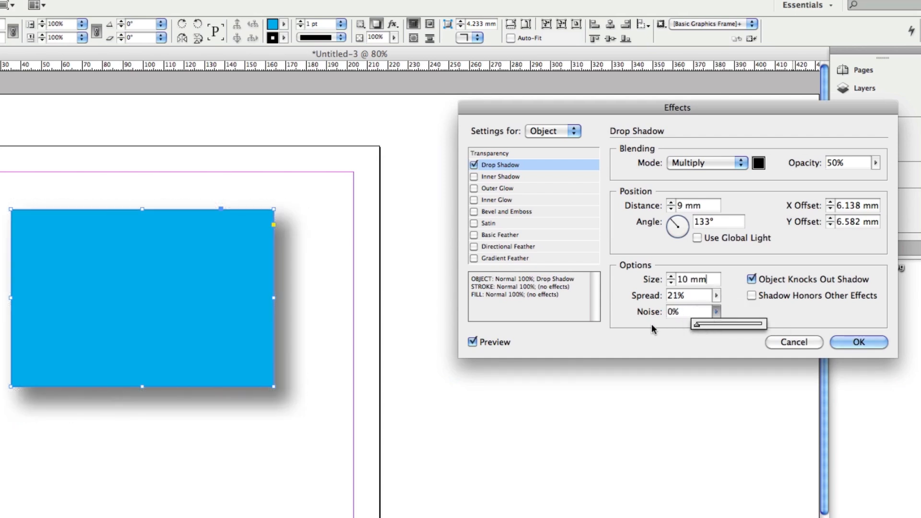
pyautogui.click(716, 294)
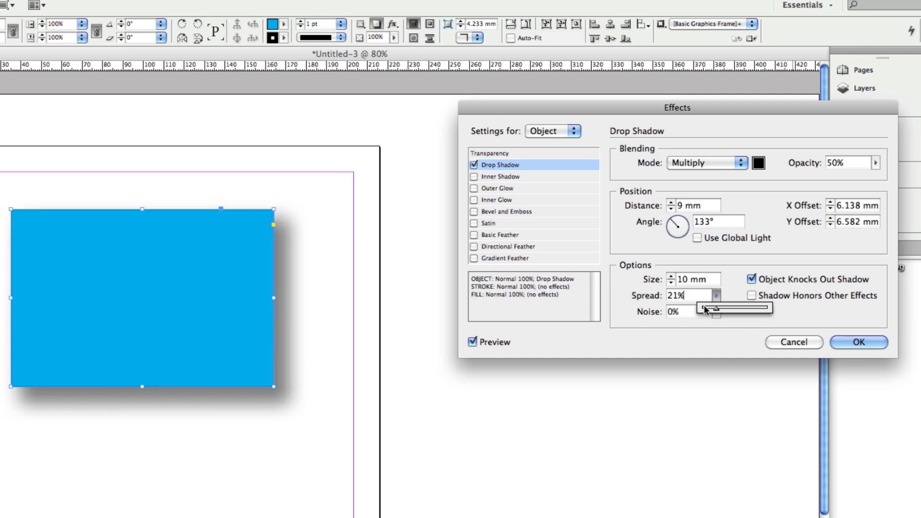
pyautogui.moveTo(714, 307); pyautogui.dragTo(702, 308)
pyautogui.click(728, 286)
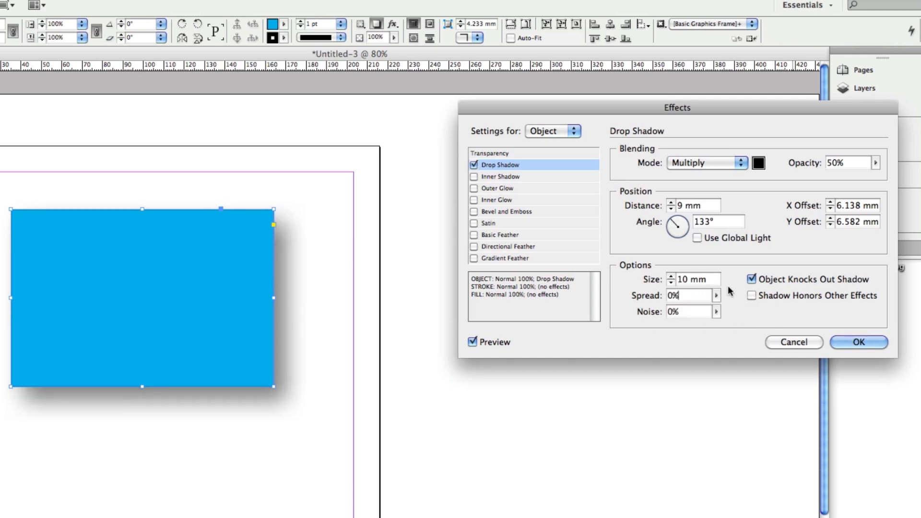
# - Reduce the drop shadow's size to 7 mm and apply the effect to the cyan rectangle
pyautogui.click(671, 282)
pyautogui.click(672, 283)
pyautogui.click(671, 282)
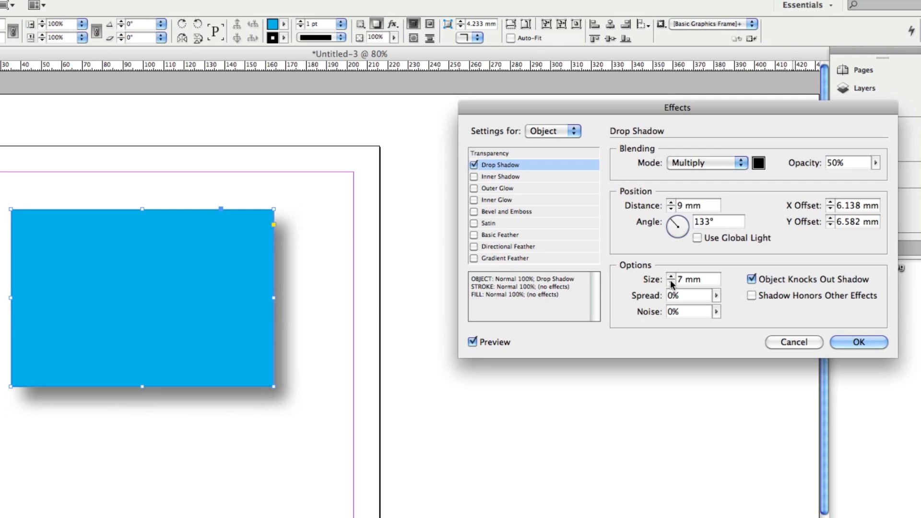
pyautogui.click(851, 343)
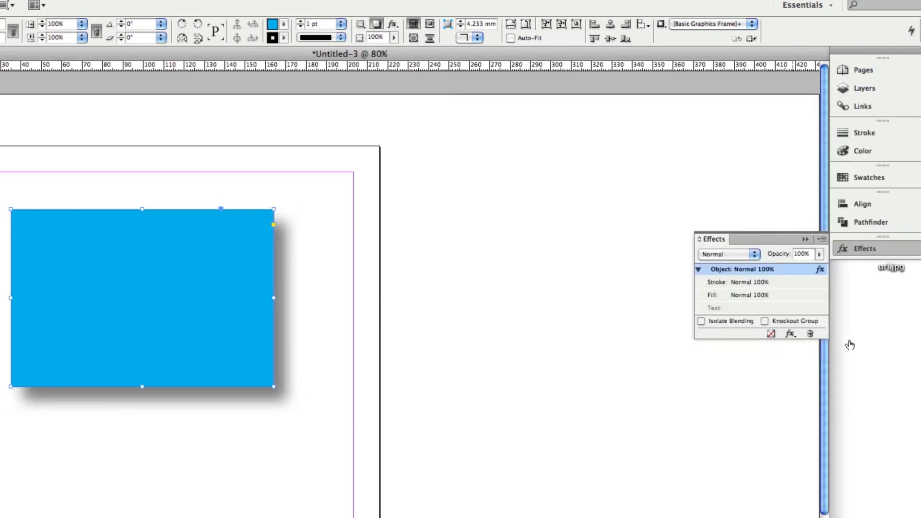
# - Move the cyan rectangle up and draw a second rectangle of similar size below it
pyautogui.moveTo(137, 319); pyautogui.dragTo(142, 281)
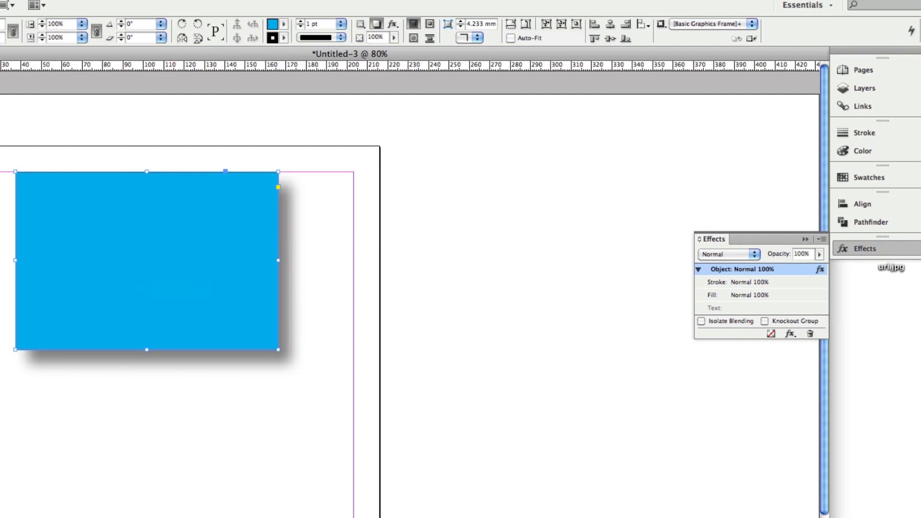
pyautogui.moveTo(23, 403); pyautogui.dragTo(287, 517)
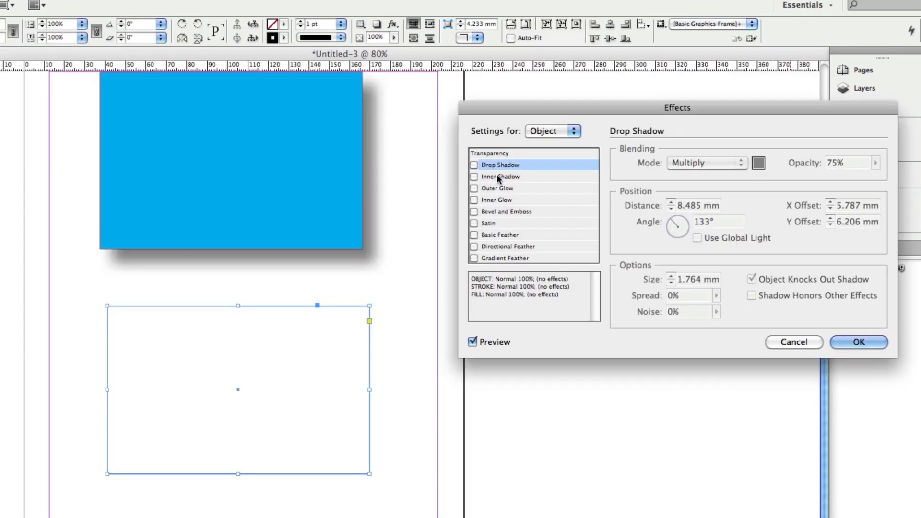
# - Apply an inner shadow with default settings to the new rectangle and fill it with the yellow C=0 M=0 Y=100 K=0 swatch
pyautogui.click(497, 174)
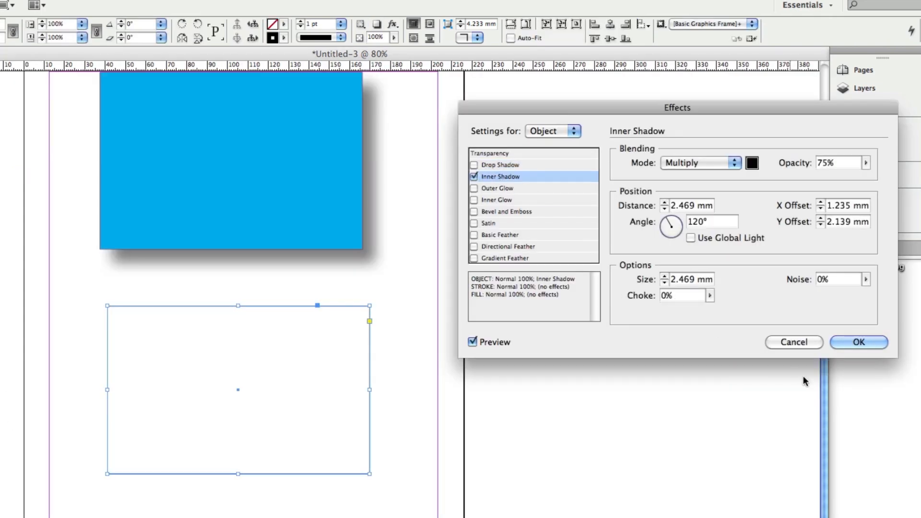
pyautogui.click(850, 342)
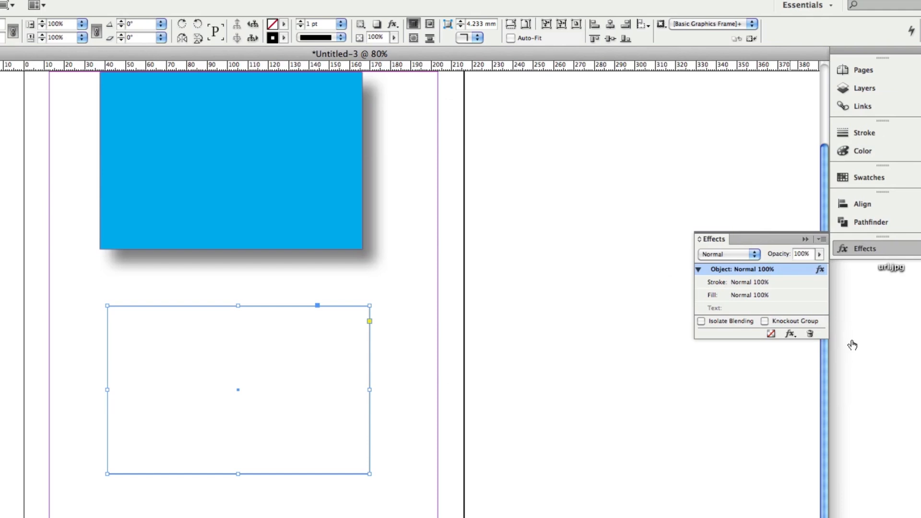
pyautogui.click(874, 177)
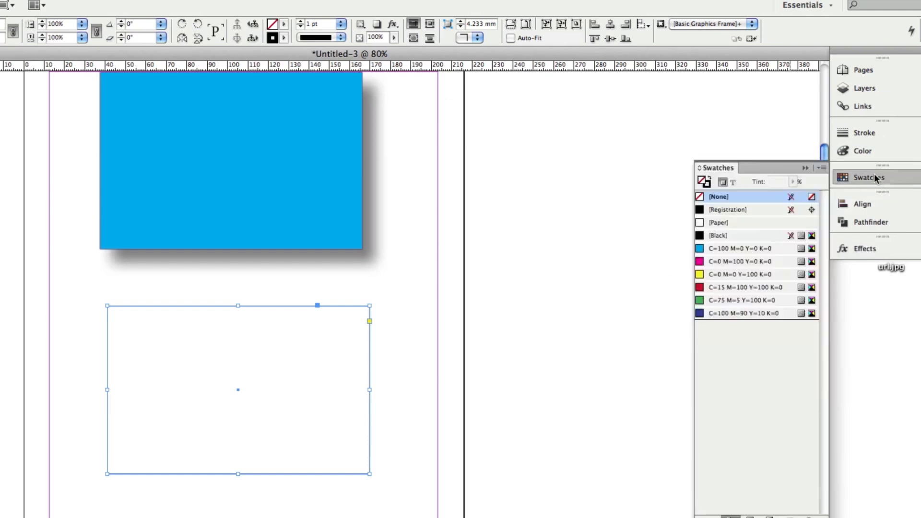
pyautogui.click(716, 274)
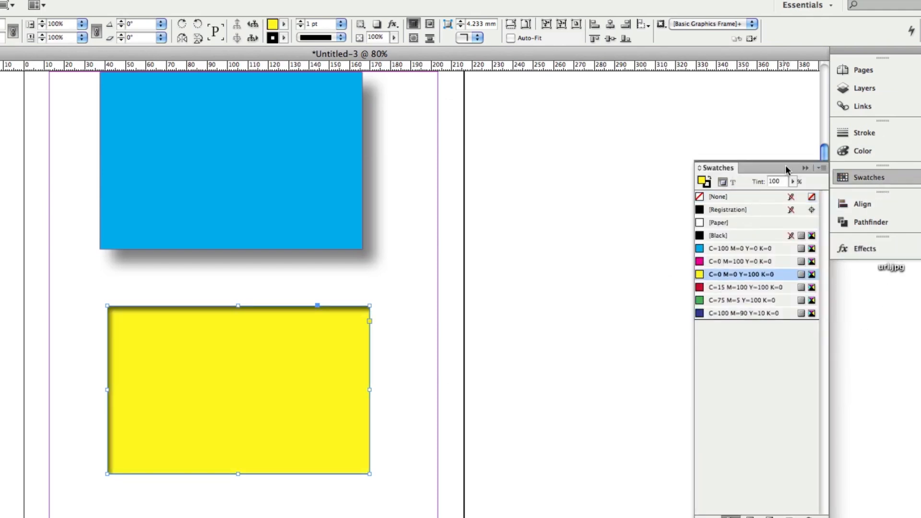
pyautogui.click(804, 167)
# - Reopen the Inner Shadow settings of the yellow rectangle and move the dialog lower, beside the rectangle
pyautogui.click(857, 248)
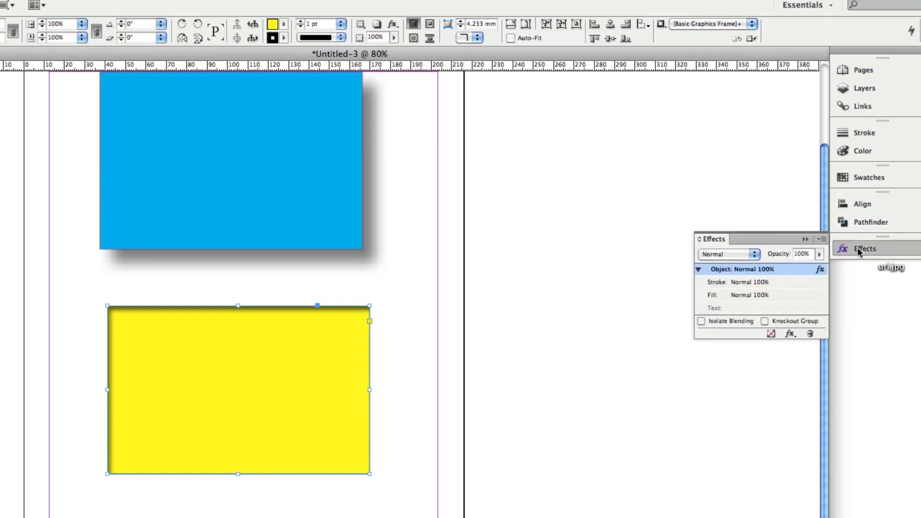
pyautogui.click(789, 334)
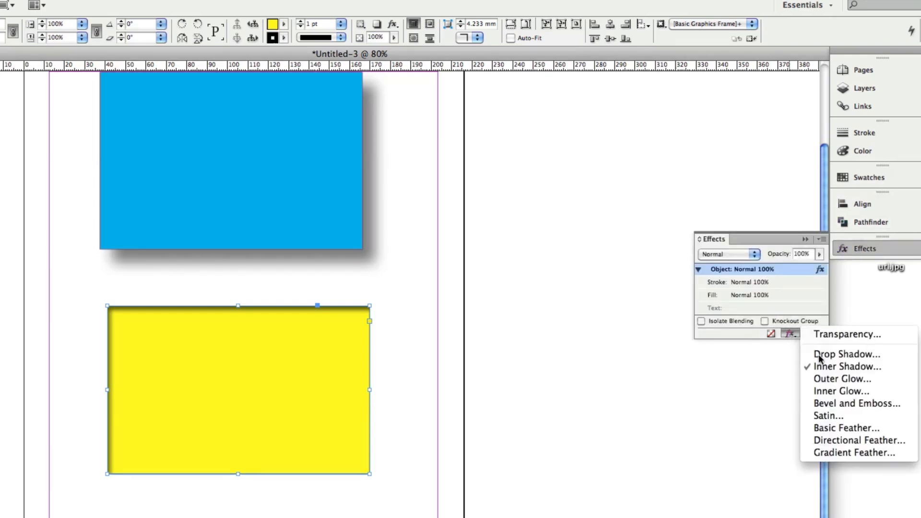
pyautogui.click(854, 368)
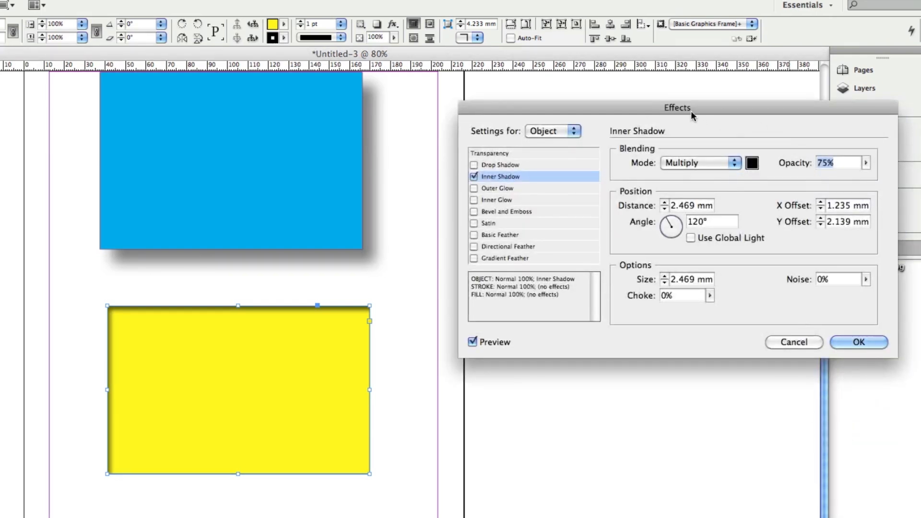
pyautogui.moveTo(690, 111); pyautogui.dragTo(694, 239)
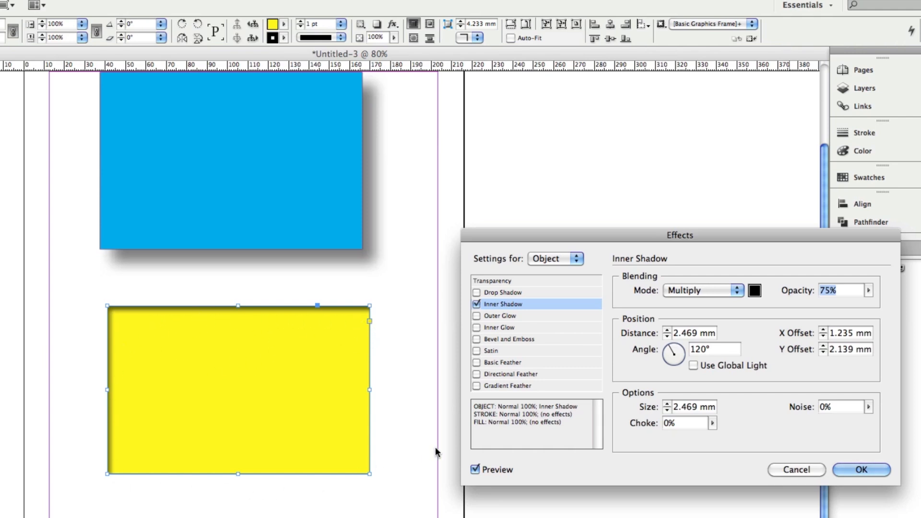
# - Try the Screen and Overlay blending modes on the inner shadow and return it to Multiply
pyautogui.click(691, 289)
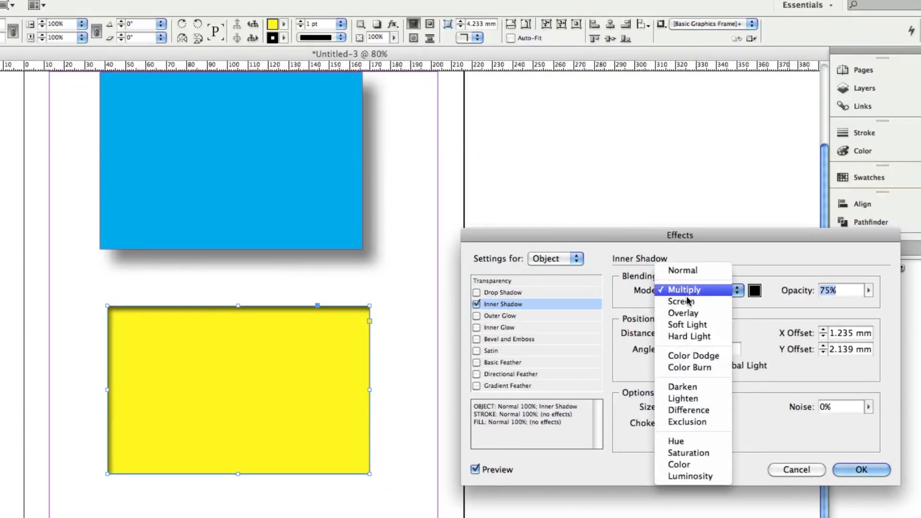
pyautogui.click(686, 298)
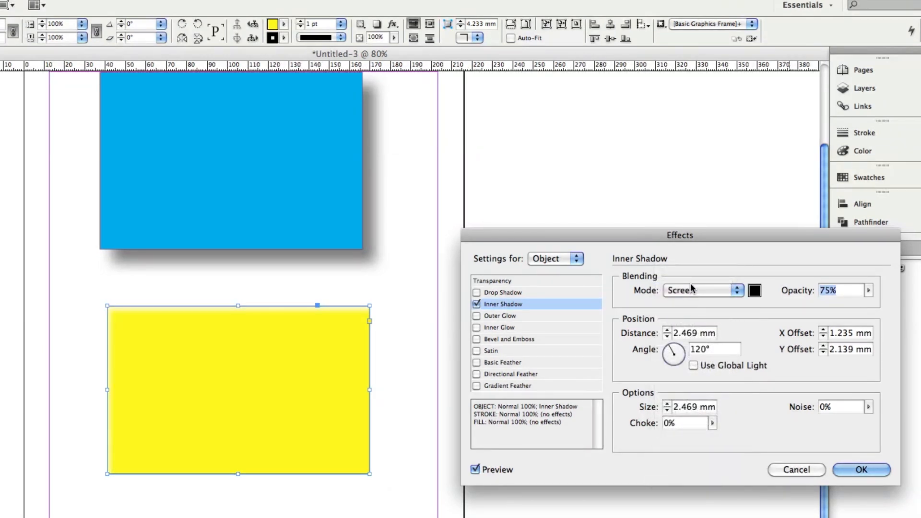
pyautogui.click(691, 288)
pyautogui.click(685, 278)
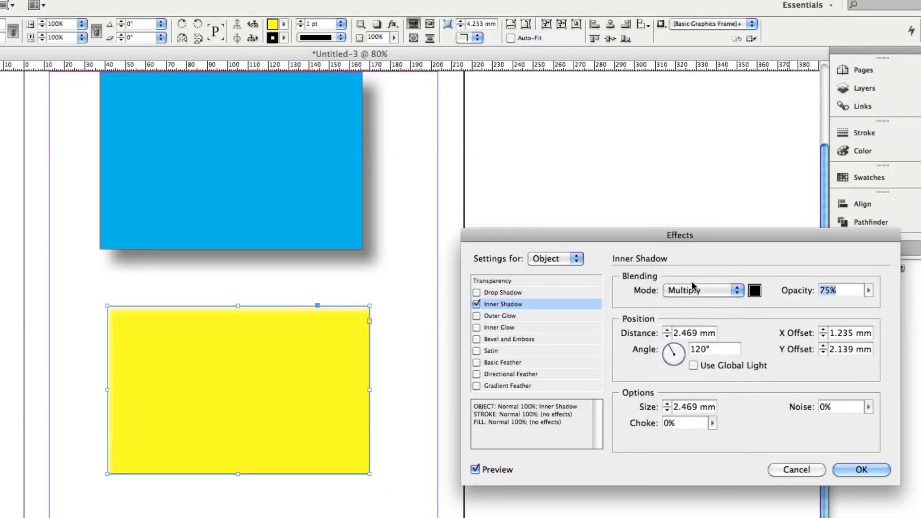
pyautogui.click(715, 290)
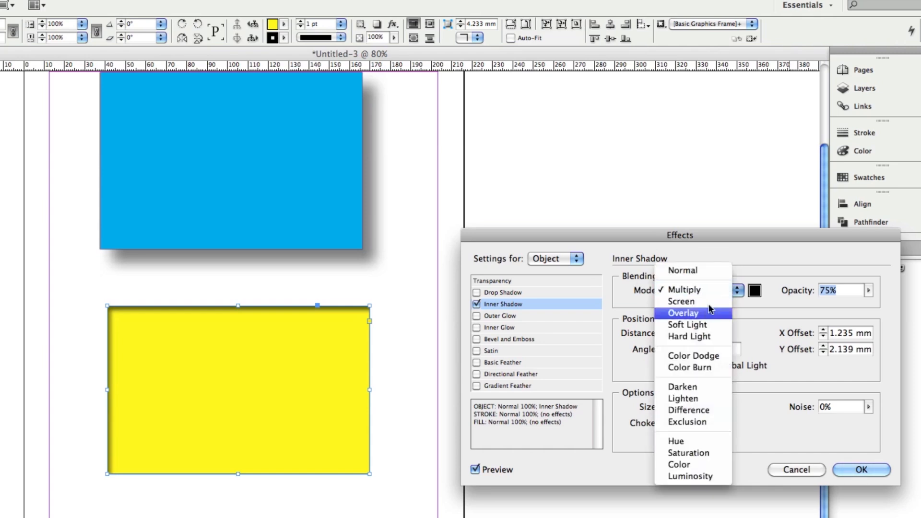
pyautogui.click(705, 315)
pyautogui.click(709, 289)
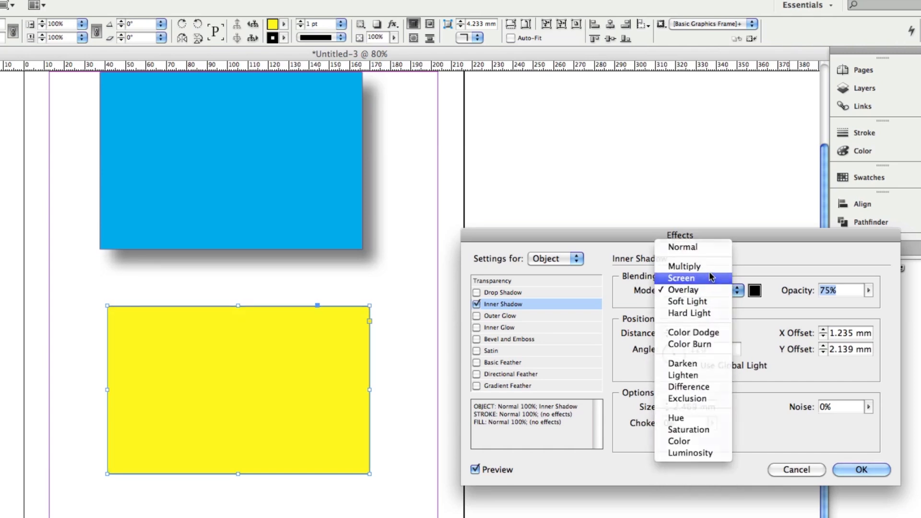
pyautogui.click(709, 277)
pyautogui.click(701, 291)
pyautogui.click(700, 289)
pyautogui.click(693, 290)
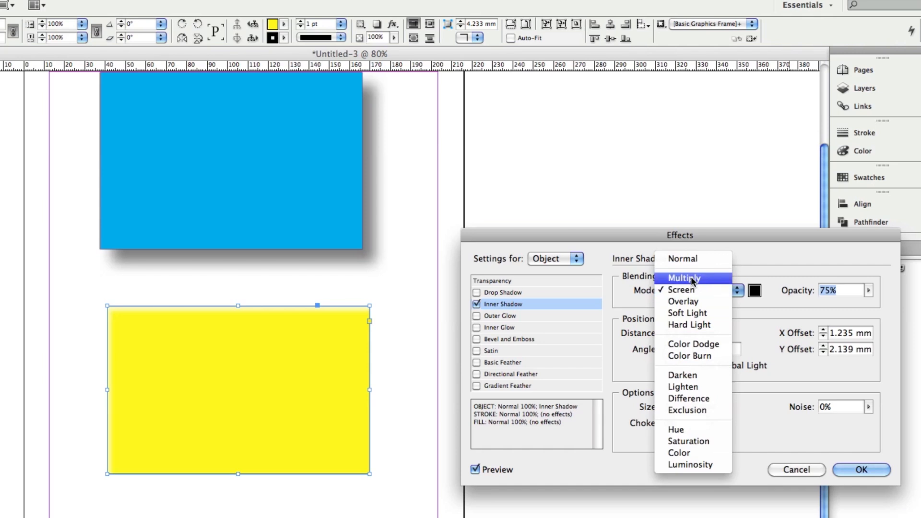
pyautogui.click(694, 278)
# - Switch the inner shadow's color to CMYK and mix 21% magenta, 100% yellow and 46% black
pyautogui.click(755, 291)
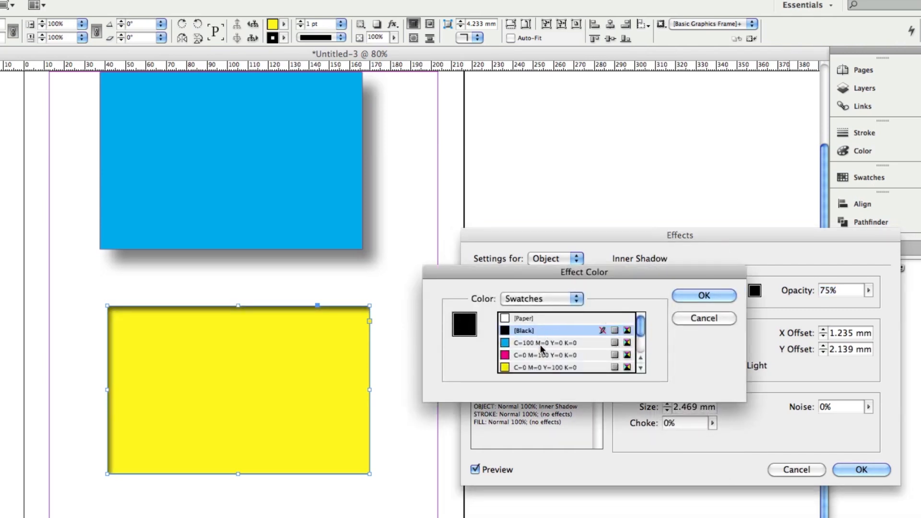
pyautogui.click(541, 299)
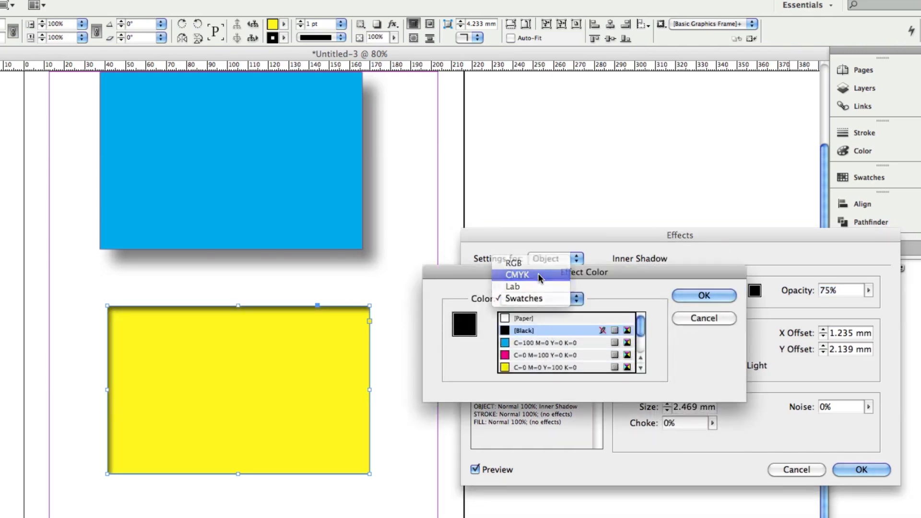
pyautogui.click(537, 274)
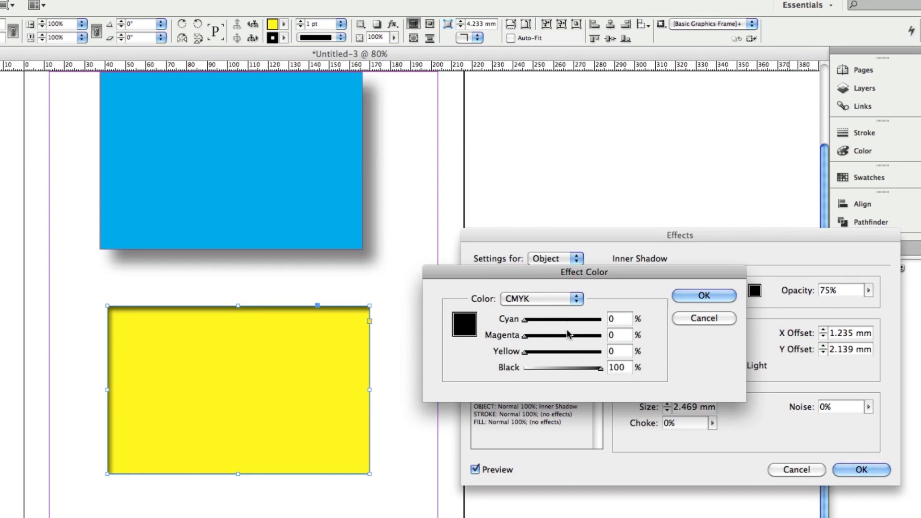
pyautogui.click(585, 352)
pyautogui.moveTo(557, 367)
pyautogui.mouseDown()
pyautogui.moveTo(584, 368)
pyautogui.moveTo(560, 369)
pyautogui.mouseUp()
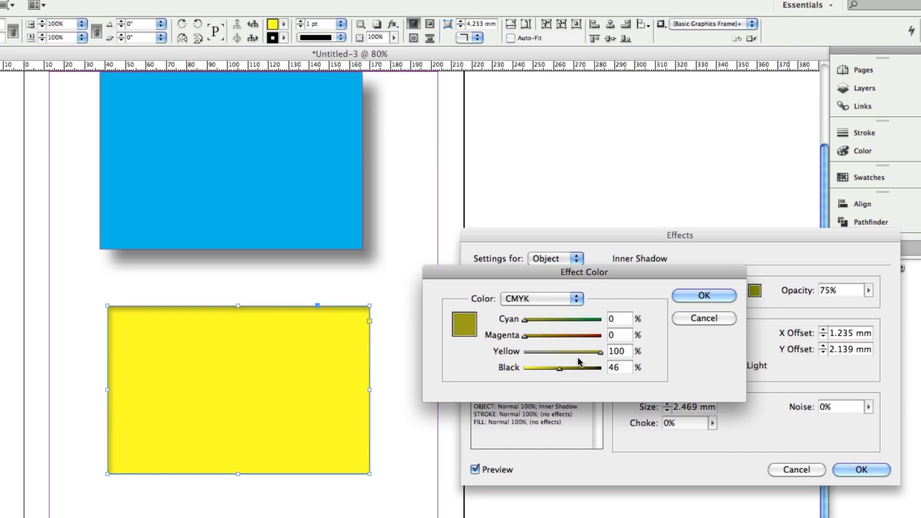
pyautogui.click(550, 336)
pyautogui.moveTo(545, 338); pyautogui.dragTo(545, 335)
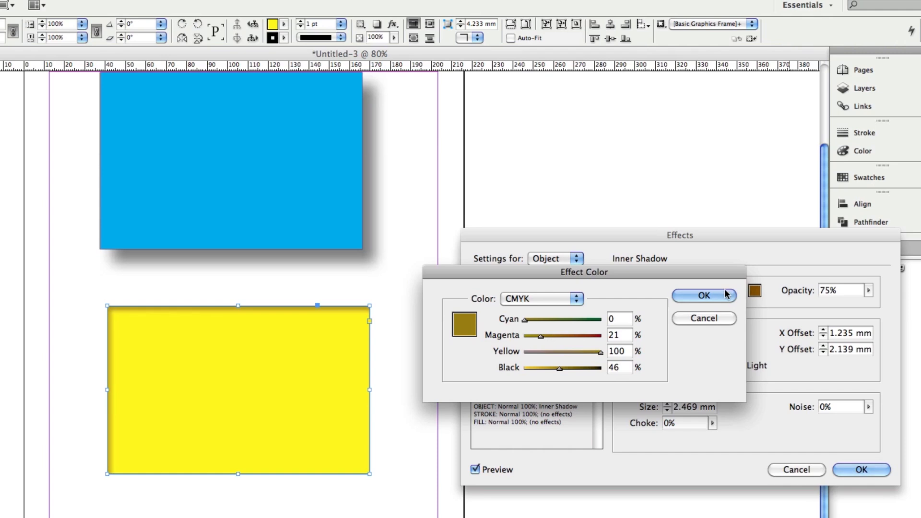
# - Change the inner shadow's color mix to 75% magenta and 29% black and accept the color
pyautogui.moveTo(557, 369); pyautogui.dragTo(525, 368)
pyautogui.moveTo(542, 336); pyautogui.dragTo(582, 336)
pyautogui.click(546, 369)
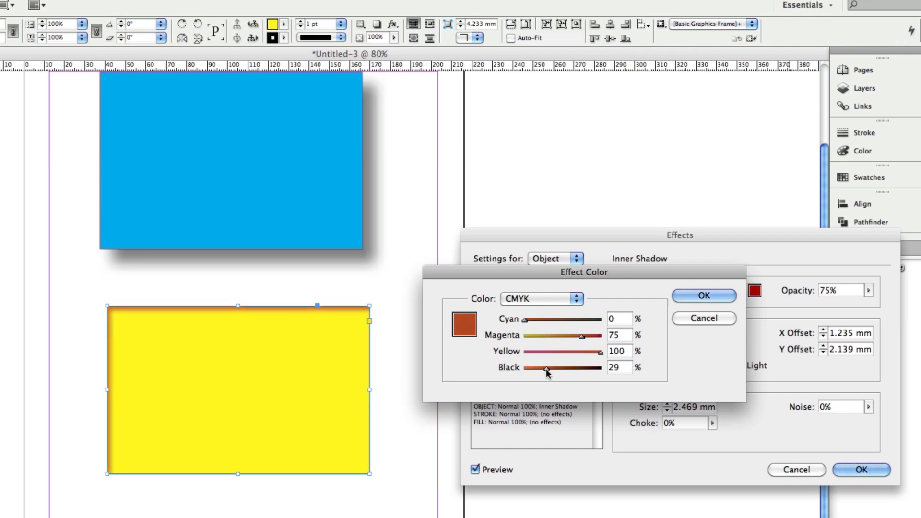
pyautogui.click(694, 294)
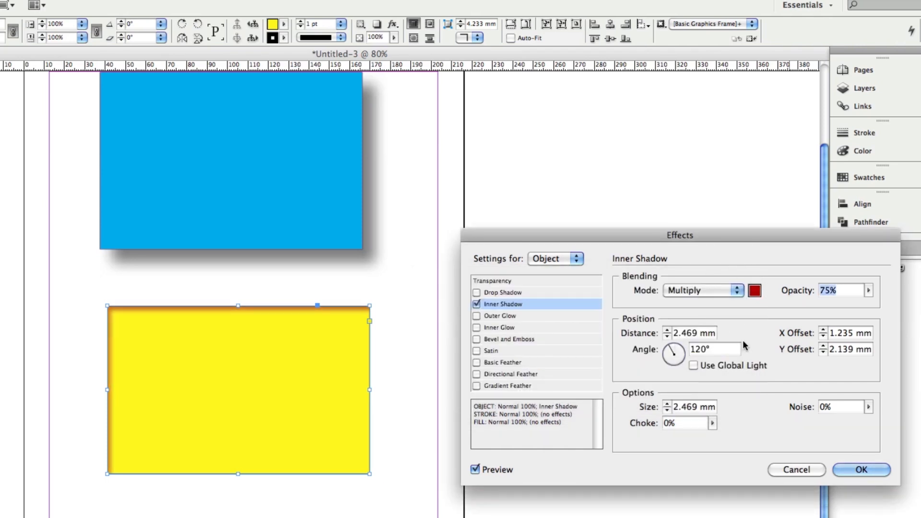
# - Adjust the inner shadow's distance to 9 mm and its angle to 138°
pyautogui.click(666, 330)
pyautogui.click(666, 330)
pyautogui.click(667, 330)
pyautogui.click(667, 330)
pyautogui.click(666, 330)
pyautogui.click(666, 330)
pyautogui.click(667, 337)
pyautogui.click(667, 336)
pyautogui.click(667, 336)
pyautogui.moveTo(668, 349); pyautogui.dragTo(625, 312)
# - Set the inner shadow's X and Y offsets to 5 mm each
pyautogui.click(842, 333)
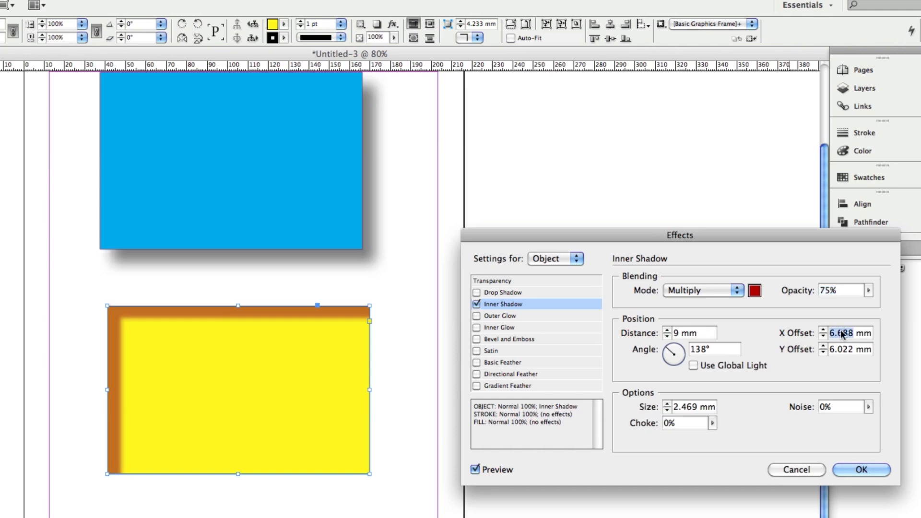
pyautogui.write('5')
pyautogui.press('Tab')
pyautogui.write('5')
pyautogui.press('Tab')
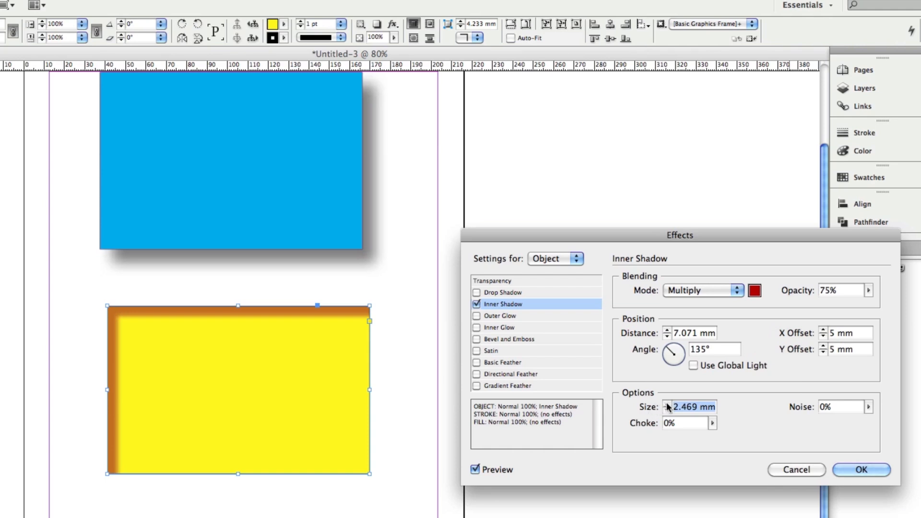
# - Increase the inner shadow's size to 12 mm to soften its edges
pyautogui.write('8 mm')
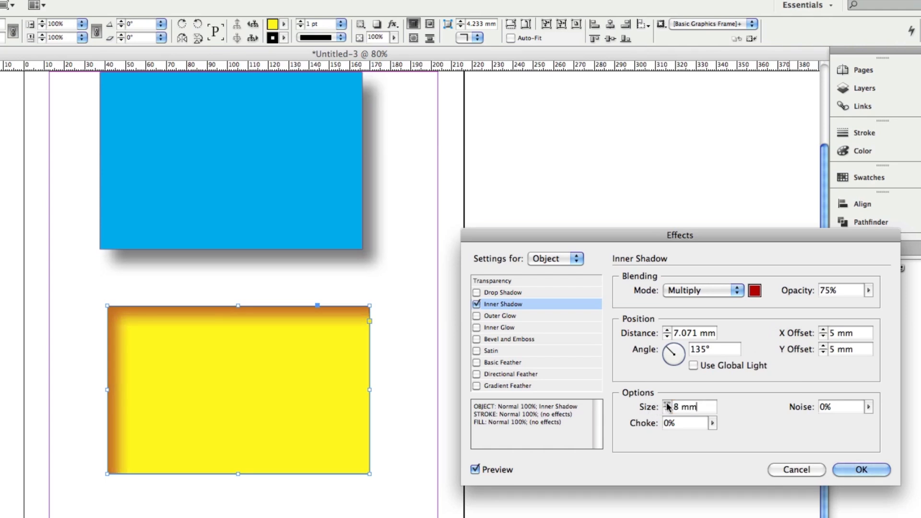
pyautogui.click(667, 405)
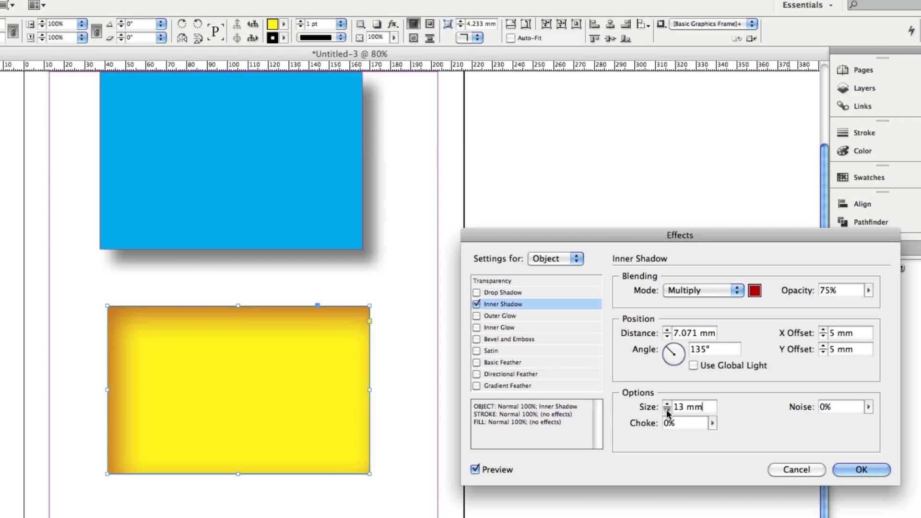
pyautogui.click(667, 410)
pyautogui.click(667, 410)
pyautogui.click(667, 405)
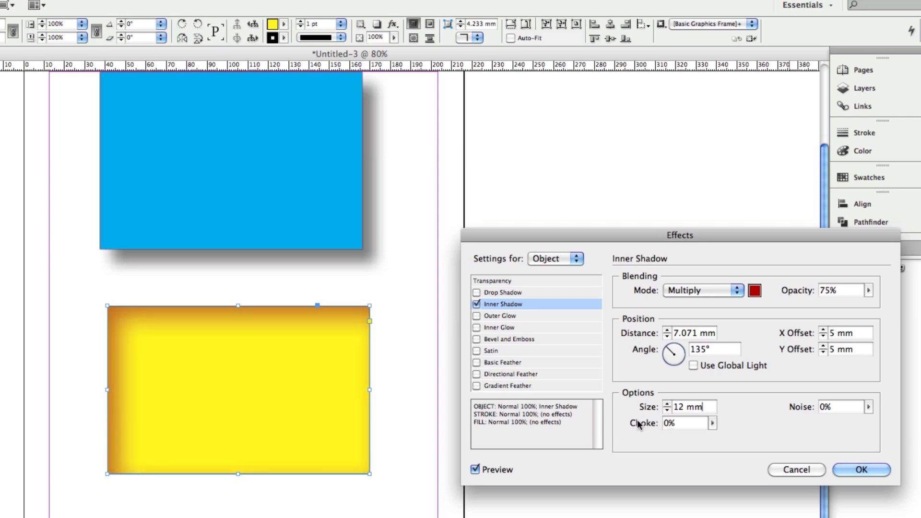
# - Try the inner shadow's choke at 100% and return it to 0%
pyautogui.click(713, 423)
pyautogui.moveTo(715, 434); pyautogui.dragTo(793, 433)
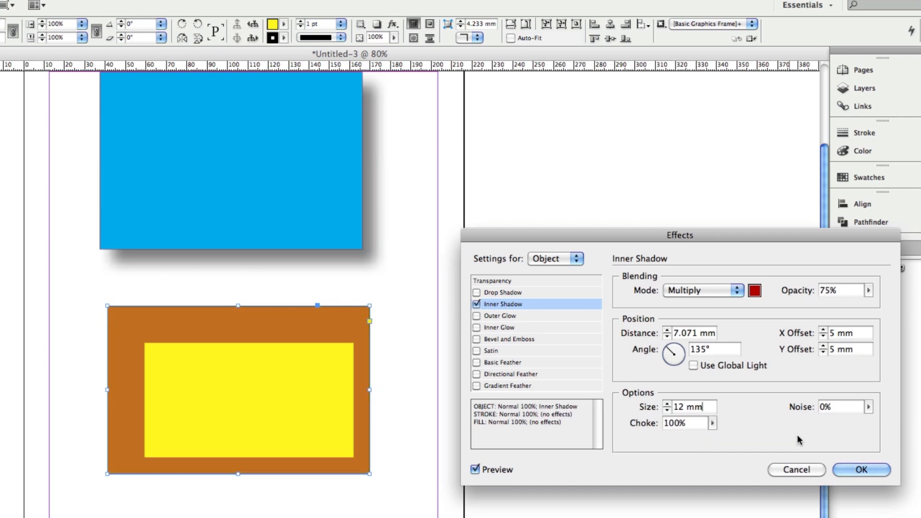
pyautogui.click(712, 423)
pyautogui.moveTo(712, 435); pyautogui.dragTo(646, 440)
pyautogui.click(785, 429)
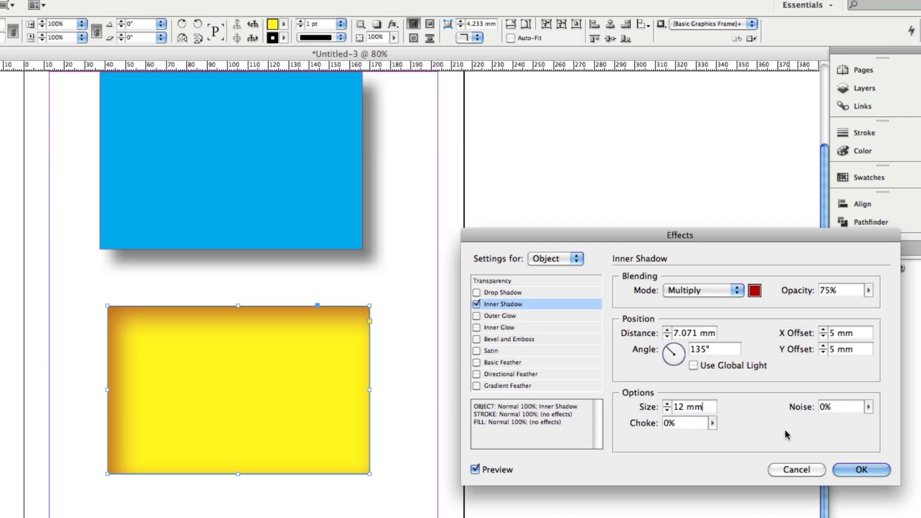
# - Try stronger noise on the yellow rectangle's inner shadow and settle on 6%
pyautogui.click(867, 407)
pyautogui.moveTo(867, 419); pyautogui.dragTo(902, 422)
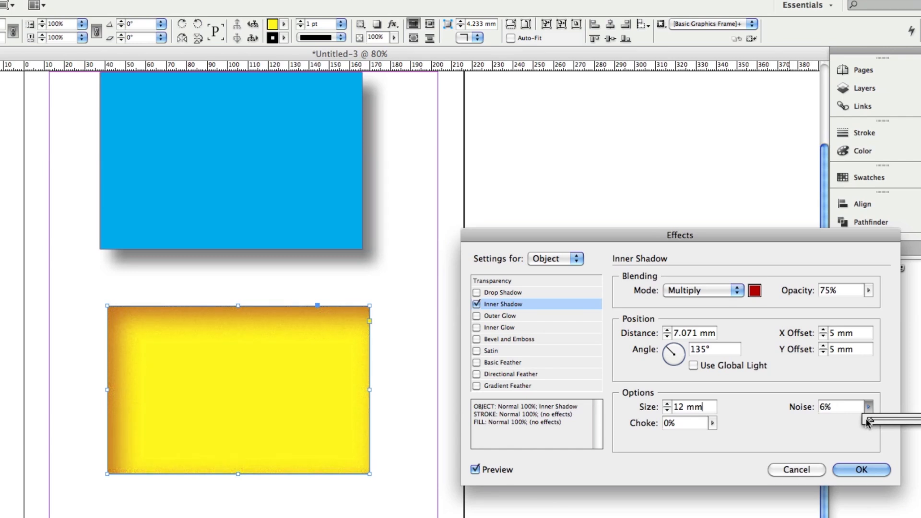
pyautogui.moveTo(866, 419); pyautogui.dragTo(870, 419)
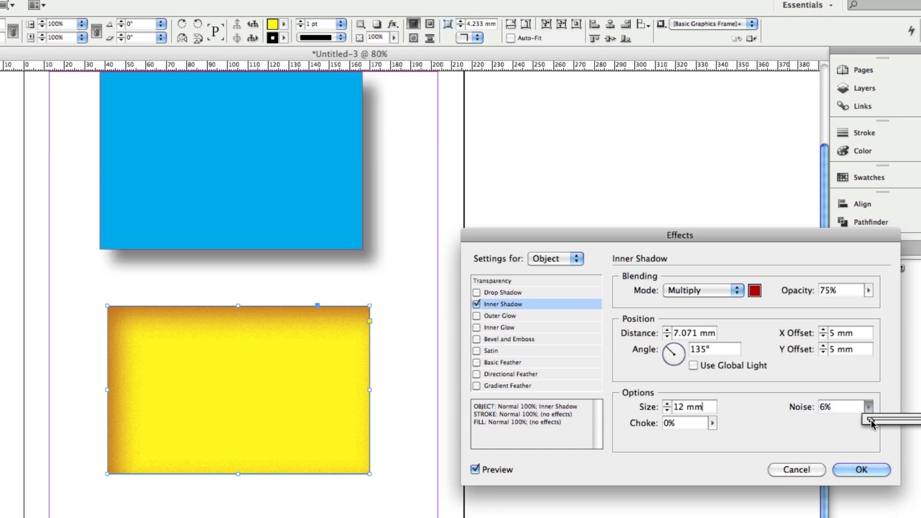
pyautogui.click(823, 456)
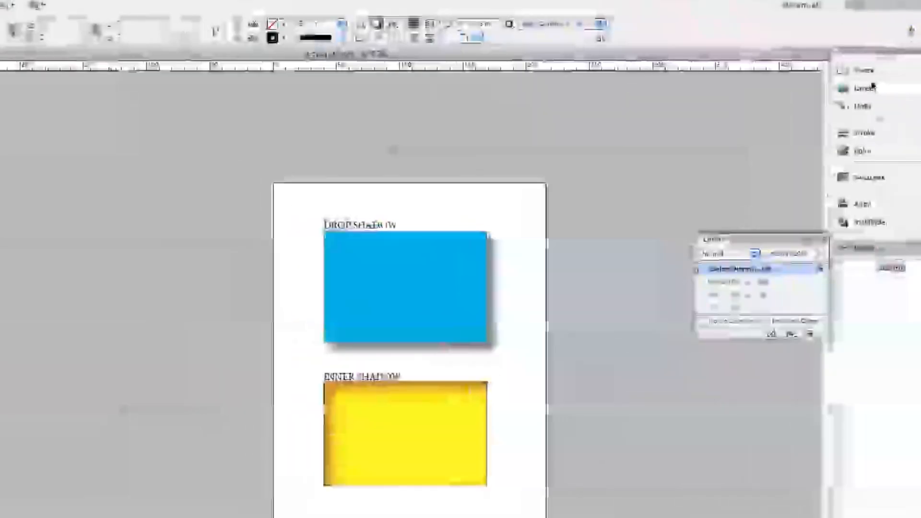
# - Add a second page based on A-Master and copy the first page's headings and rectangles onto it
pyautogui.click(868, 72)
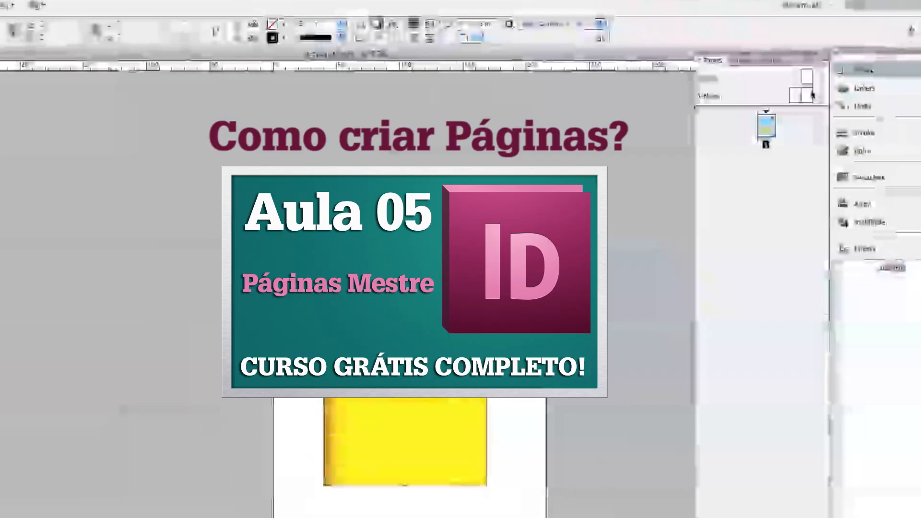
pyautogui.moveTo(785, 175); pyautogui.dragTo(766, 218)
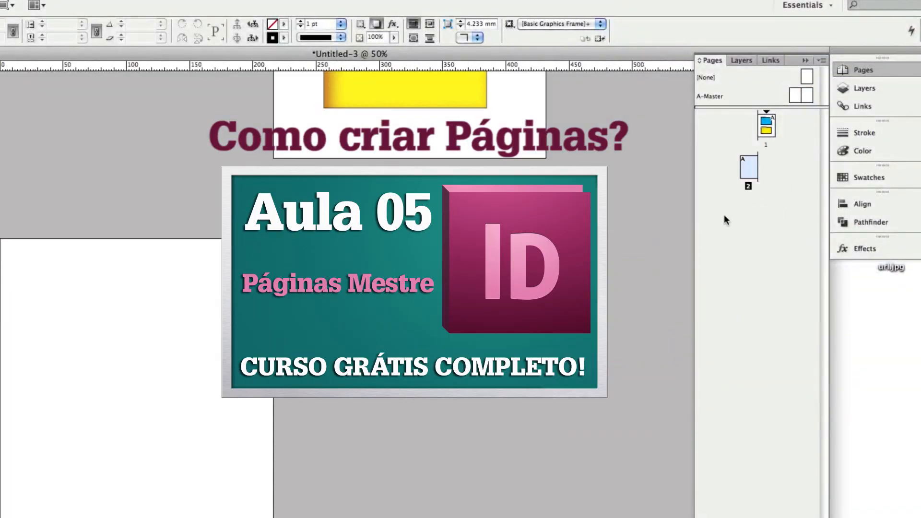
pyautogui.scroll(6, 515, 228)
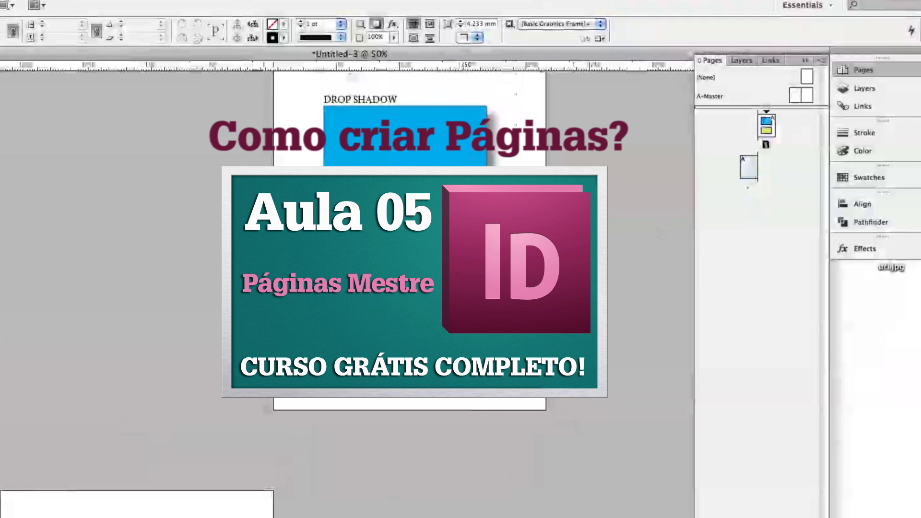
pyautogui.press('super+a')
pyautogui.moveTo(422, 151); pyautogui.dragTo(161, 351)
# - Replace the heading above the cyan rectangle on page 2 with OUTER GLOW
pyautogui.moveTo(23, 253); pyautogui.dragTo(291, 449)
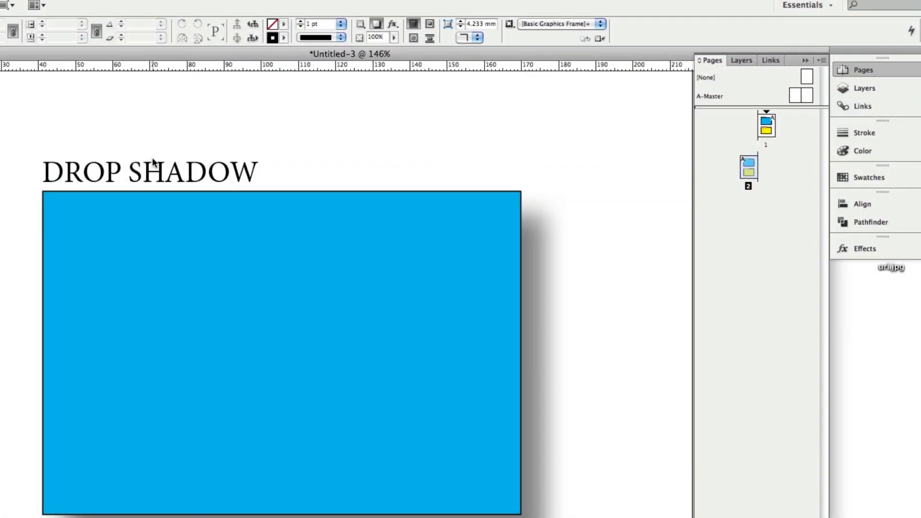
pyautogui.doubleClick(134, 164)
pyautogui.doubleClick(101, 169)
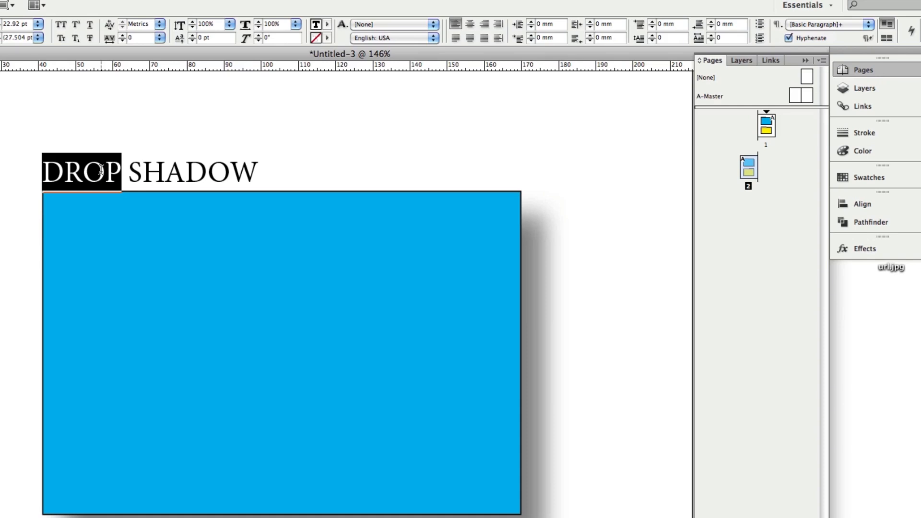
pyautogui.tripleClick(102, 173)
pyautogui.write('OUT')
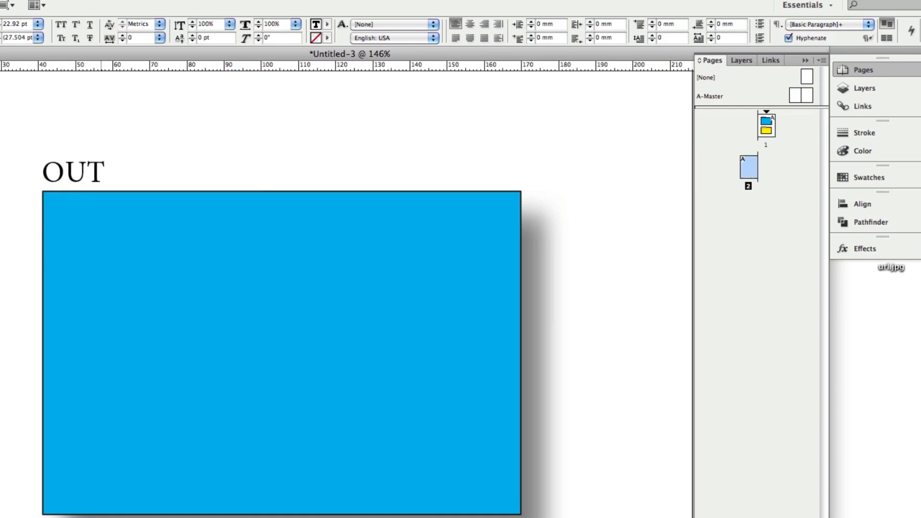
pyautogui.write('ER GLOW')
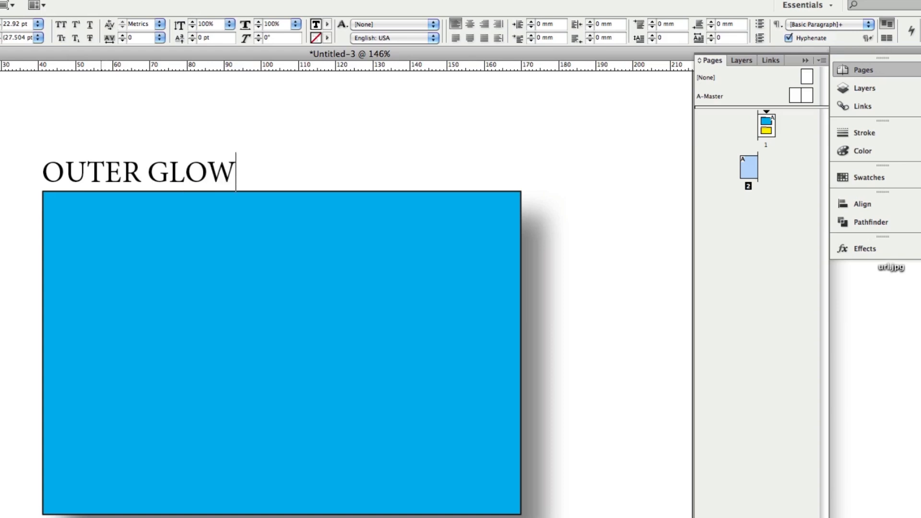
pyautogui.press('Escape')
pyautogui.click(232, 319)
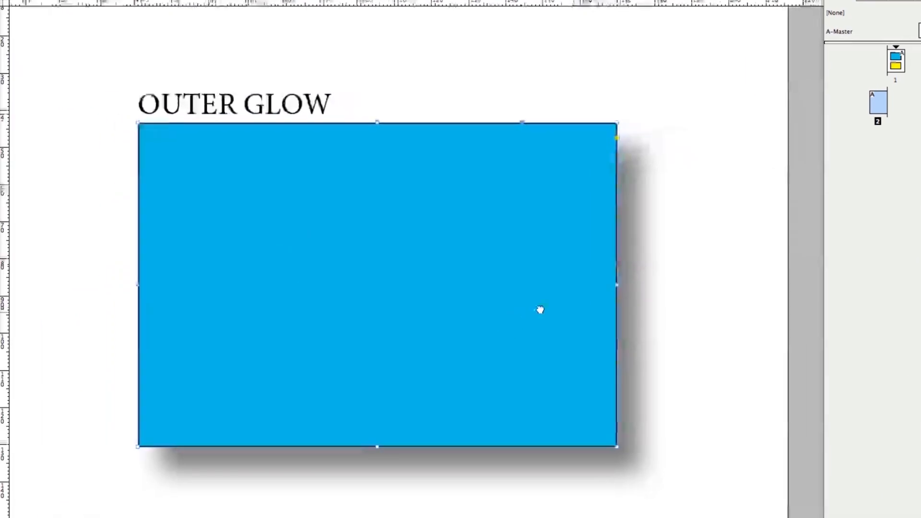
pyautogui.moveTo(541, 310); pyautogui.dragTo(540, 308)
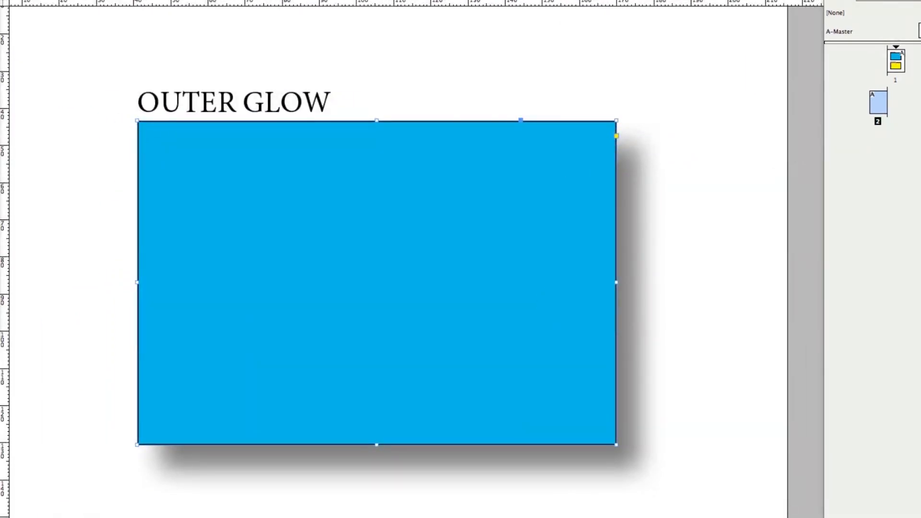
pyautogui.press('Tab')
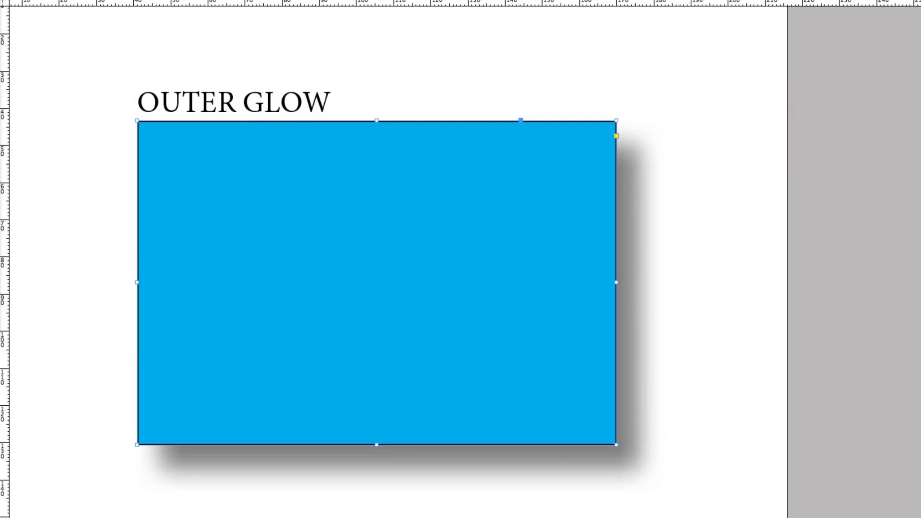
pyautogui.click(523, 45)
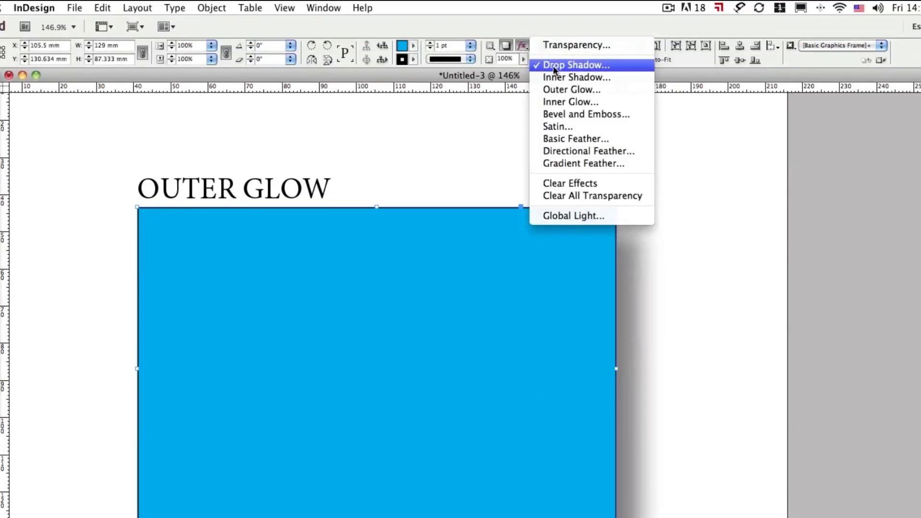
pyautogui.click(566, 66)
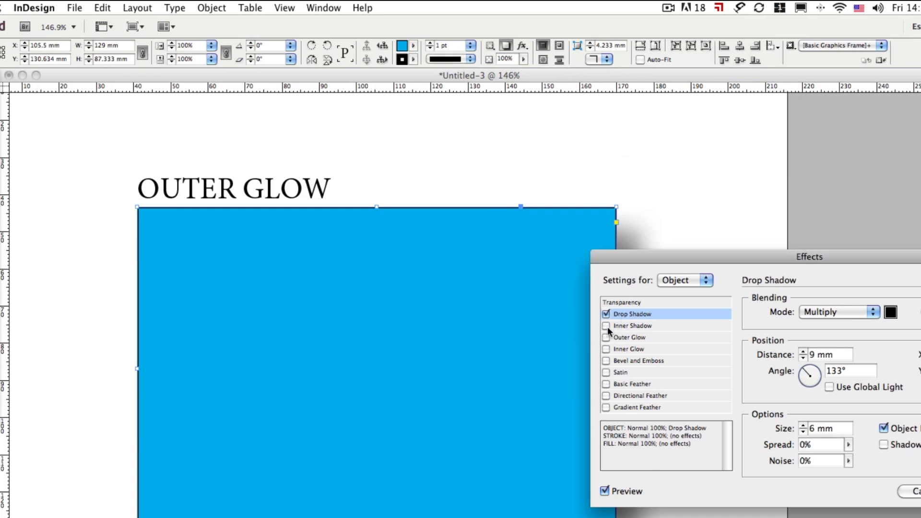
pyautogui.click(606, 314)
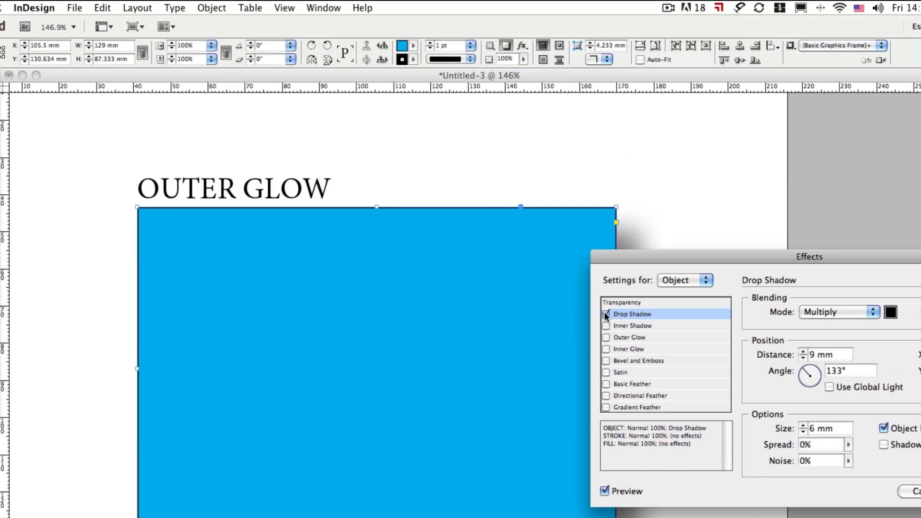
pyautogui.click(607, 337)
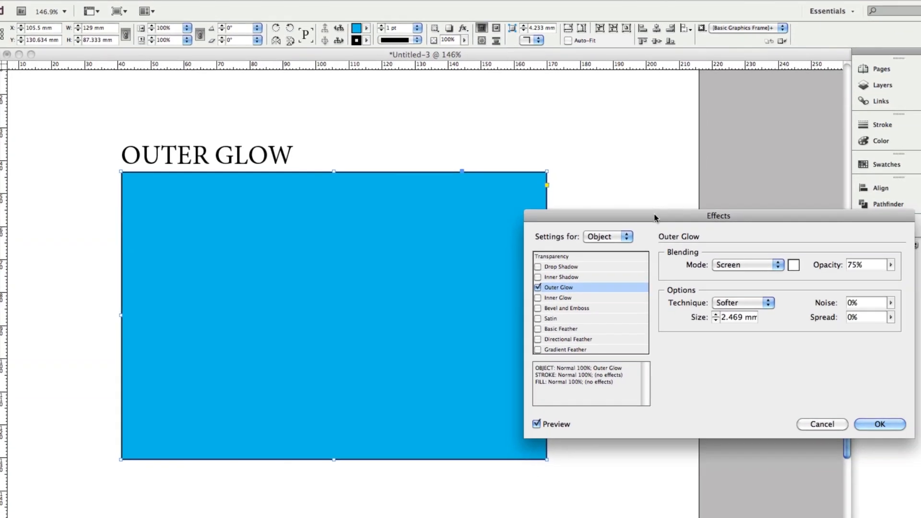
pyautogui.moveTo(740, 257); pyautogui.dragTo(806, 210)
pyautogui.moveTo(711, 174); pyautogui.dragTo(502, 180)
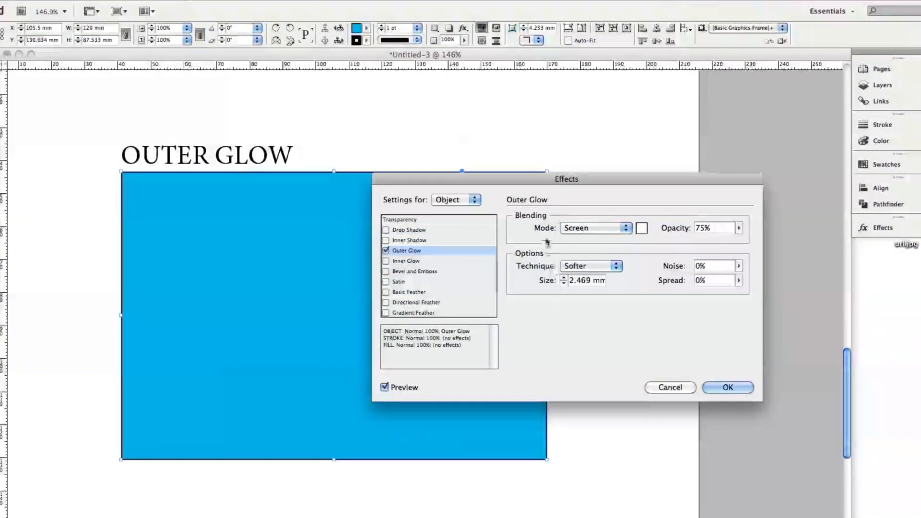
pyautogui.moveTo(647, 186); pyautogui.dragTo(615, 272)
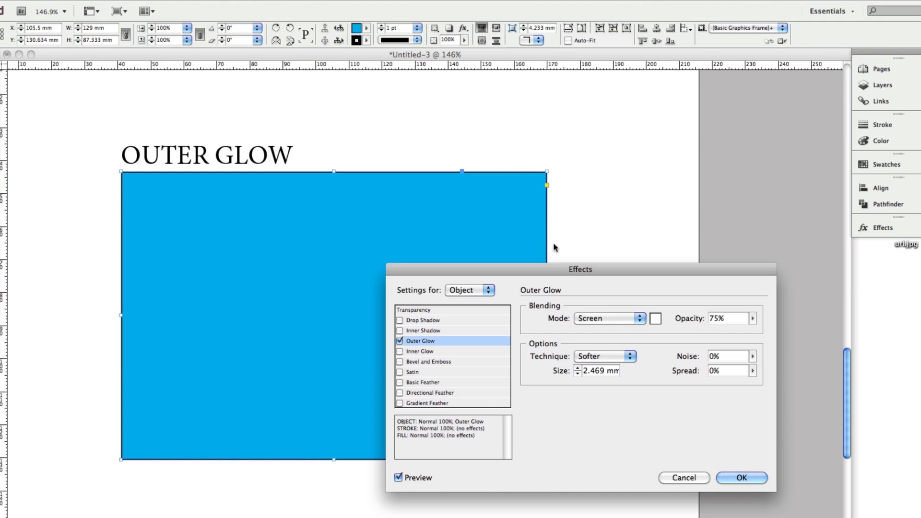
pyautogui.click(678, 477)
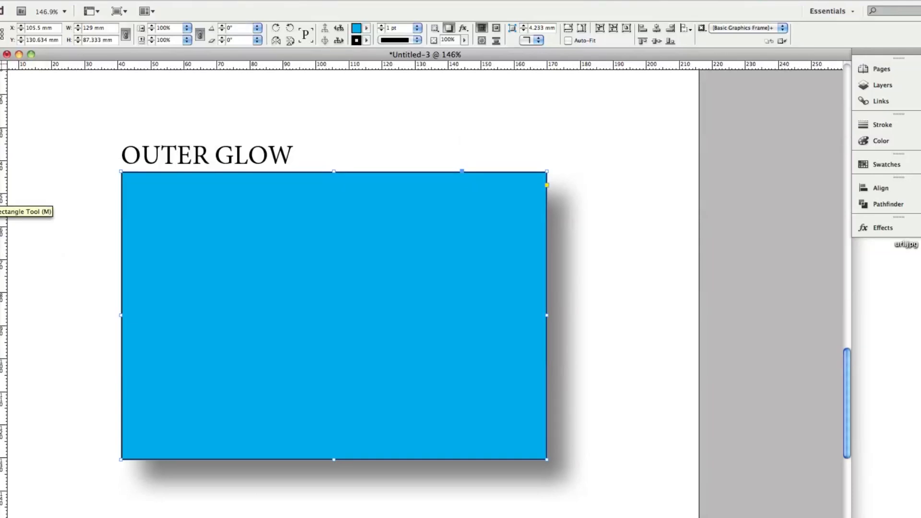
# - Draw a rectangle about 164 by 122 mm around the heading and cyan rectangle and fill it with C=100 M=90 Y=10 K=0
pyautogui.moveTo(82, 110); pyautogui.dragTo(623, 514)
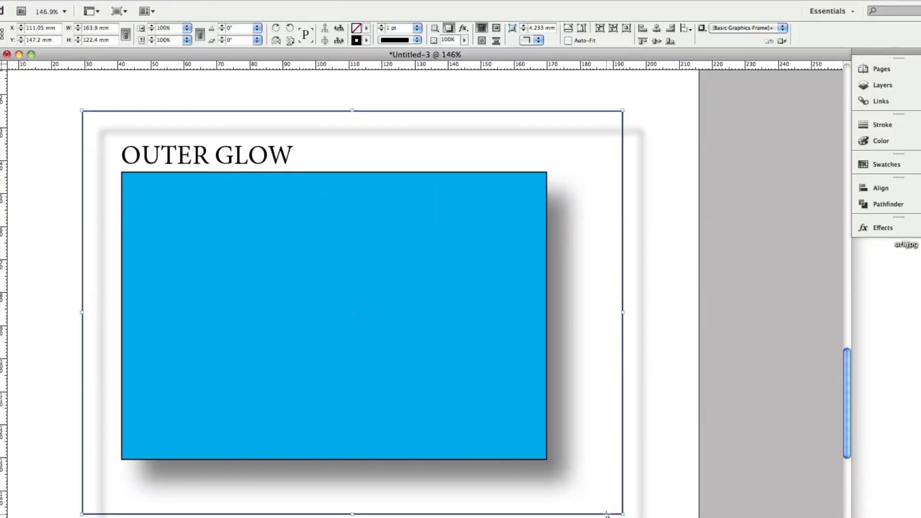
pyautogui.click(878, 230)
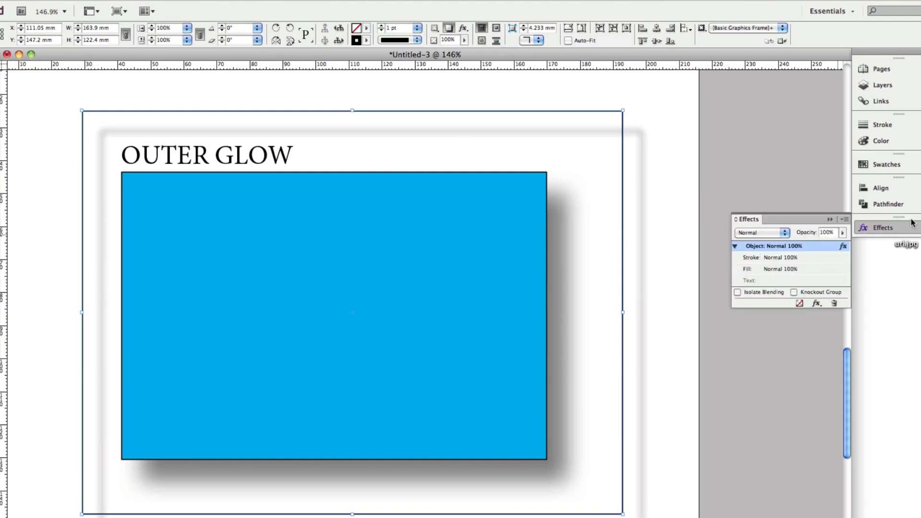
pyautogui.click(885, 165)
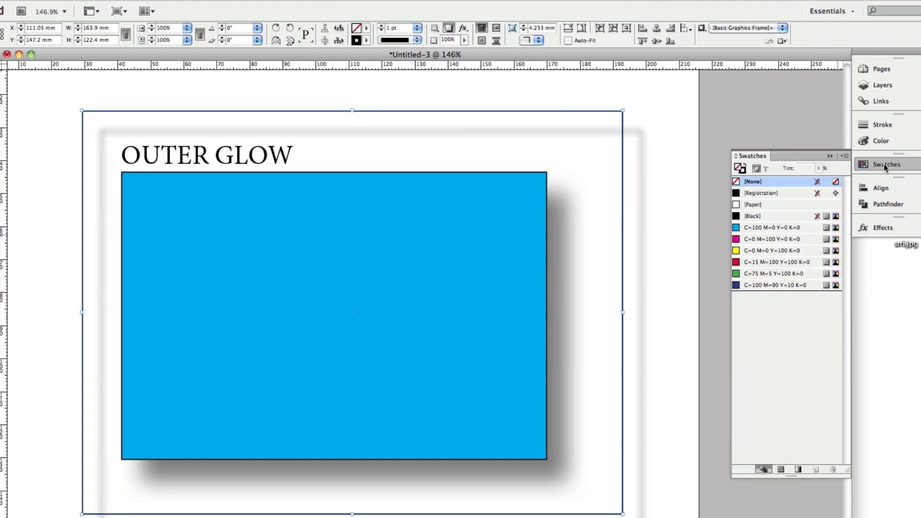
pyautogui.click(749, 284)
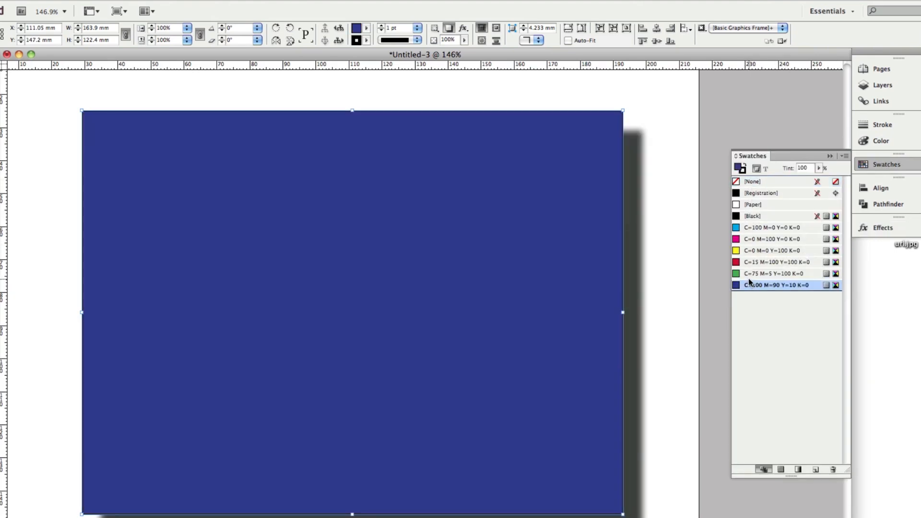
# - Send the dark blue rectangle behind the other objects and set its stroke to [None]
pyautogui.press('super+shift+bracketleft')
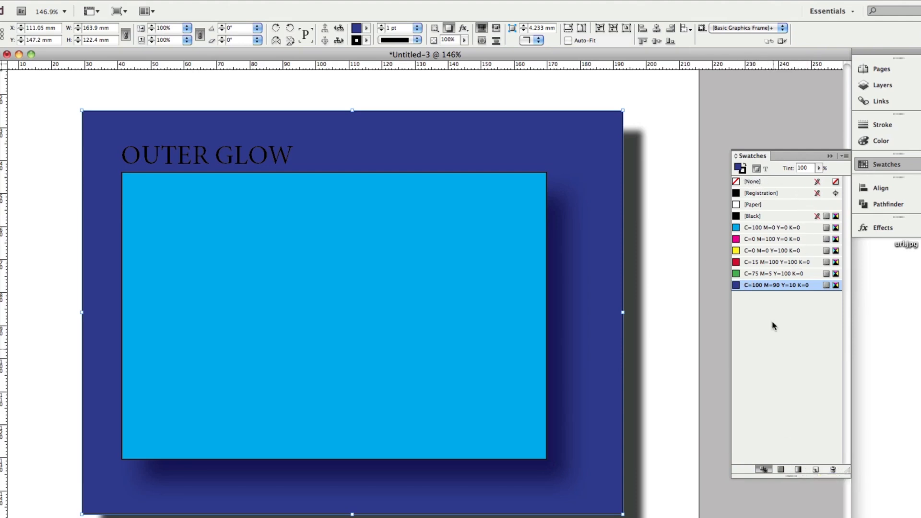
pyautogui.click(742, 171)
pyautogui.click(748, 182)
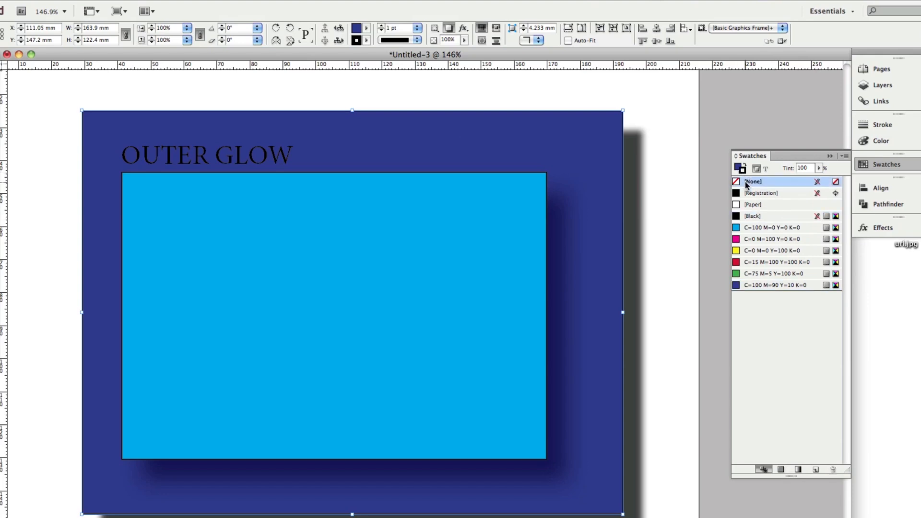
pyautogui.click(830, 156)
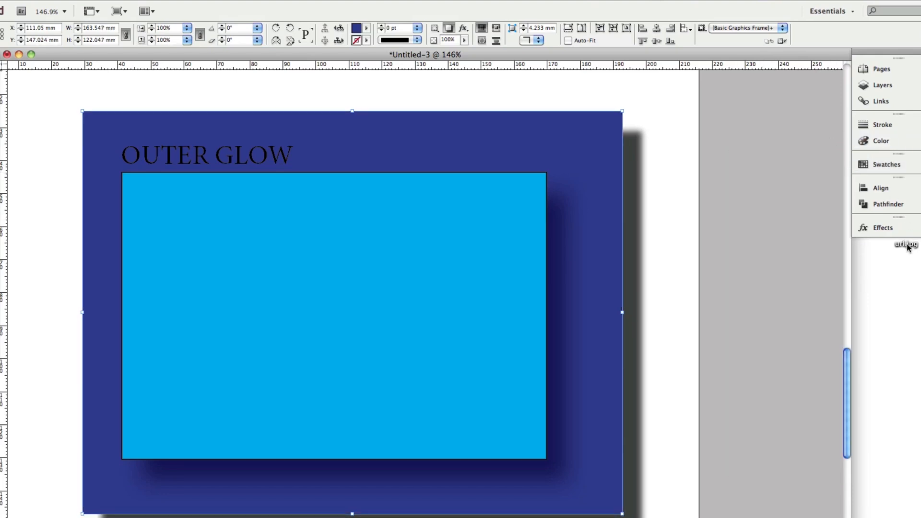
# - Remove the drop shadow from the dark blue background rectangle
pyautogui.click(885, 228)
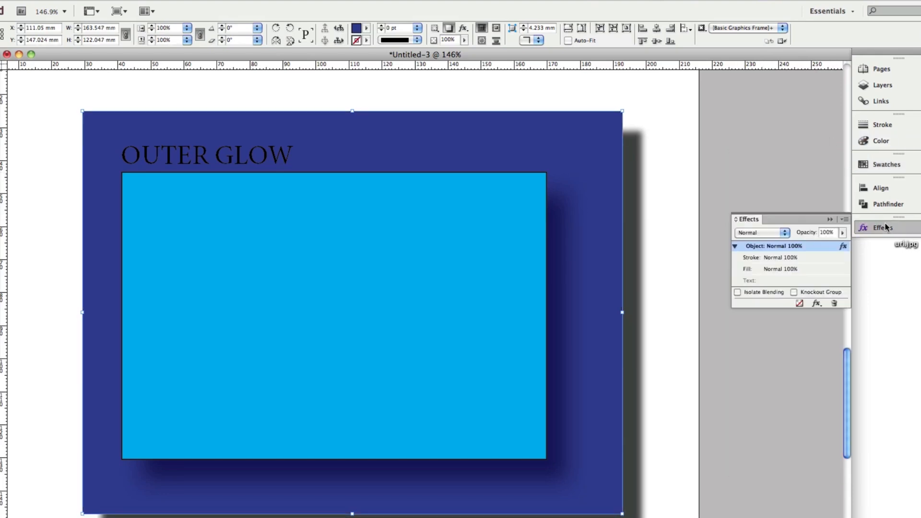
pyautogui.click(817, 303)
pyautogui.click(871, 321)
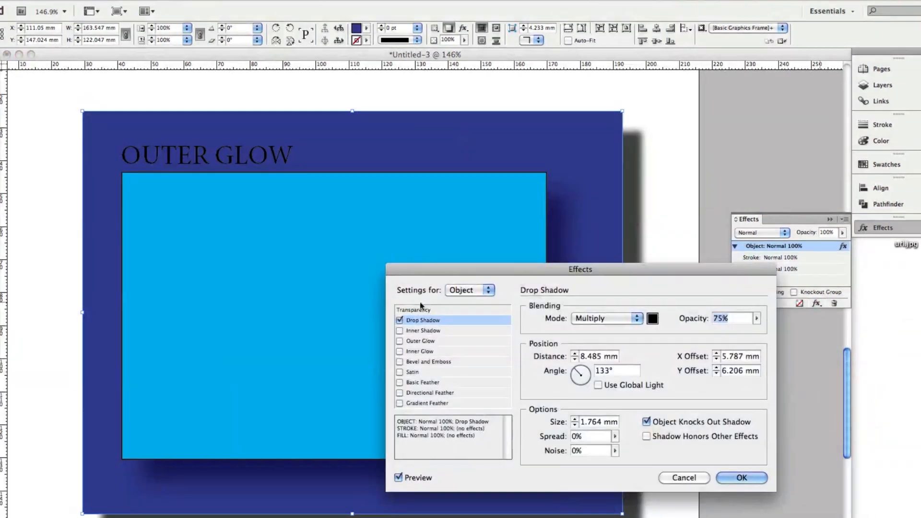
pyautogui.click(399, 320)
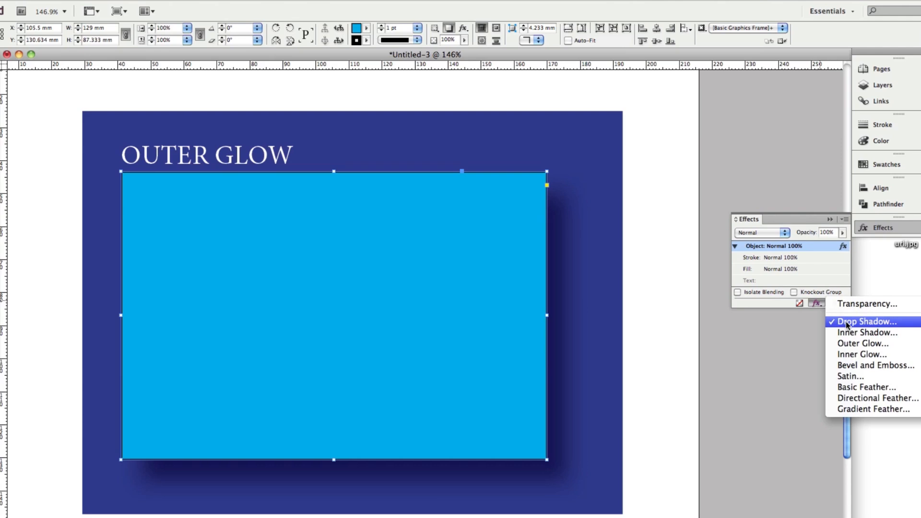
# - Replace the cyan rectangle's drop shadow with an outer glow
pyautogui.click(847, 326)
pyautogui.click(400, 320)
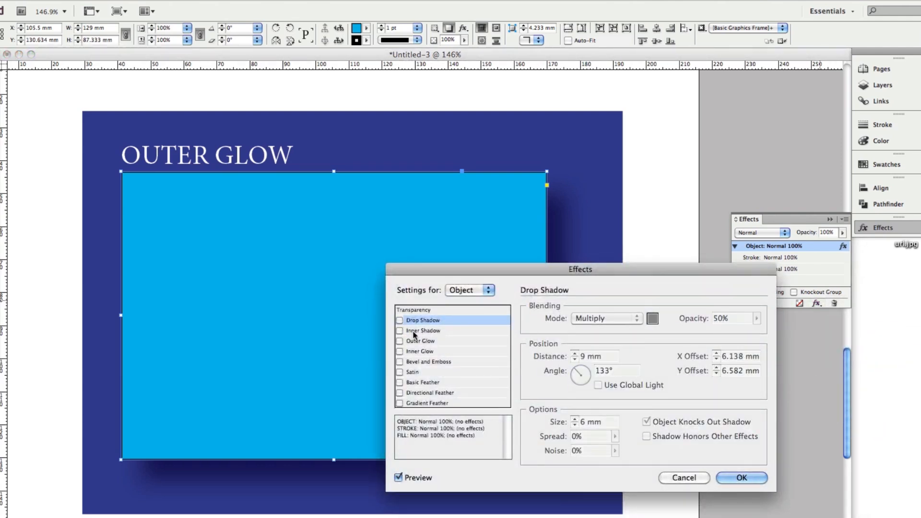
pyautogui.click(410, 341)
pyautogui.moveTo(490, 275); pyautogui.dragTo(663, 265)
pyautogui.moveTo(586, 261); pyautogui.dragTo(623, 253)
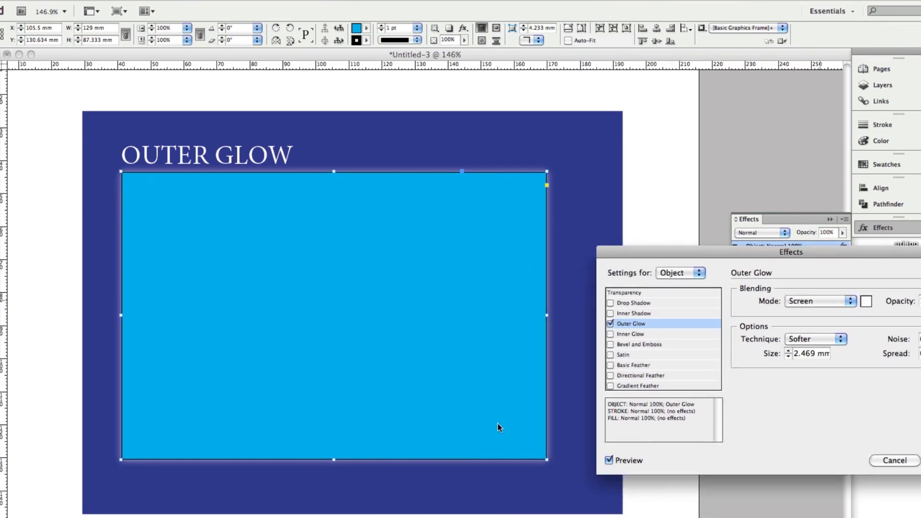
# - Review the outer glow's color swatches and keep [Paper] as the glow color
pyautogui.moveTo(683, 250); pyautogui.dragTo(501, 259)
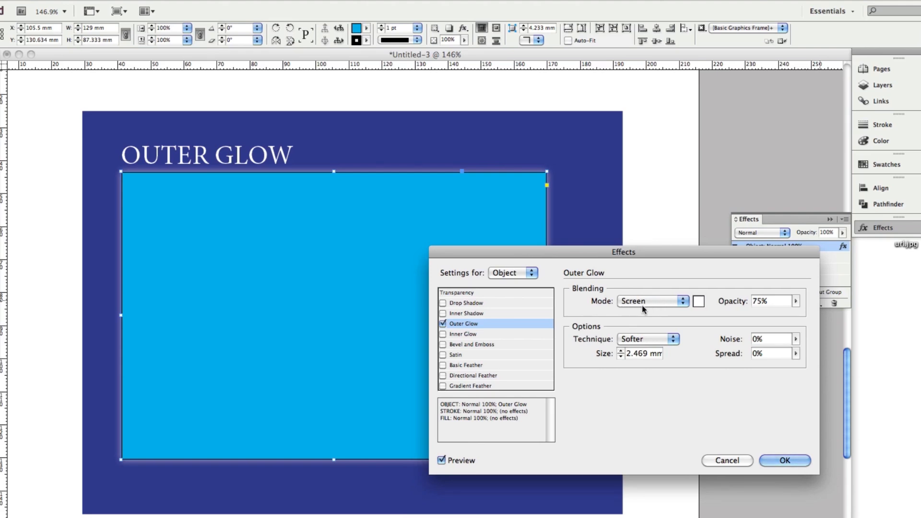
pyautogui.click(699, 301)
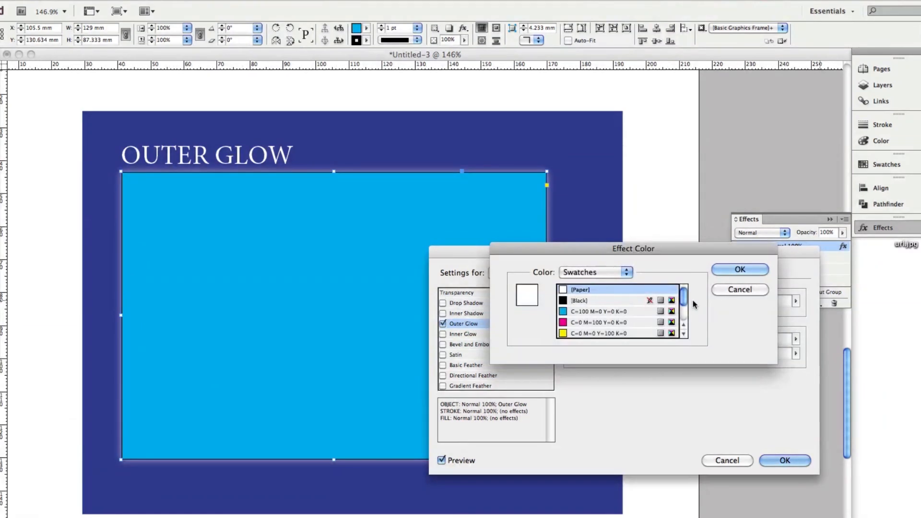
pyautogui.click(720, 270)
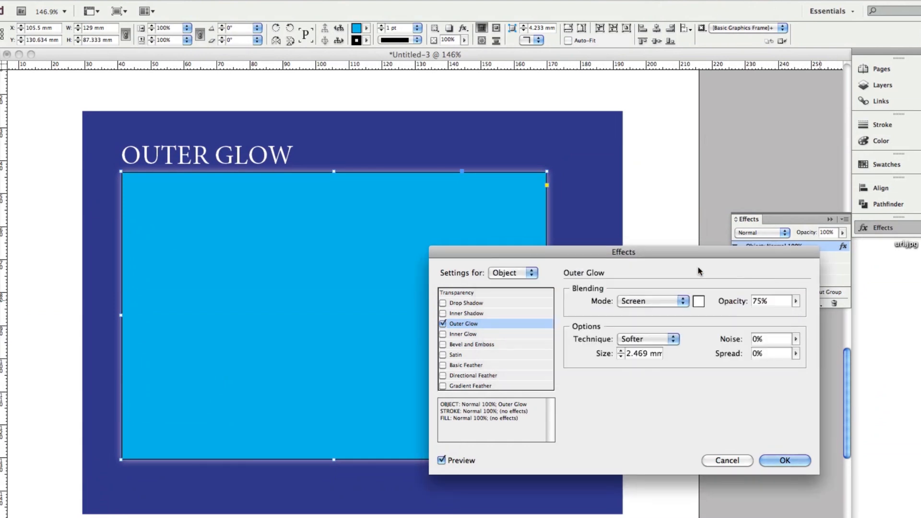
# - Try Overlay and Multiply as the outer glow's blending mode and return it to Screen
pyautogui.click(650, 301)
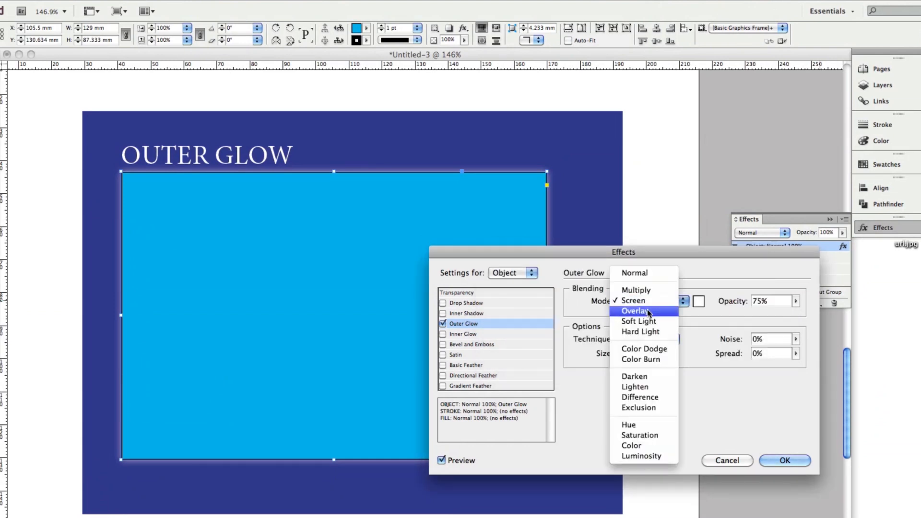
pyautogui.click(649, 312)
pyautogui.click(648, 301)
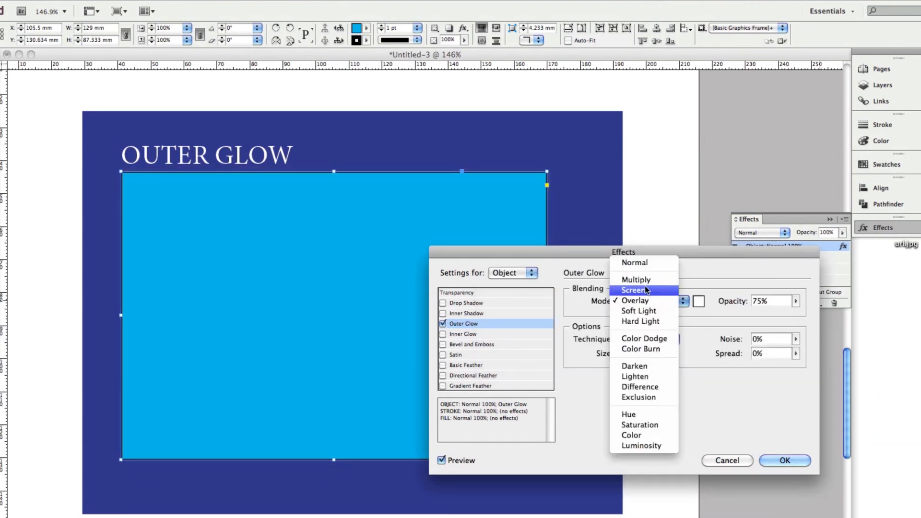
pyautogui.click(647, 281)
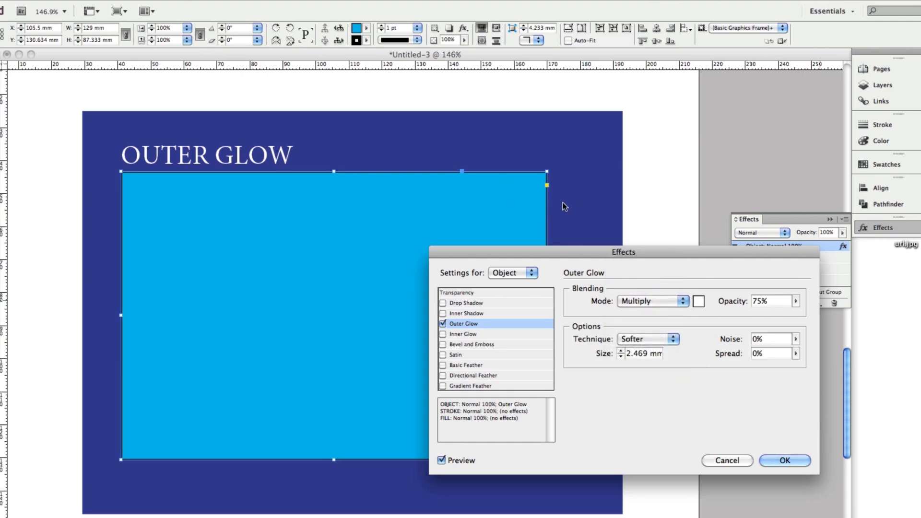
pyautogui.click(638, 311)
pyautogui.click(638, 314)
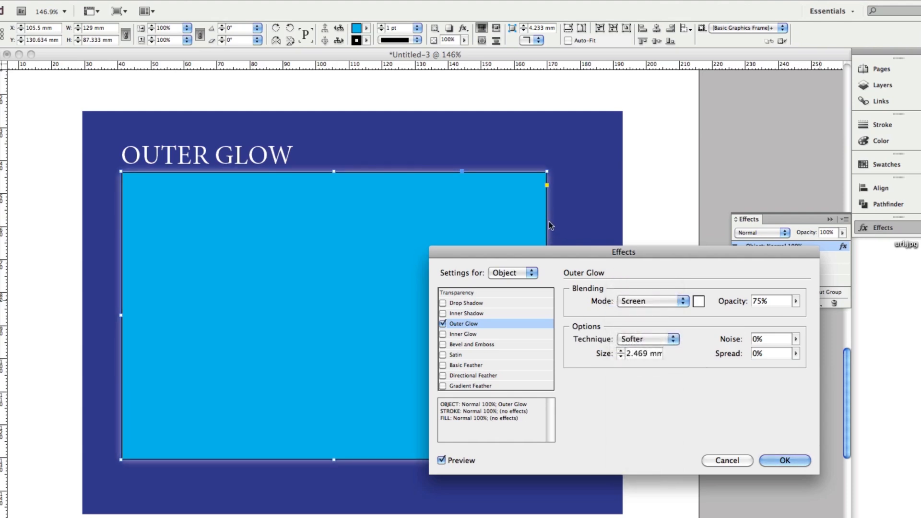
# - Raise the outer glow's opacity to 80%
pyautogui.moveTo(659, 252); pyautogui.dragTo(717, 248)
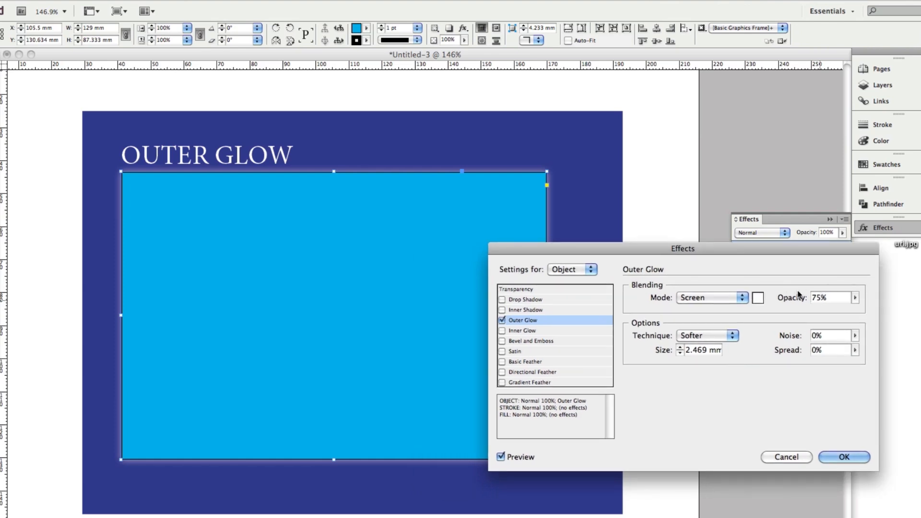
pyautogui.click(855, 297)
pyautogui.moveTo(848, 310)
pyautogui.mouseDown()
pyautogui.moveTo(827, 312)
pyautogui.moveTo(860, 312)
pyautogui.mouseUp()
# - Try the Precise technique on the outer glow with its size raised to 7 mm
pyautogui.click(712, 335)
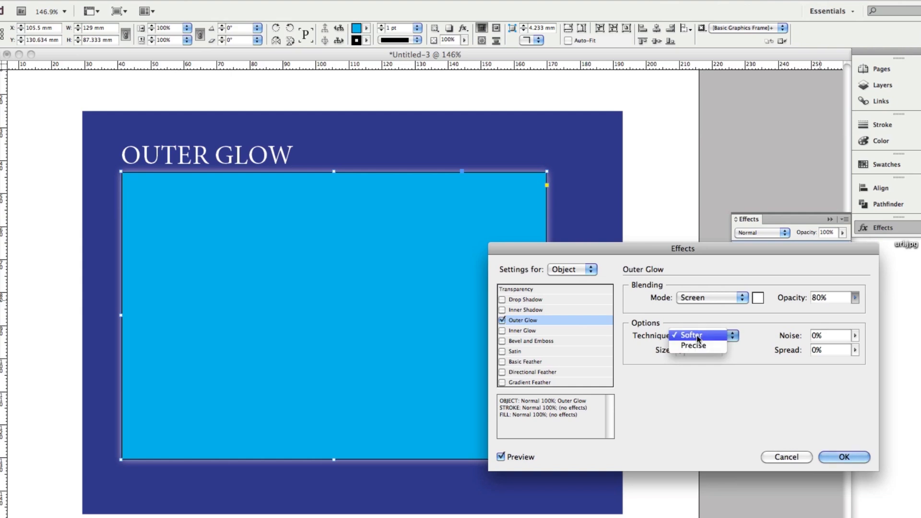
pyautogui.click(697, 346)
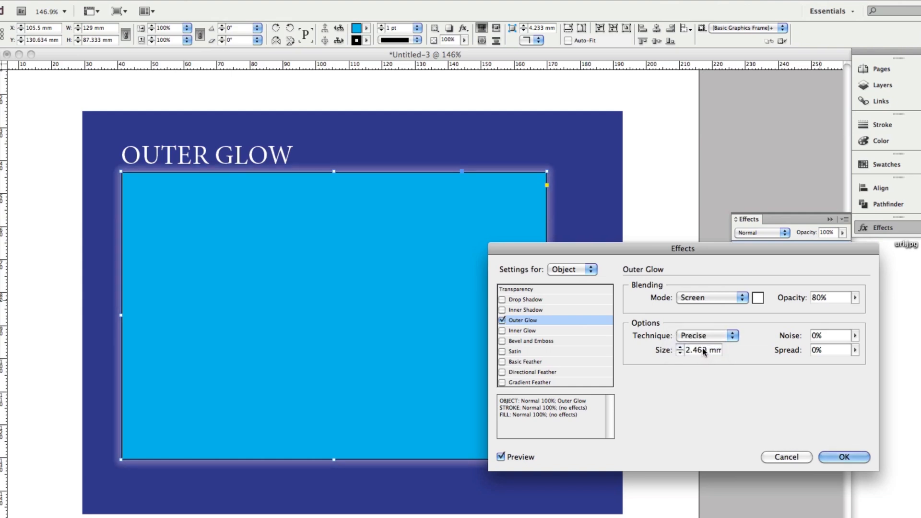
pyautogui.click(680, 348)
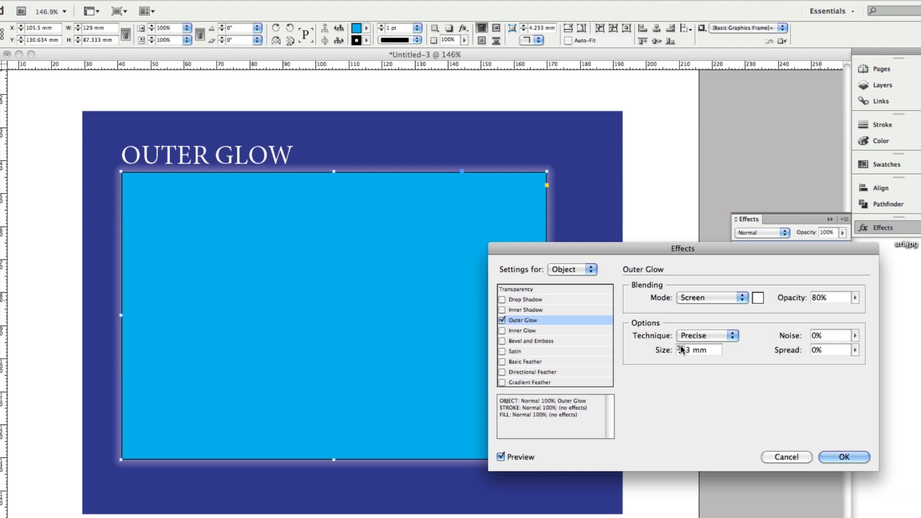
pyautogui.click(680, 349)
pyautogui.click(680, 348)
pyautogui.click(680, 348)
pyautogui.click(680, 348)
# - Set the outer glow's technique to Softer and its size to 11 mm
pyautogui.click(707, 337)
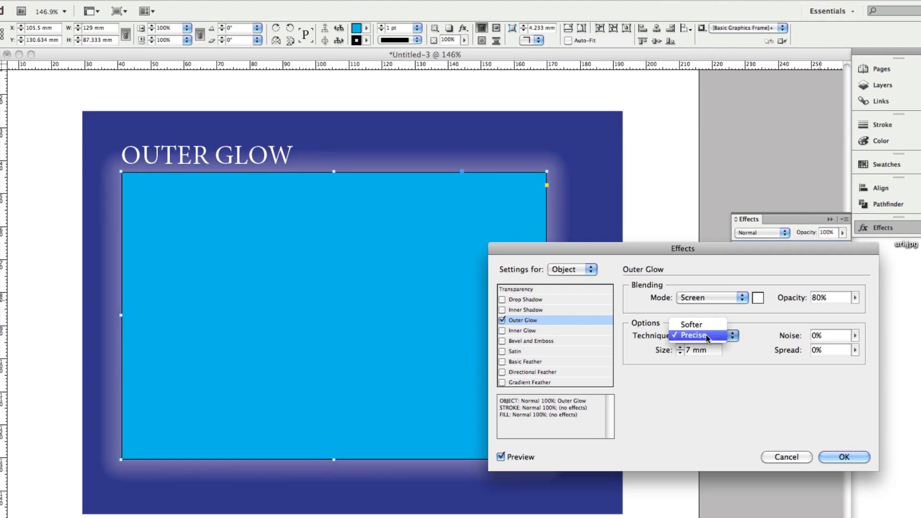
pyautogui.click(703, 326)
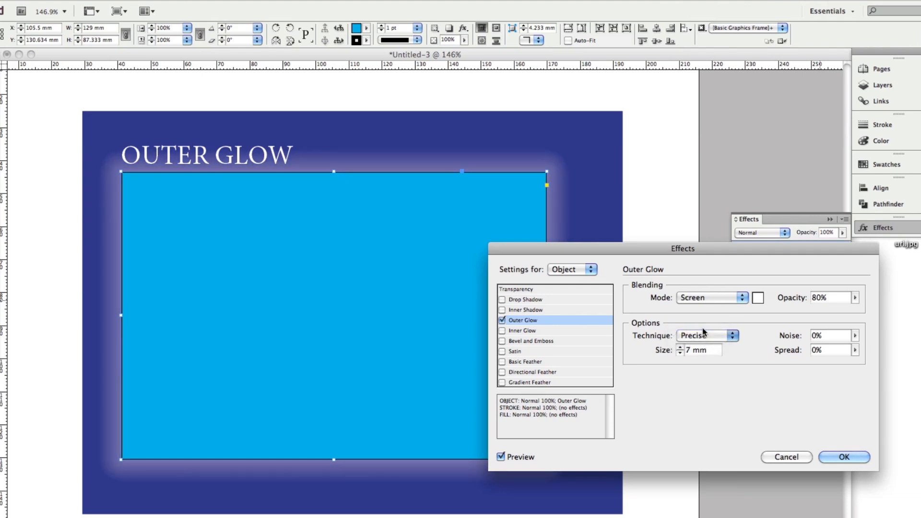
pyautogui.click(680, 348)
pyautogui.click(680, 348)
pyautogui.click(679, 353)
# - Try 44% noise on the outer glow and return the noise to 0%
pyautogui.click(855, 335)
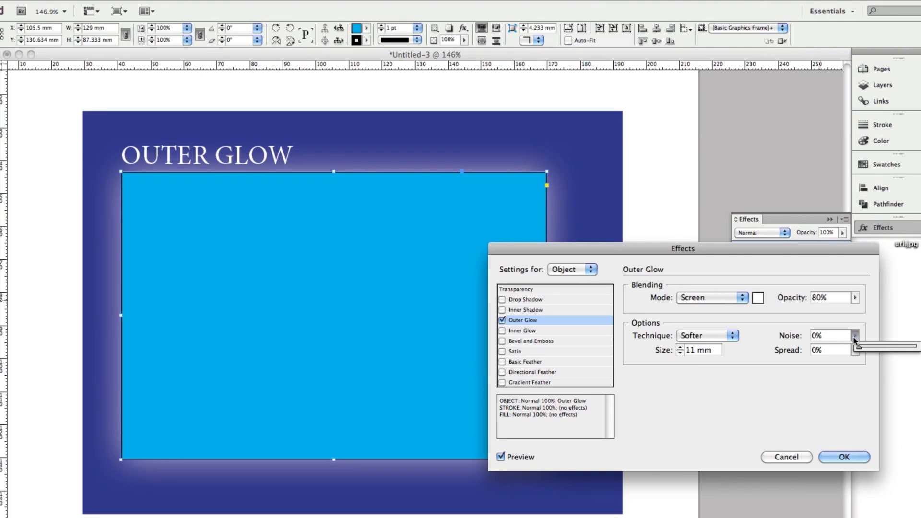
pyautogui.moveTo(860, 346); pyautogui.dragTo(883, 347)
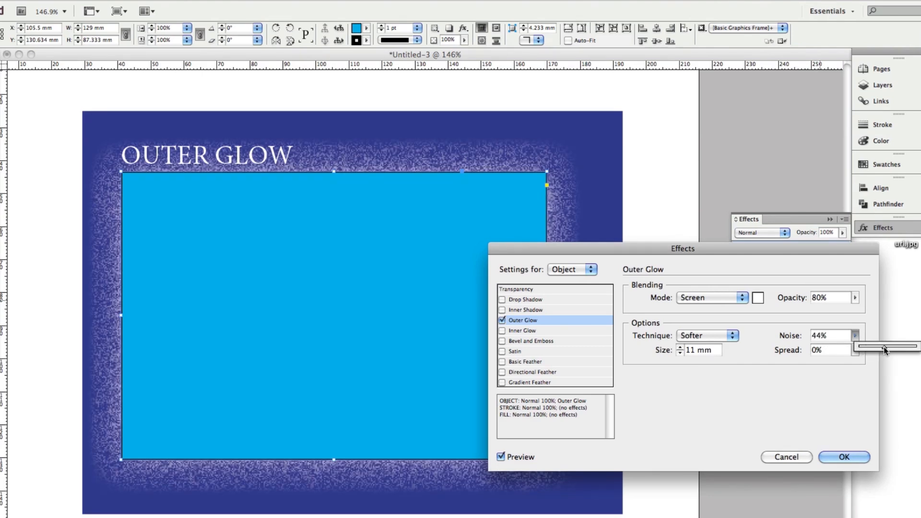
pyautogui.moveTo(883, 347); pyautogui.dragTo(836, 352)
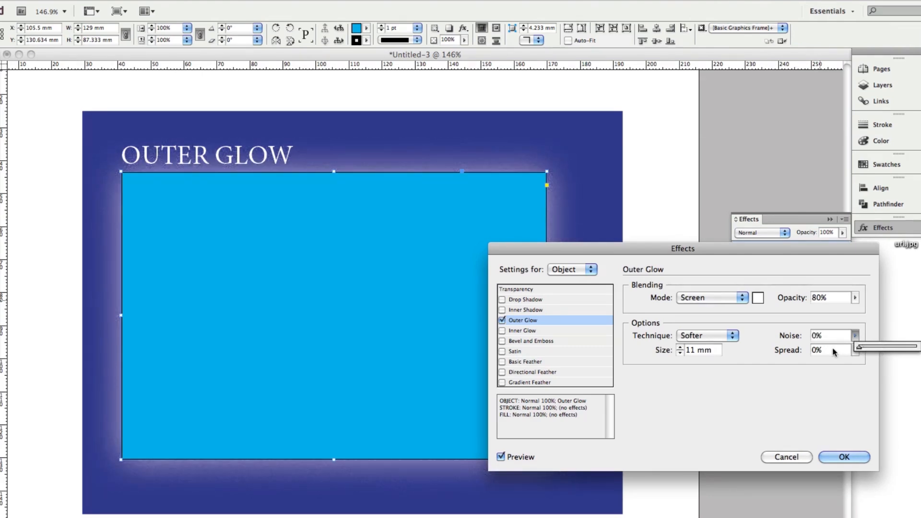
# - Set the outer glow's spread to 6%, apply the effect and deselect the cyan rectangle
pyautogui.click(855, 350)
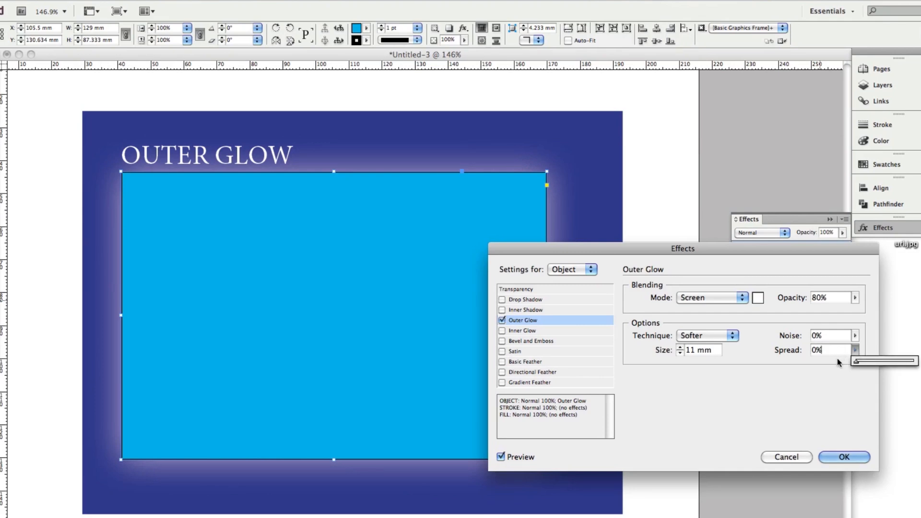
pyautogui.moveTo(874, 362)
pyautogui.mouseDown()
pyautogui.moveTo(917, 362)
pyautogui.moveTo(864, 363)
pyautogui.mouseUp()
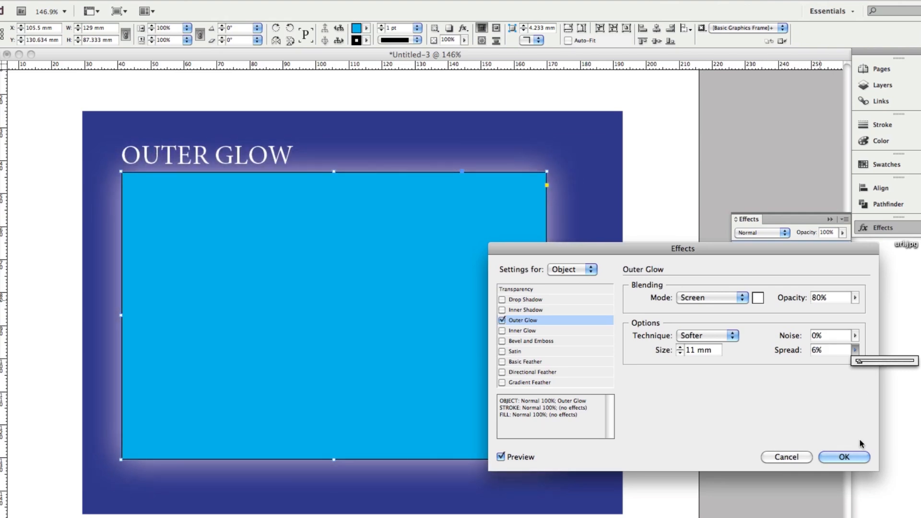
pyautogui.click(845, 458)
pyautogui.click(682, 418)
# - Change the label above the yellow rectangle from "INNER SHADOW" to "INNER GLOW"
pyautogui.press('super+minus')
pyautogui.click(249, 413)
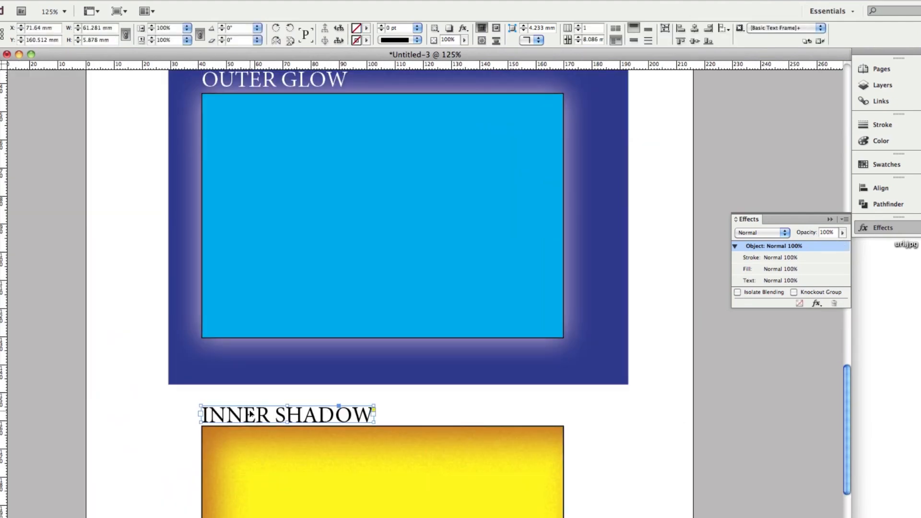
pyautogui.doubleClick(250, 413)
pyautogui.tripleClick(283, 412)
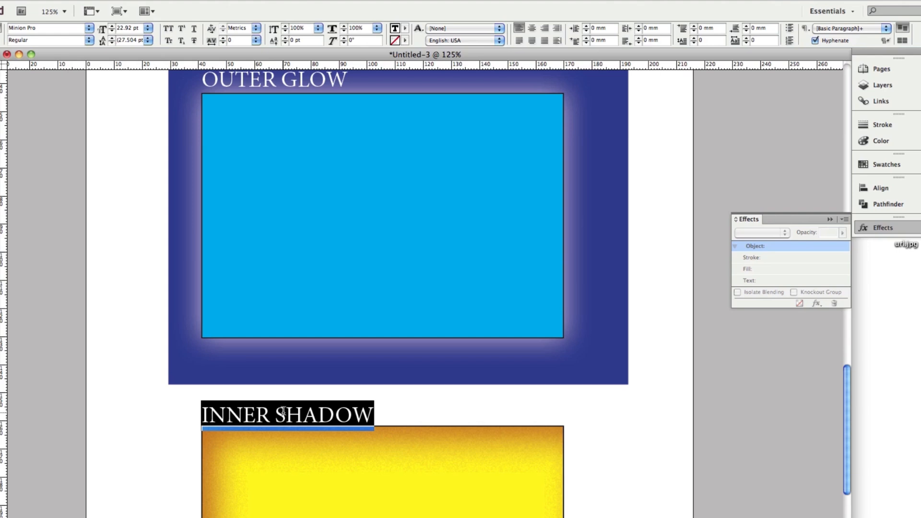
pyautogui.write('IN')
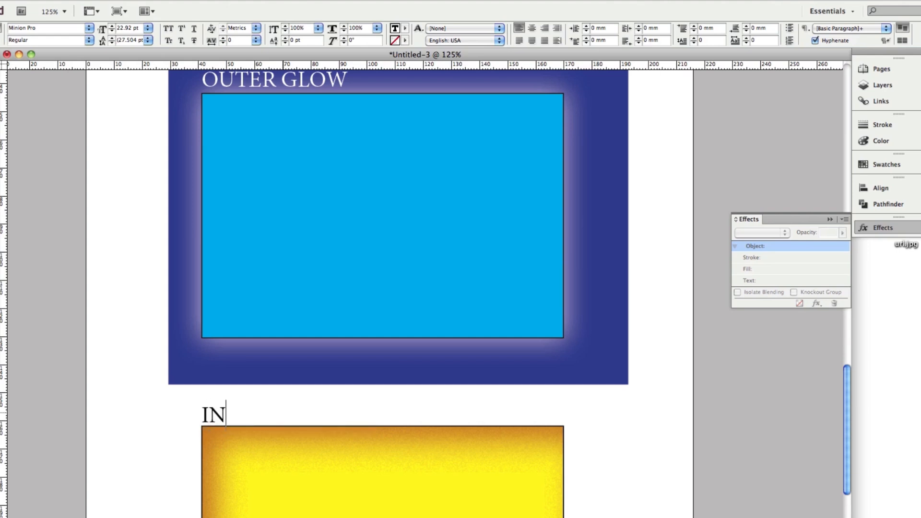
pyautogui.write('NER GLOW')
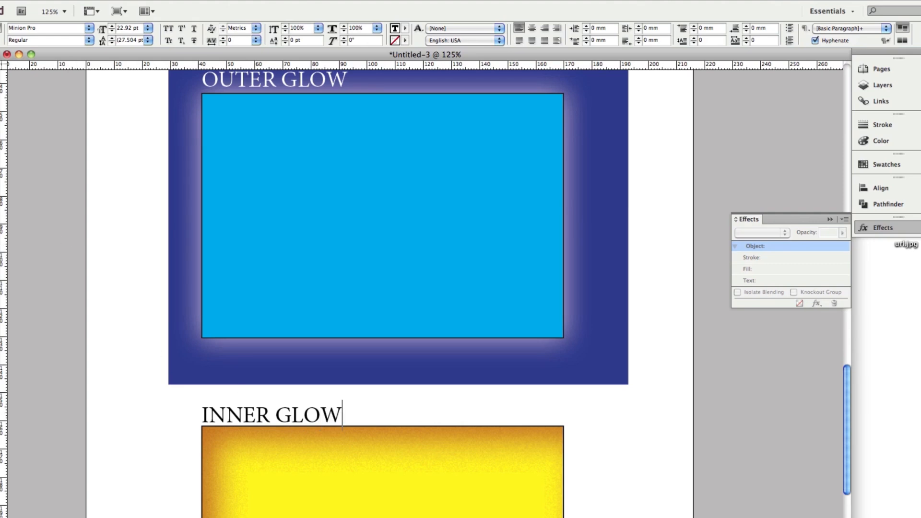
pyautogui.press('Escape')
pyautogui.click(70, 202)
# - Replace the yellow rectangle's inner shadow with an inner glow and apply it
pyautogui.moveTo(112, 290); pyautogui.dragTo(103, 219)
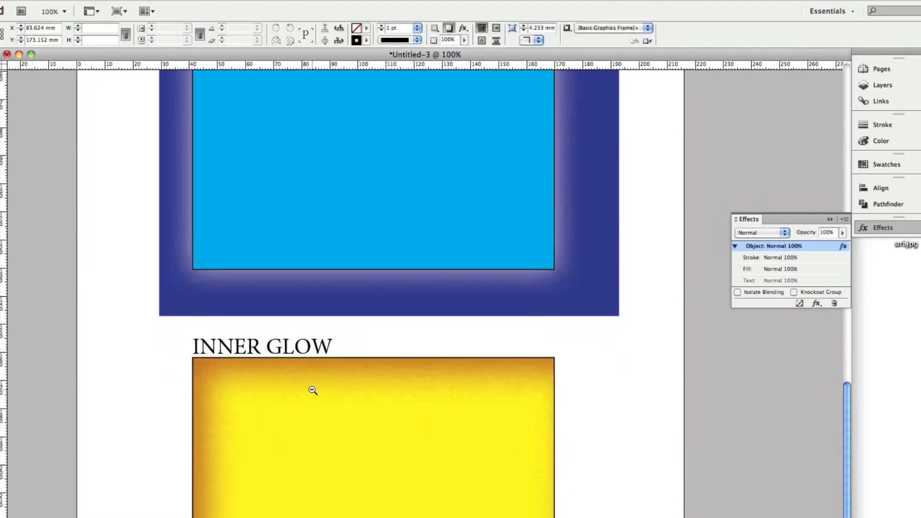
pyautogui.keyDown('alt'); pyautogui.keyDown('super'); pyautogui.click(312, 389); pyautogui.keyUp('super'); pyautogui.keyUp('alt')
pyautogui.moveTo(182, 430); pyautogui.dragTo(74, 470)
pyautogui.click(375, 405)
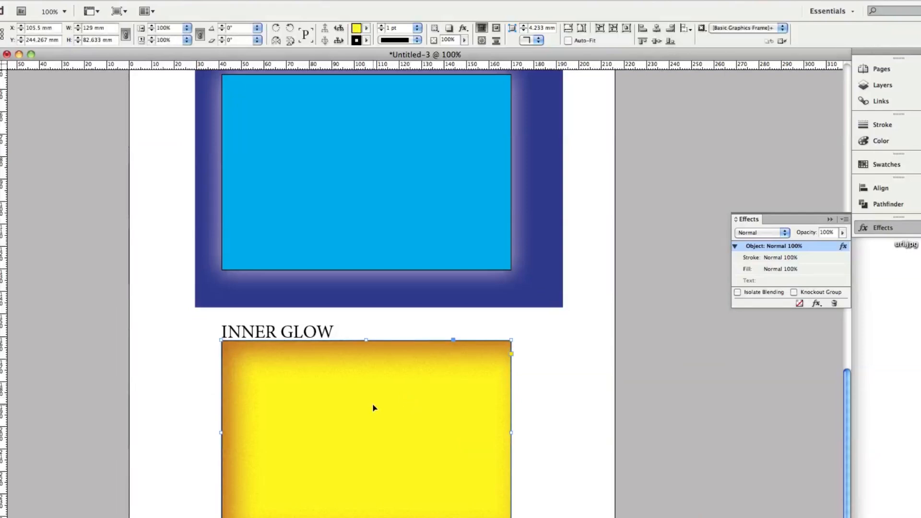
pyautogui.click(816, 303)
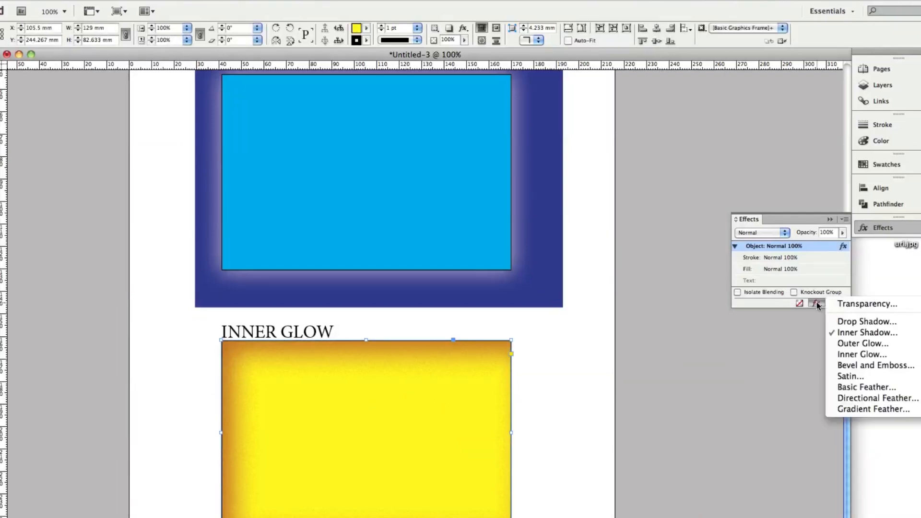
pyautogui.click(851, 337)
pyautogui.click(503, 310)
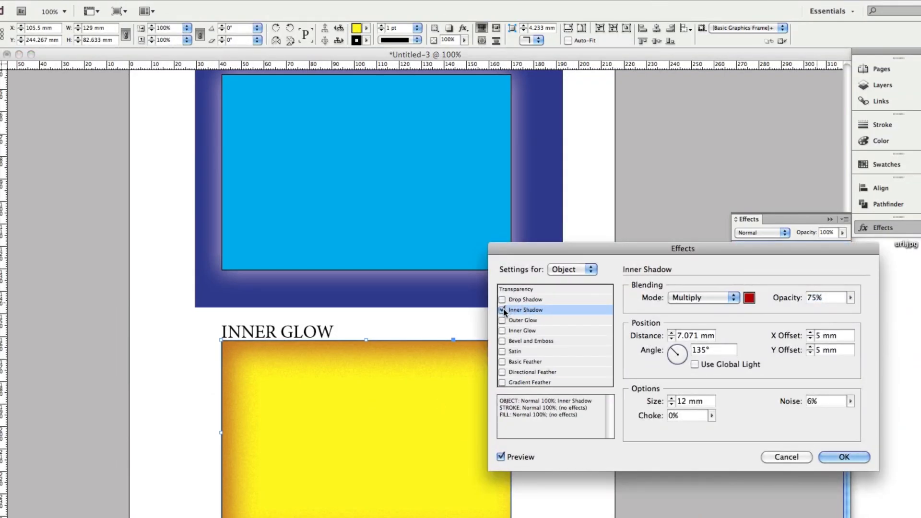
pyautogui.click(519, 330)
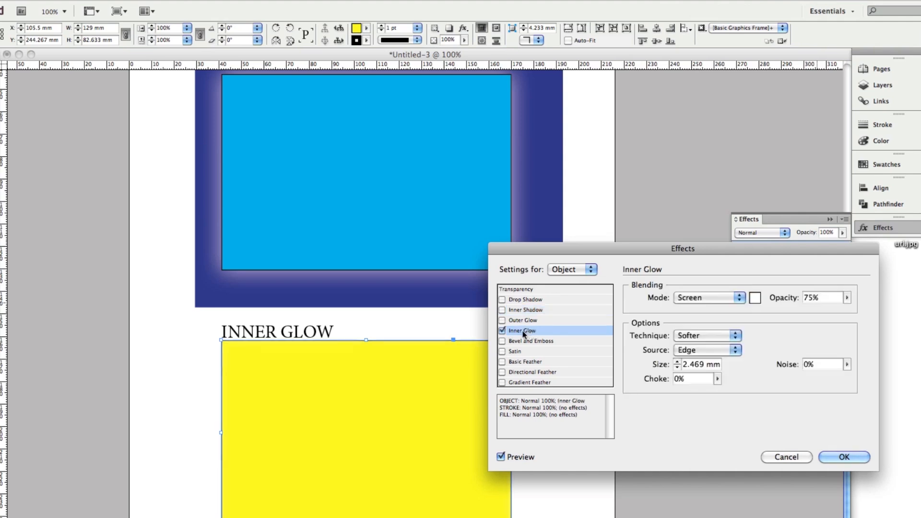
pyautogui.moveTo(532, 254); pyautogui.dragTo(579, 226)
pyautogui.click(885, 429)
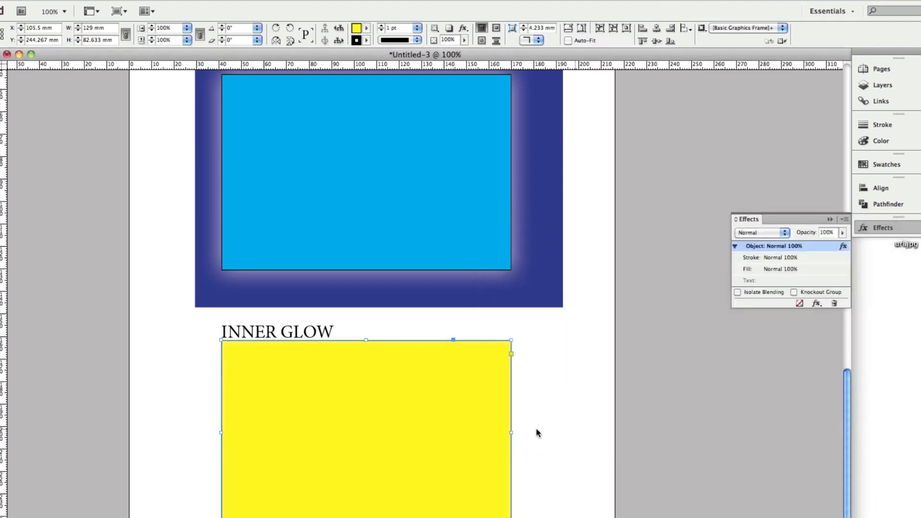
# - Fill the yellow rectangle with the red swatch C=15 M=100 Y=100 K=0 and set its stroke to [None]
pyautogui.click(888, 165)
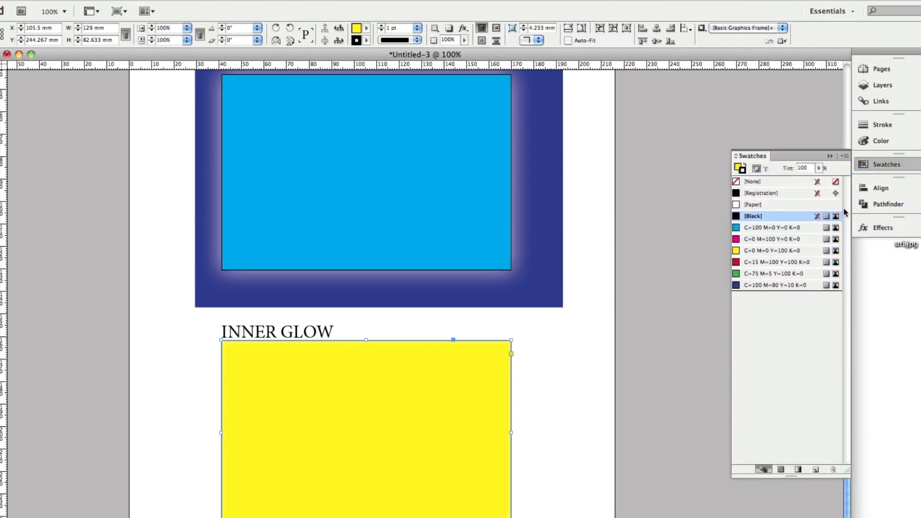
pyautogui.click(765, 262)
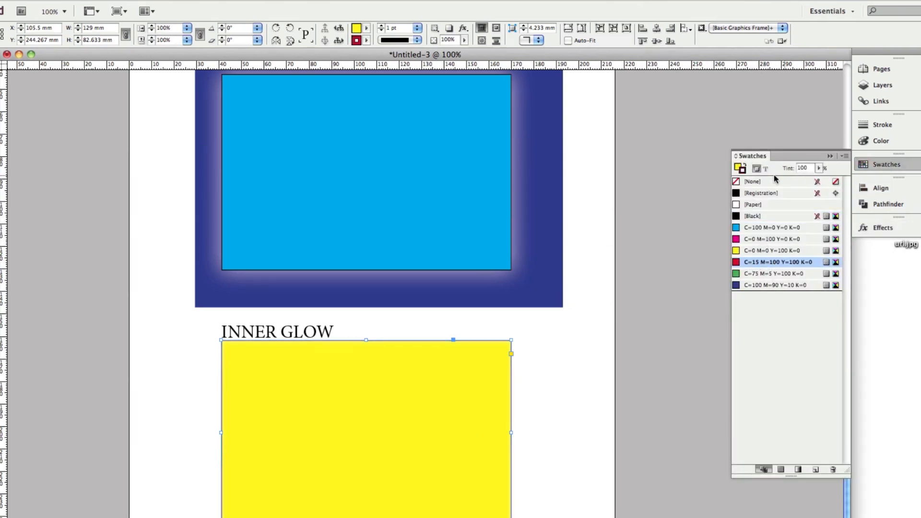
pyautogui.click(746, 167)
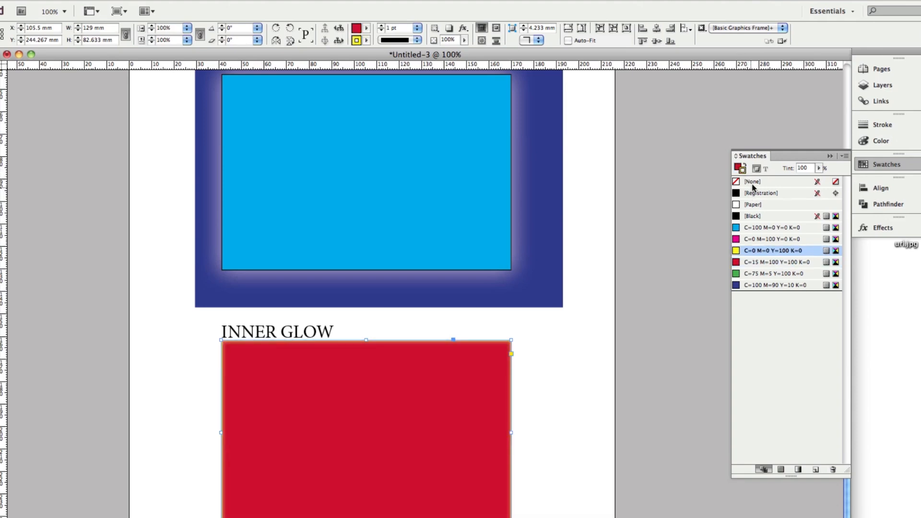
pyautogui.click(752, 182)
pyautogui.click(830, 156)
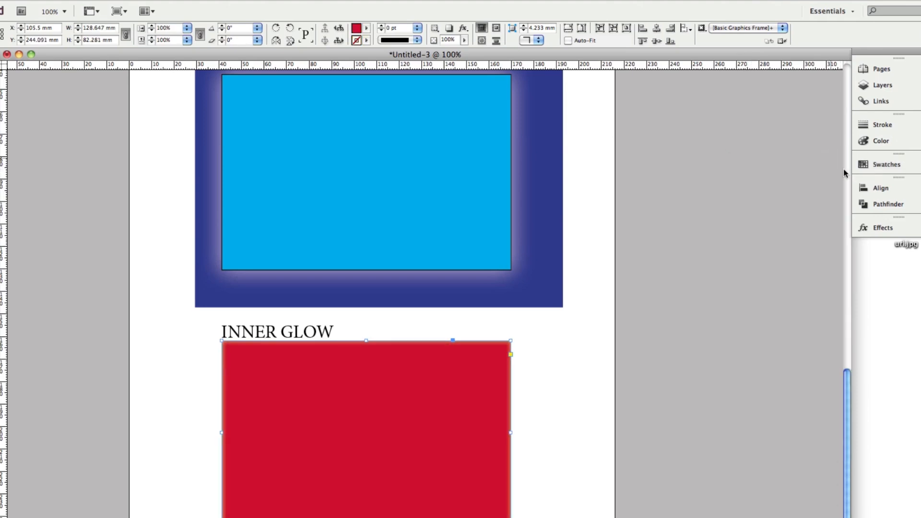
# - Open the red rectangle's inner glow settings and compare the rectangle with the glow off and on
pyautogui.click(881, 226)
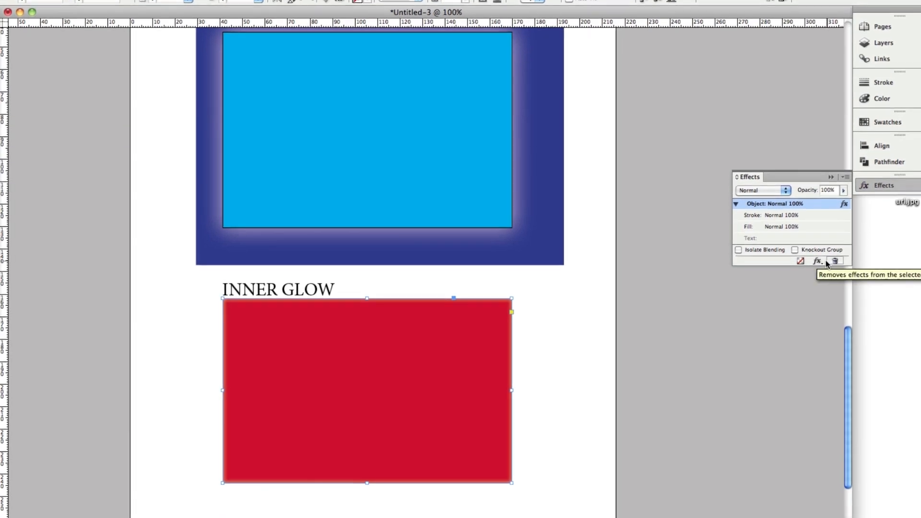
pyautogui.click(816, 304)
pyautogui.click(853, 295)
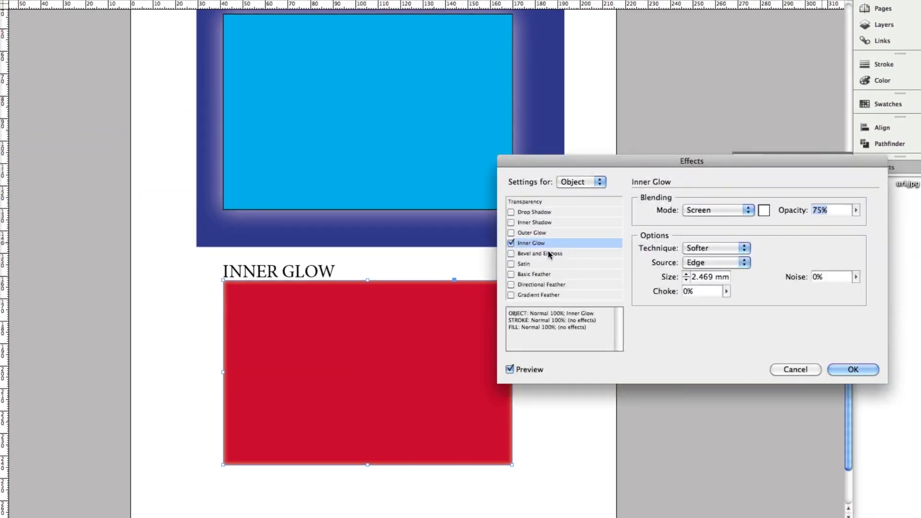
pyautogui.click(510, 242)
pyautogui.click(510, 243)
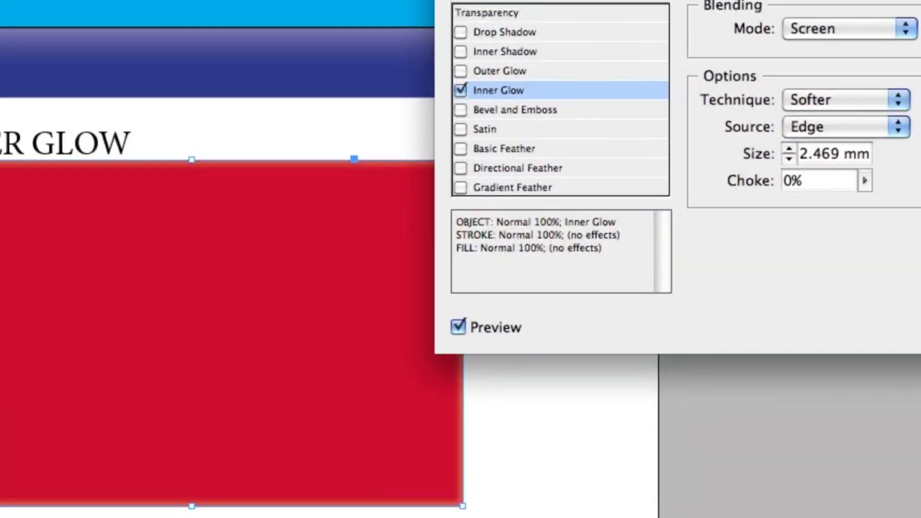
pyautogui.moveTo(586, 0); pyautogui.dragTo(681, 41)
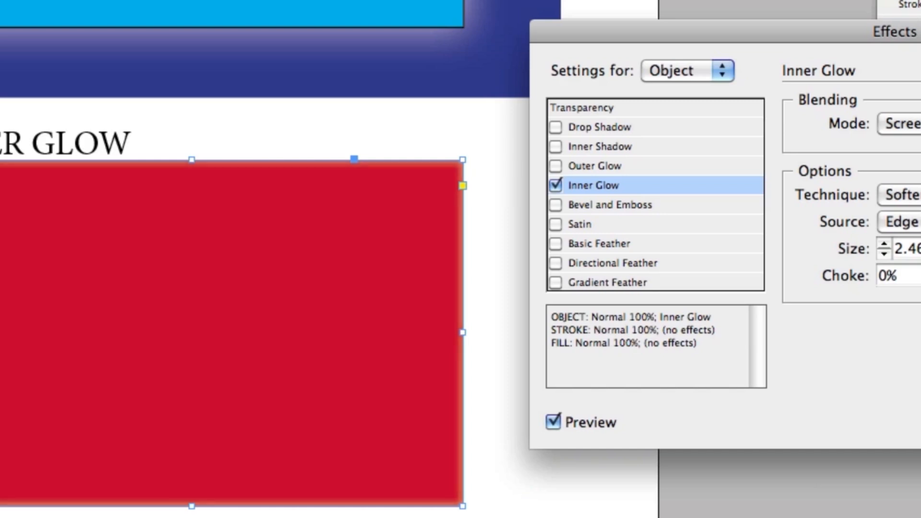
# - Set the technique of the red rectangle's inner glow to Precise
pyautogui.click(892, 195)
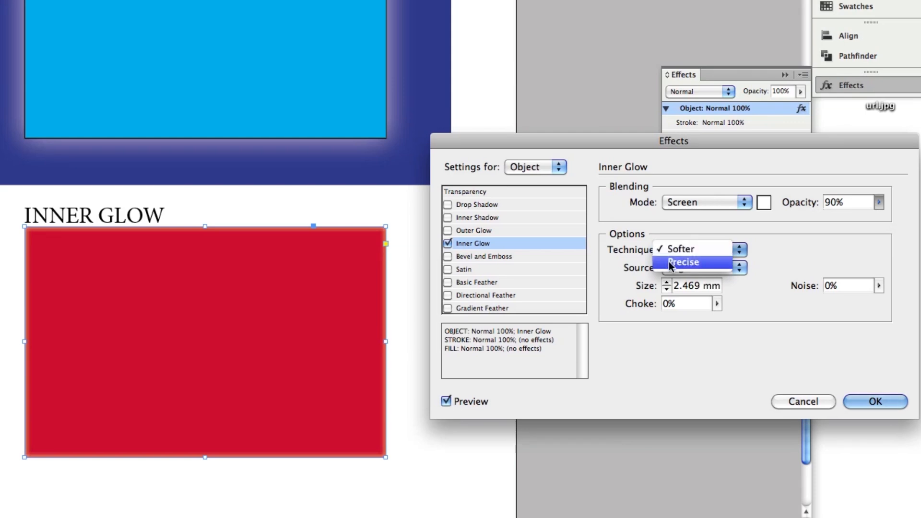
pyautogui.click(670, 262)
pyautogui.click(675, 250)
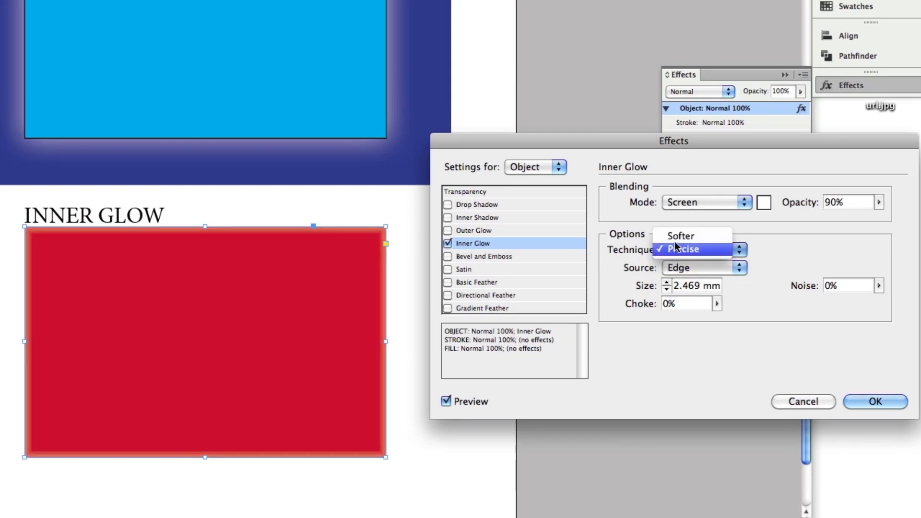
pyautogui.click(676, 250)
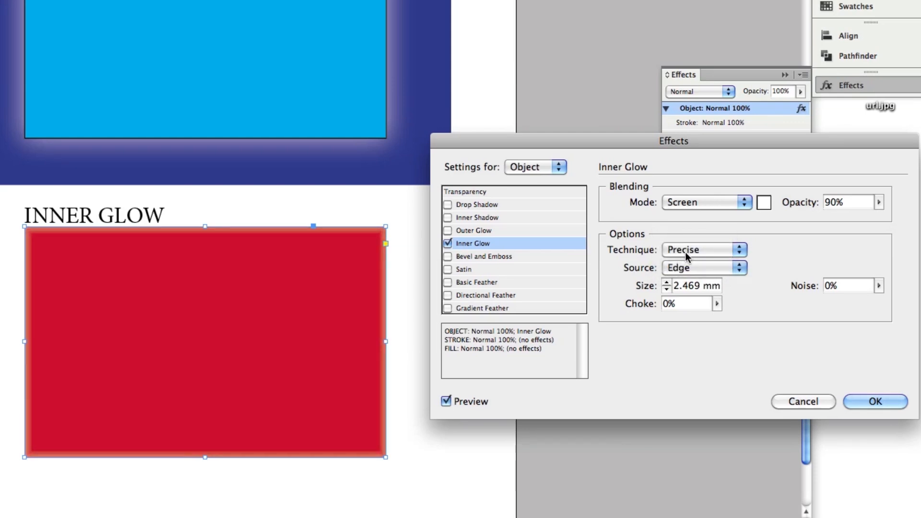
# - Try Center as the source of the red rectangle's inner glow and return it to Edge
pyautogui.click(694, 269)
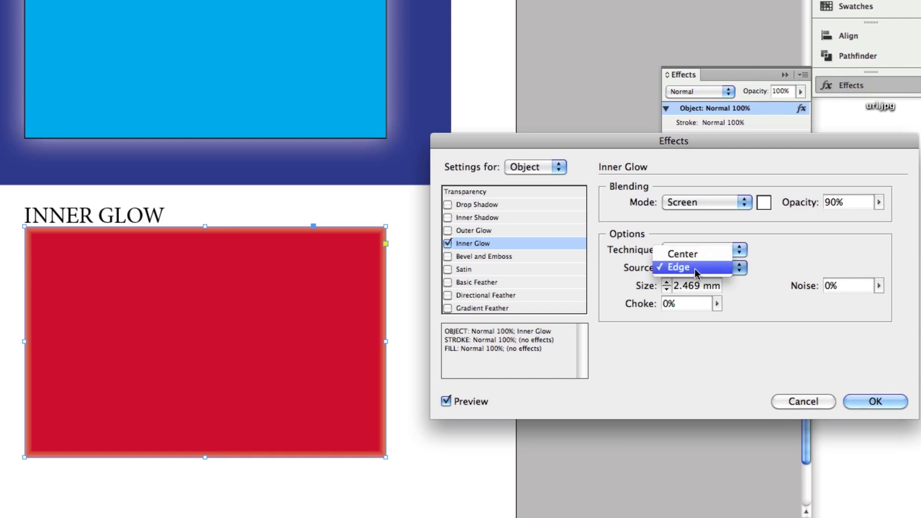
pyautogui.click(695, 256)
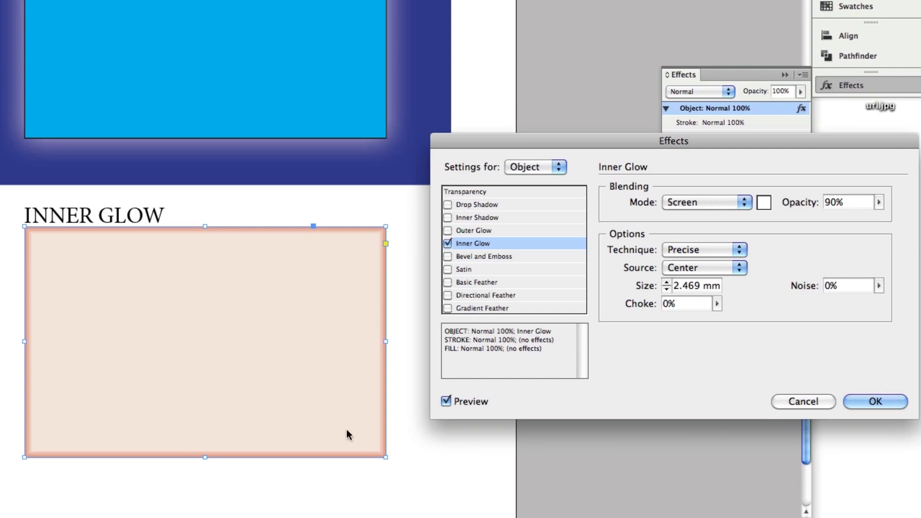
pyautogui.click(671, 275)
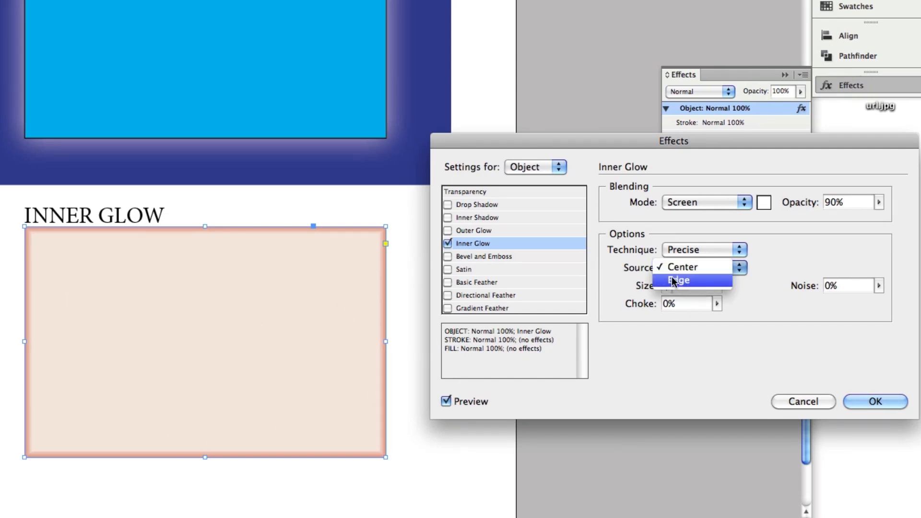
pyautogui.click(674, 282)
# - Increase the size of the red rectangle's inner glow to 7 mm
pyautogui.click(666, 282)
pyautogui.click(666, 283)
pyautogui.click(666, 282)
pyautogui.click(665, 283)
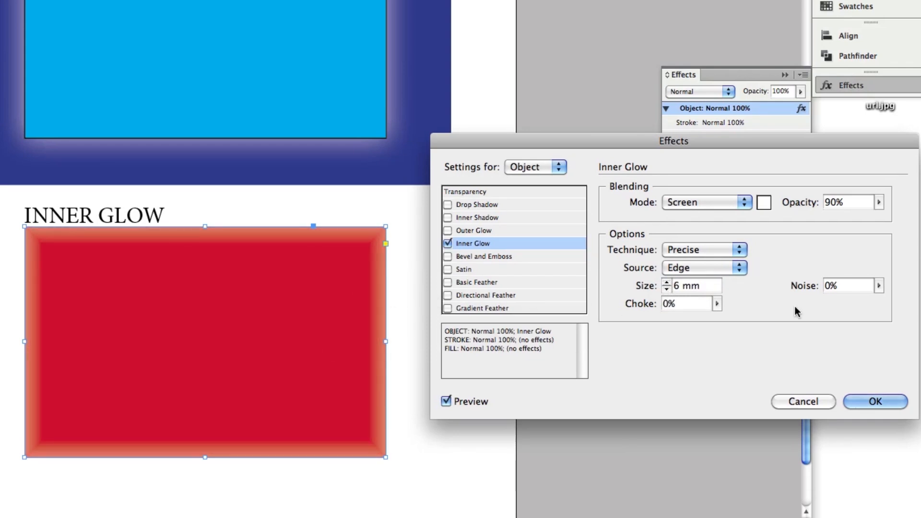
pyautogui.click(665, 282)
# - Set the inner glow's choke to 31% and noise to 3%, and apply the effect
pyautogui.click(717, 303)
pyautogui.moveTo(751, 321)
pyautogui.mouseDown()
pyautogui.moveTo(822, 322)
pyautogui.moveTo(718, 321)
pyautogui.moveTo(734, 320)
pyautogui.mouseUp()
pyautogui.click(879, 285)
pyautogui.moveTo(854, 304)
pyautogui.mouseDown()
pyautogui.moveTo(878, 302)
pyautogui.moveTo(835, 303)
pyautogui.moveTo(854, 300)
pyautogui.mouseUp()
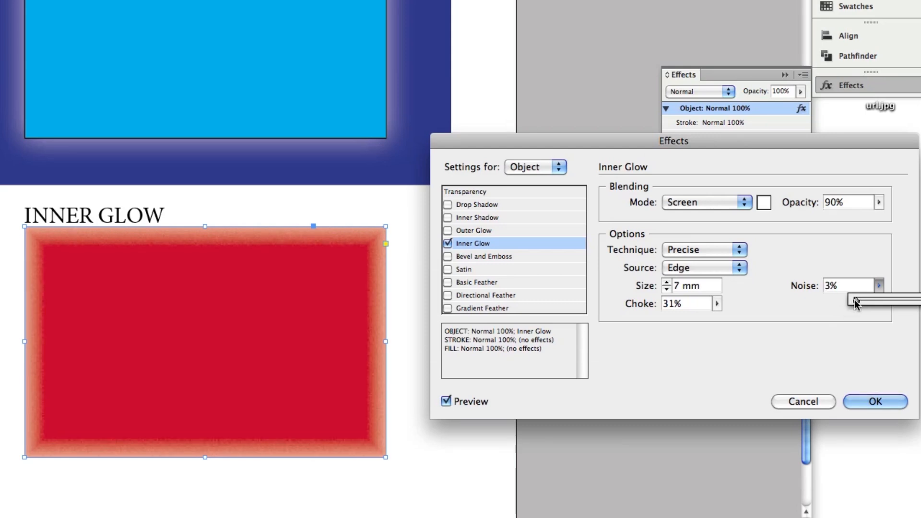
pyautogui.click(878, 401)
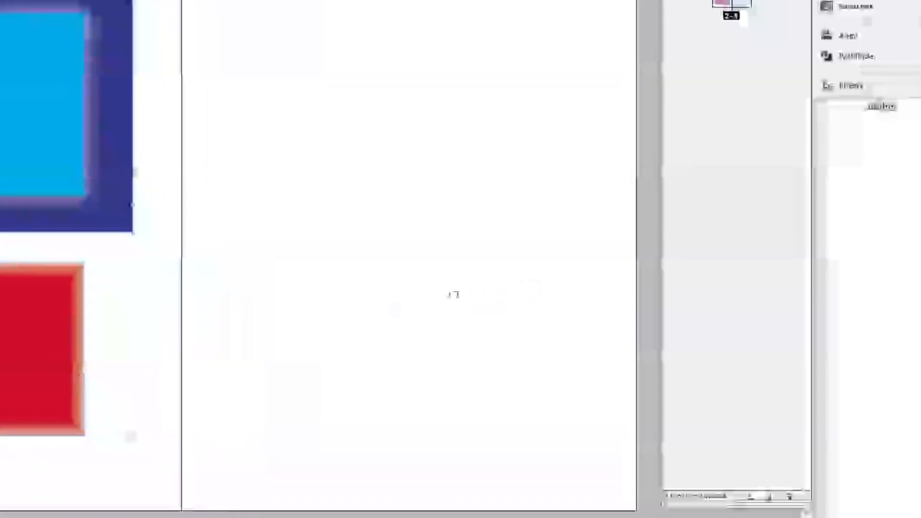
# - Duplicate the outer glow and inner glow examples with their labels onto the facing page
pyautogui.hscroll(1, 454, 295)
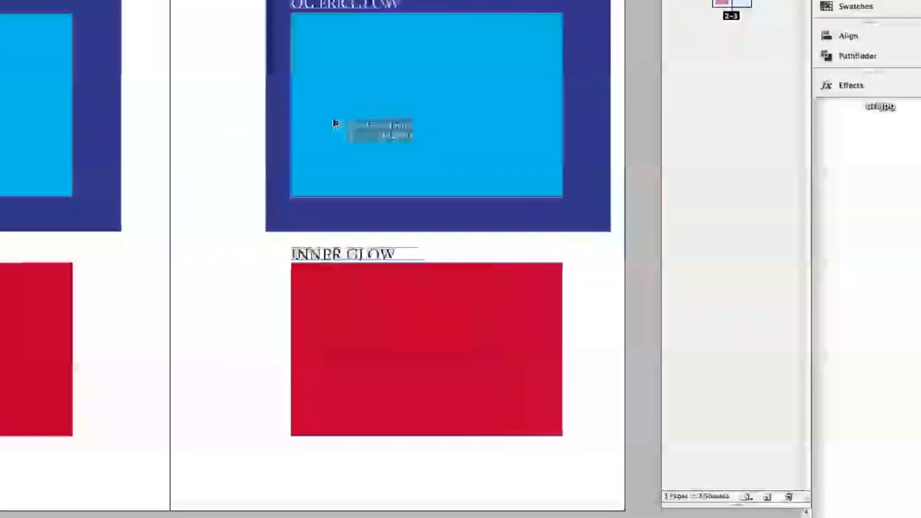
pyautogui.moveTo(336, 124); pyautogui.dragTo(312, 124)
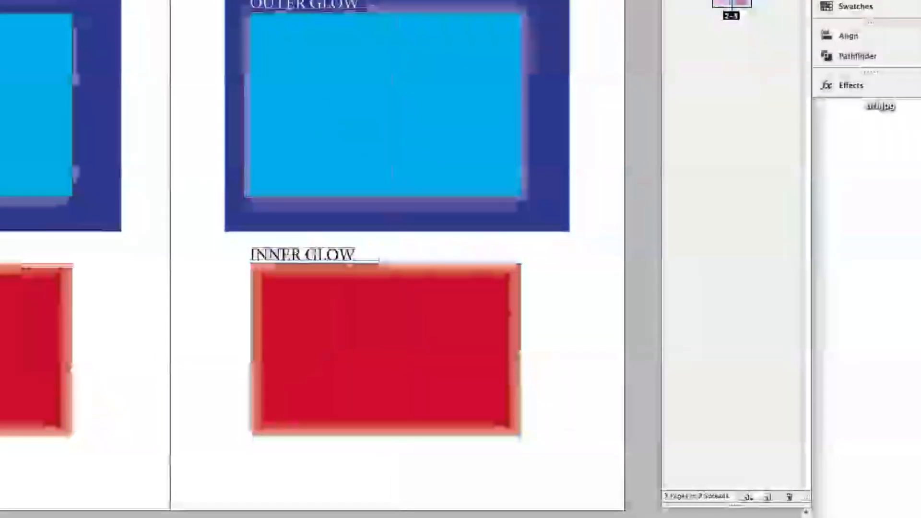
pyautogui.hscroll(5, 316, 259)
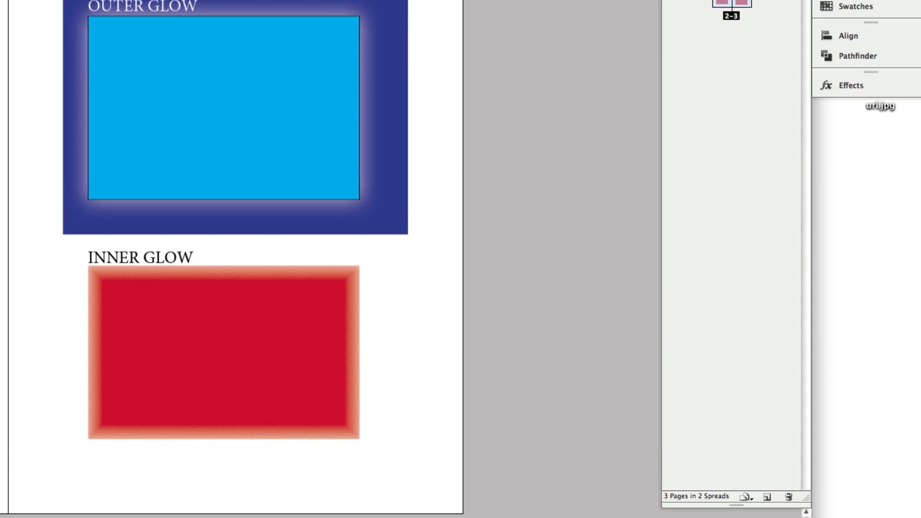
# - Delete the dark blue background behind the copied cyan rectangle and change that rectangle's label to "BEVEL AND EMBOSS"
pyautogui.click(386, 144)
pyautogui.press('Delete')
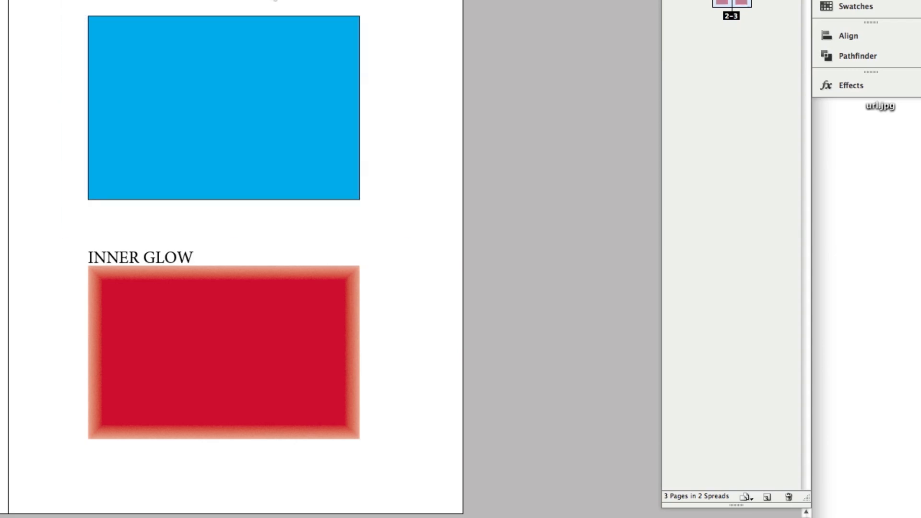
pyautogui.click(150, 5)
pyautogui.doubleClick(150, 6)
pyautogui.press('super+a')
# - Add a Bevel and Emboss effect to the copied cyan rectangle and turn off its outer glow
pyautogui.click(837, 3)
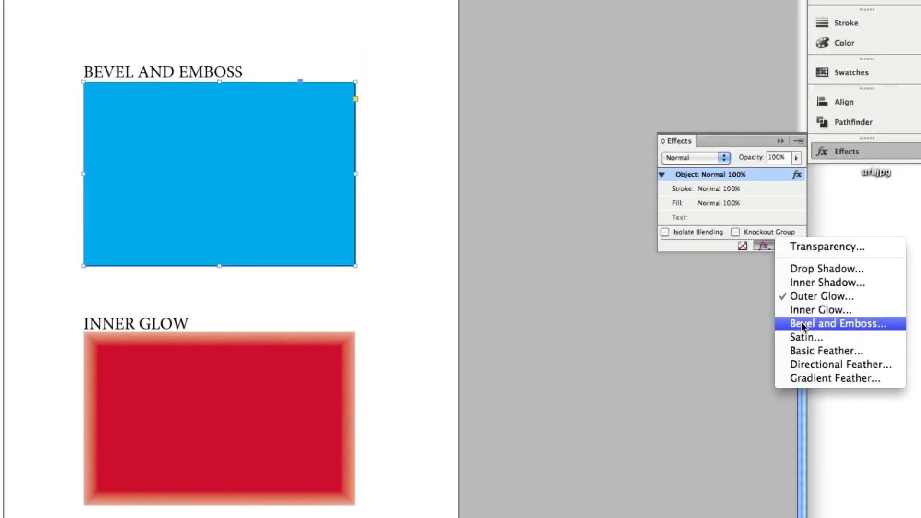
pyautogui.click(801, 324)
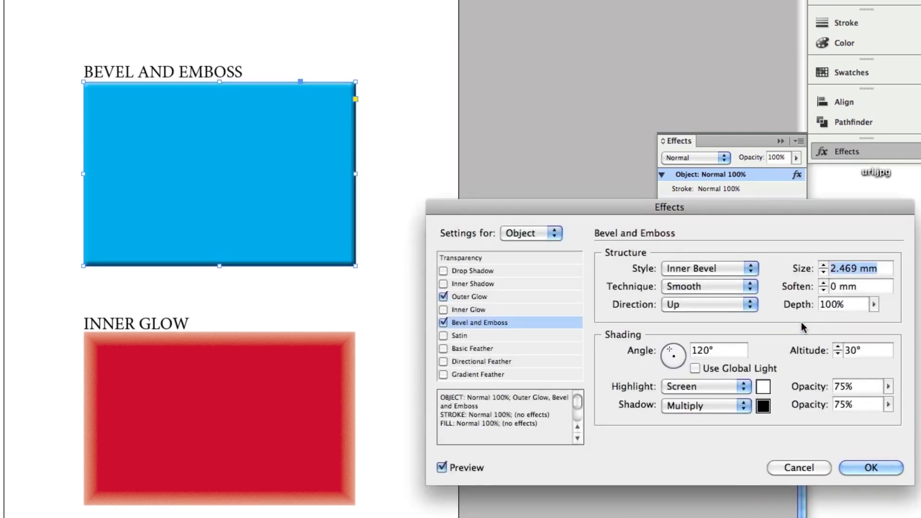
pyautogui.moveTo(544, 208); pyautogui.dragTo(375, 168)
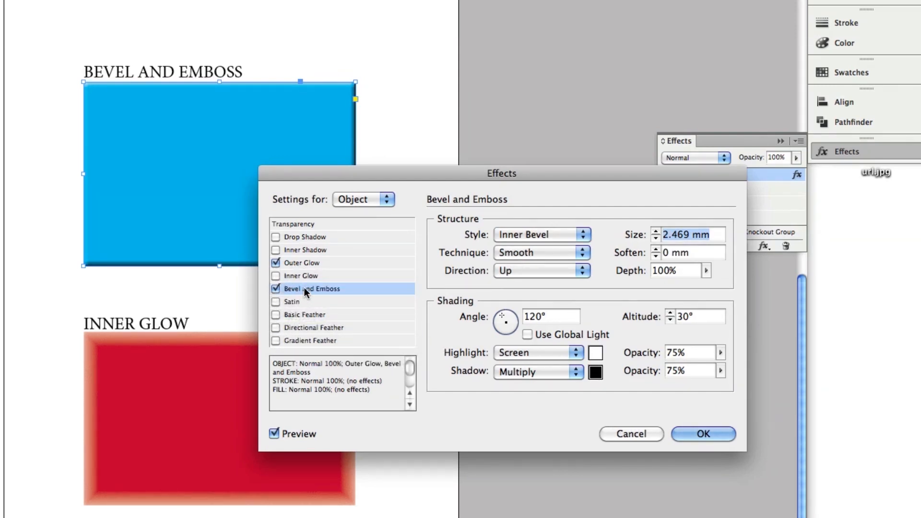
pyautogui.click(276, 262)
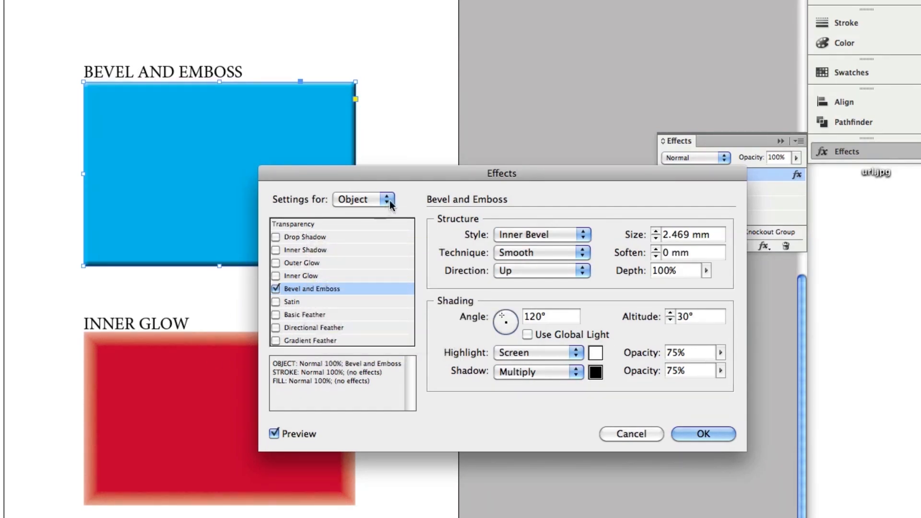
pyautogui.click(350, 199)
pyautogui.click(349, 198)
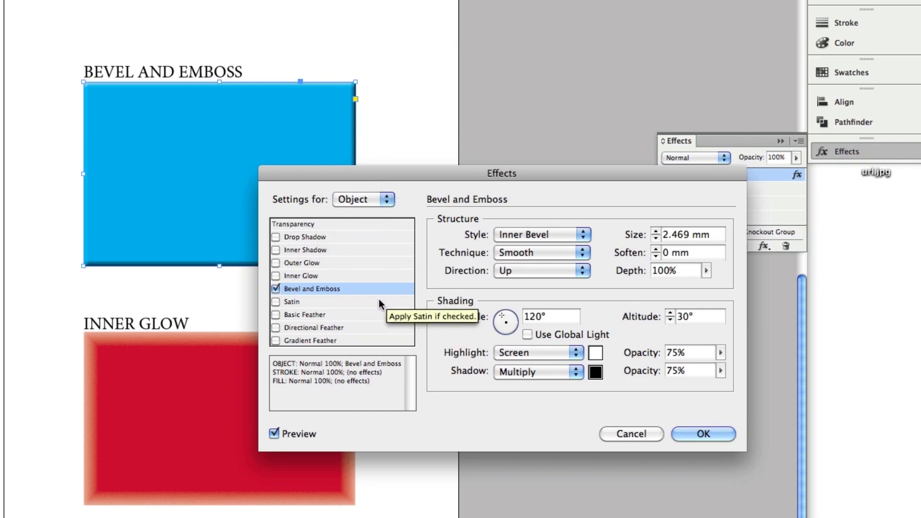
# - Compare the bevel's Down and Up directions on the cyan rectangle, leaving the direction at Up
pyautogui.moveTo(412, 171); pyautogui.dragTo(226, 301)
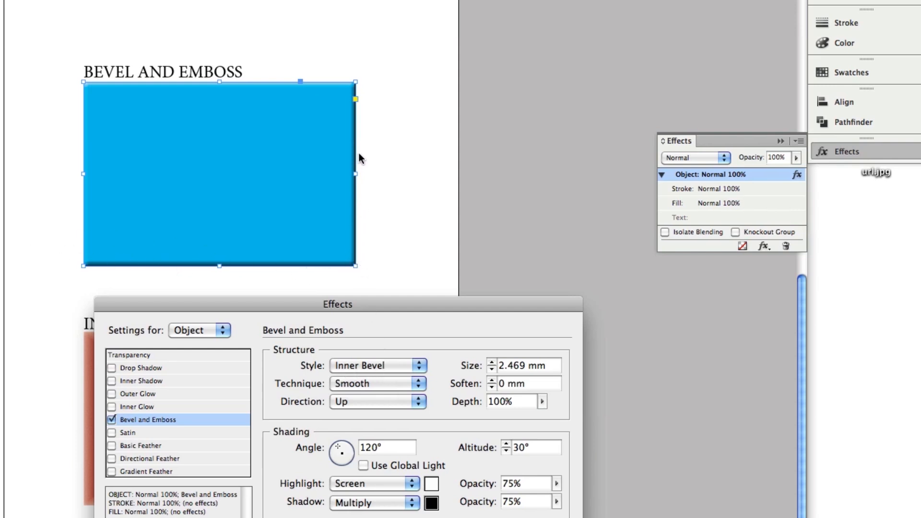
pyautogui.click(372, 402)
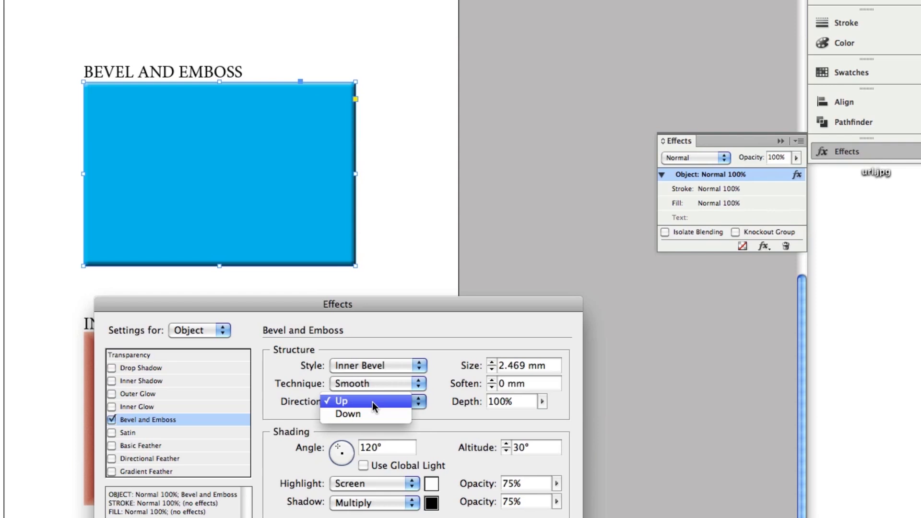
pyautogui.click(362, 414)
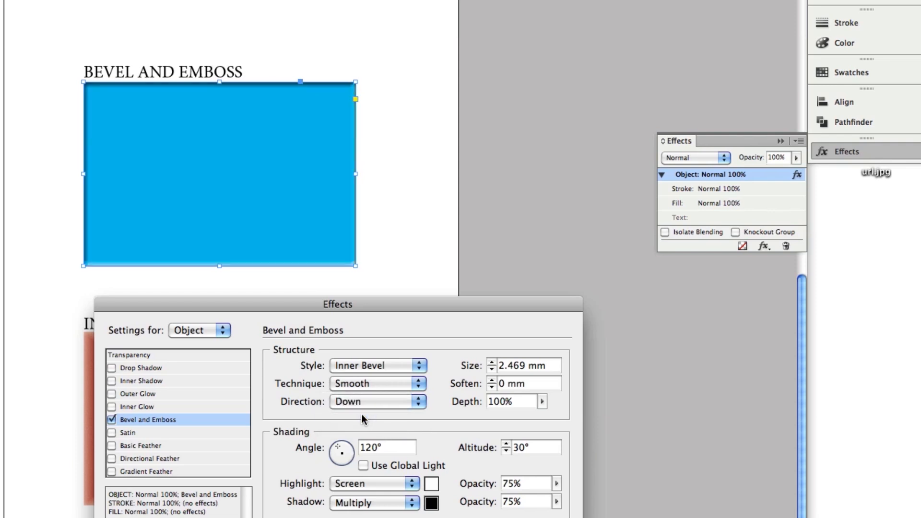
pyautogui.click(361, 403)
pyautogui.click(361, 390)
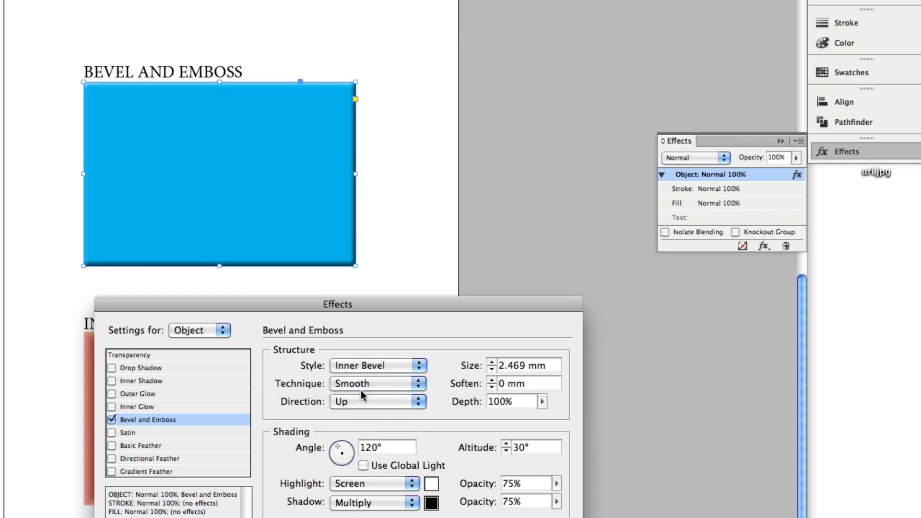
pyautogui.click(358, 398)
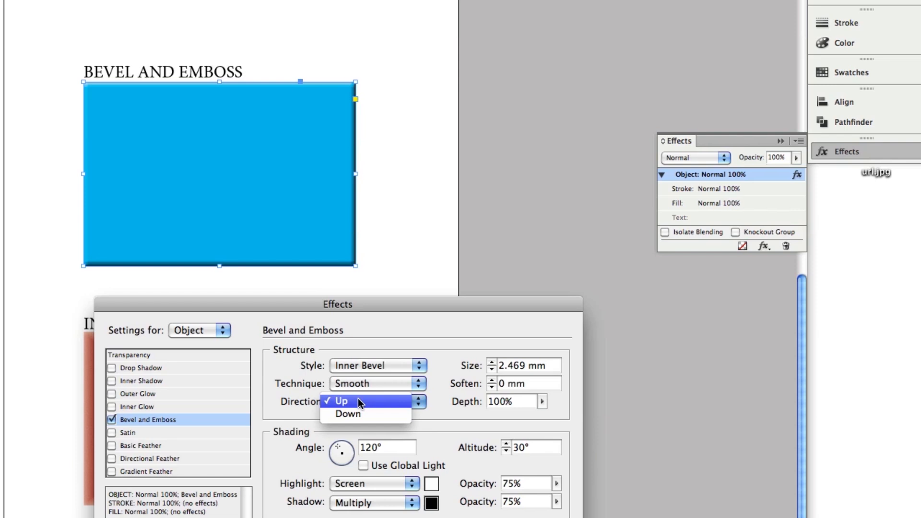
pyautogui.click(358, 413)
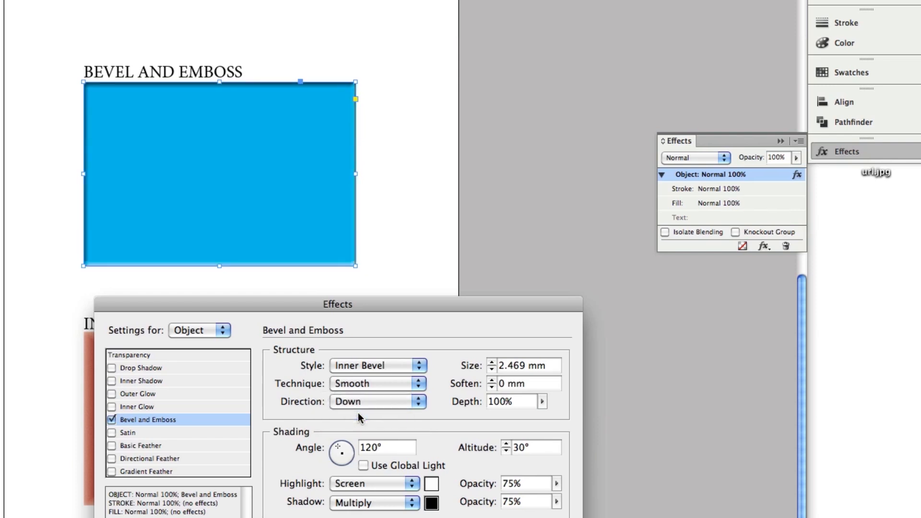
pyautogui.click(359, 400)
pyautogui.click(358, 389)
# - Set the cyan rectangle's bevel size to 9 mm and its soften value to 1 mm
pyautogui.click(491, 362)
pyautogui.click(491, 362)
pyautogui.click(491, 362)
pyautogui.click(491, 362)
pyautogui.click(491, 362)
pyautogui.click(491, 362)
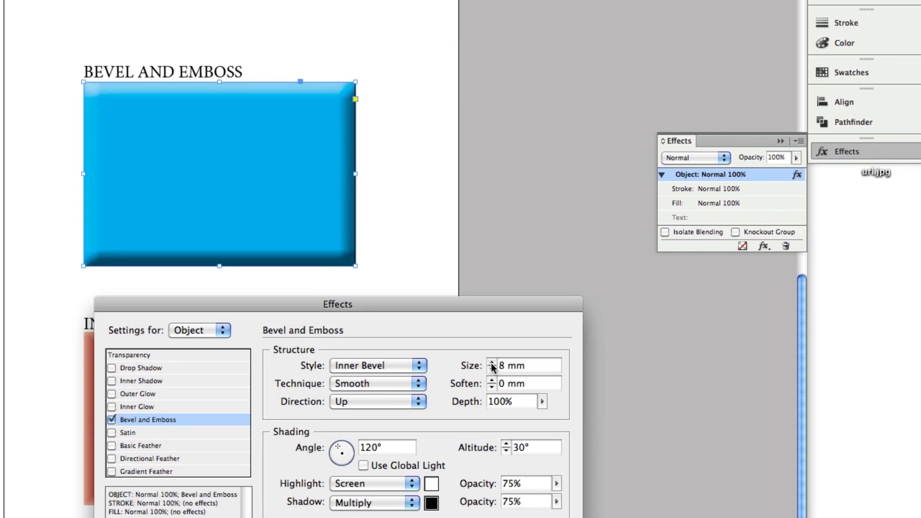
pyautogui.click(491, 362)
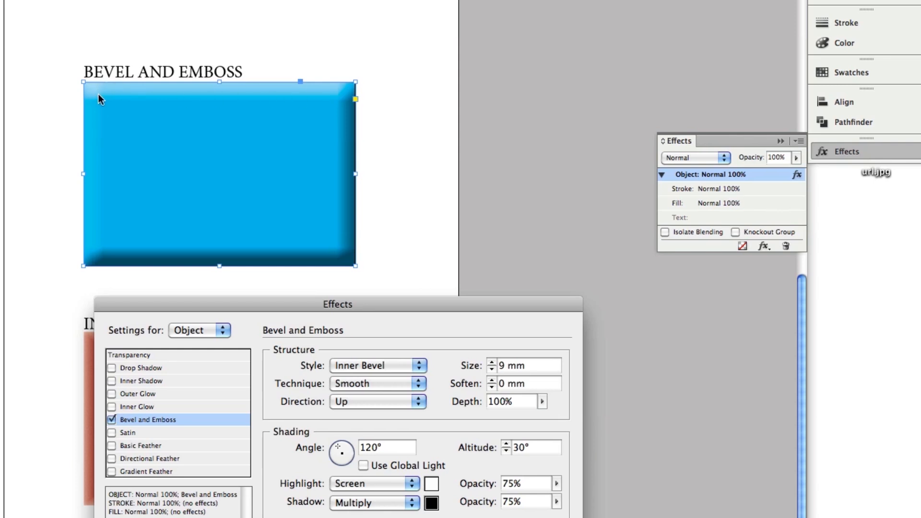
pyautogui.click(492, 381)
# - Try the Outer Bevel style on the cyan rectangle and return it to Inner Bevel
pyautogui.click(355, 366)
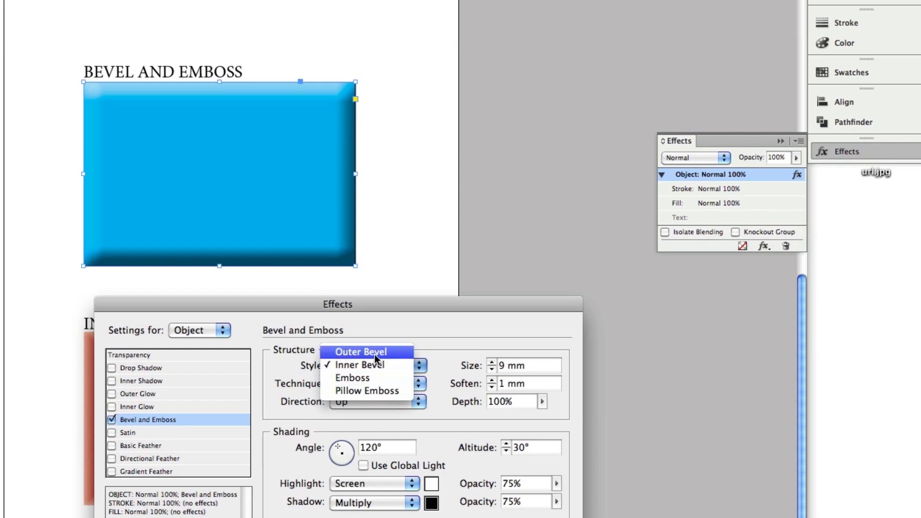
pyautogui.click(375, 354)
pyautogui.click(363, 366)
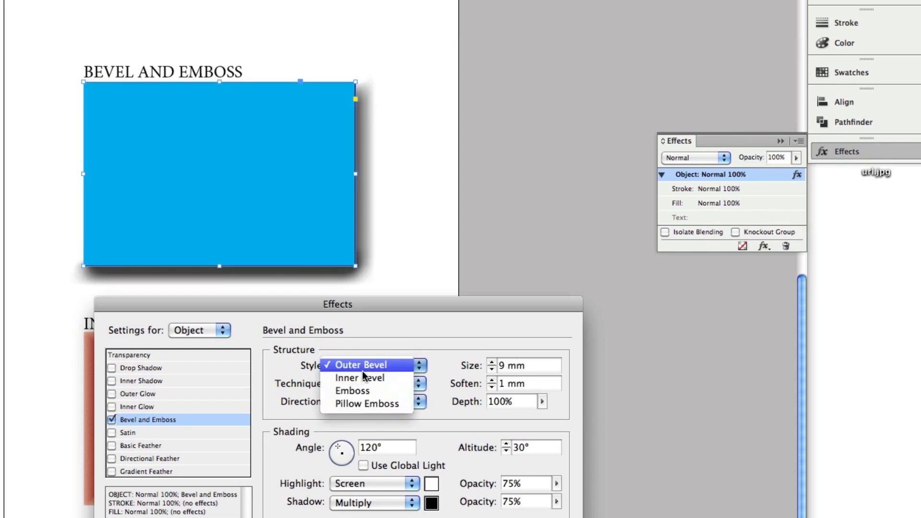
pyautogui.click(358, 377)
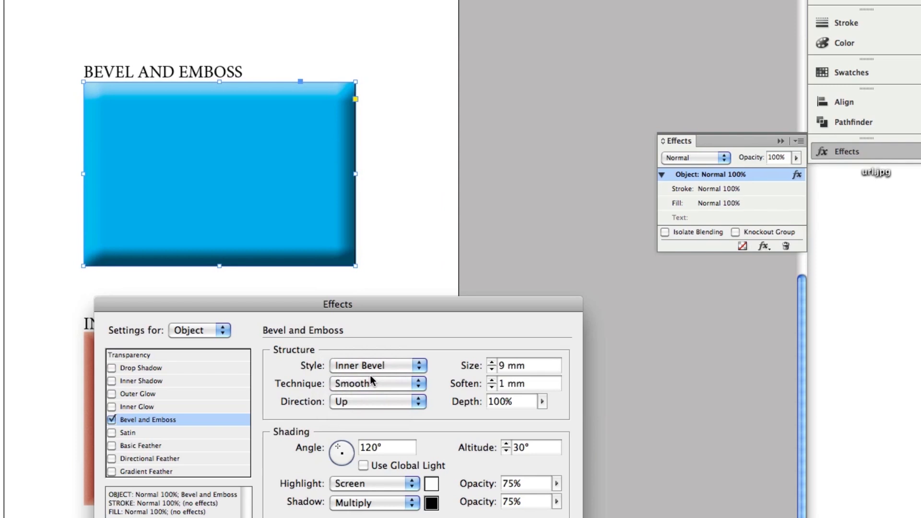
# - Try the Emboss and Pillow Emboss styles on the cyan rectangle and return it to Inner Bevel
pyautogui.click(373, 366)
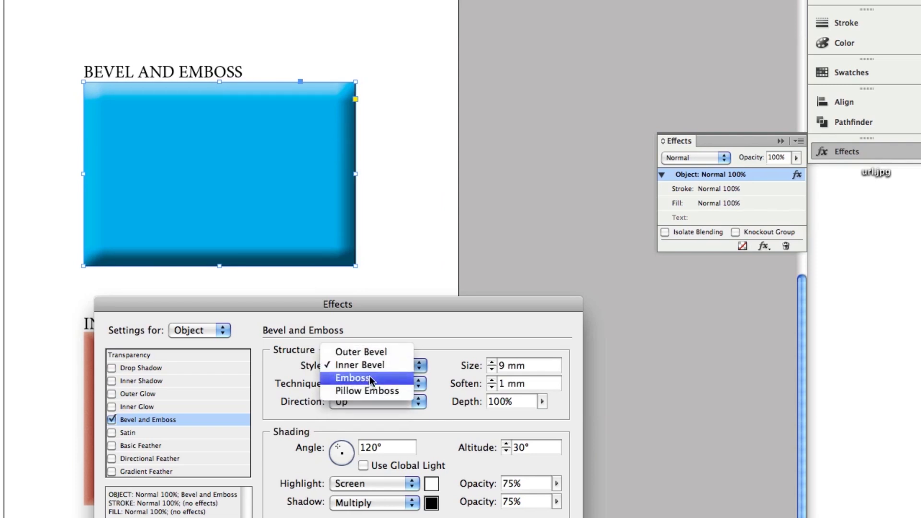
pyautogui.click(369, 377)
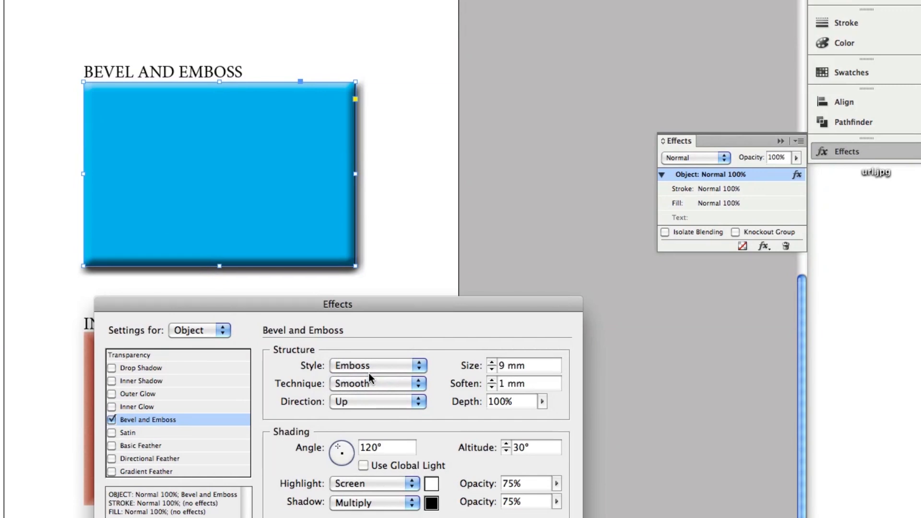
pyautogui.click(360, 364)
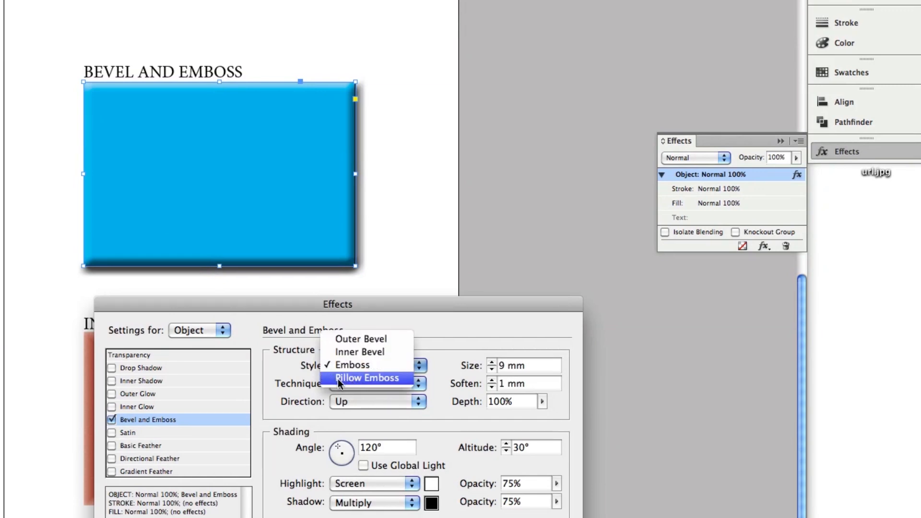
pyautogui.click(360, 378)
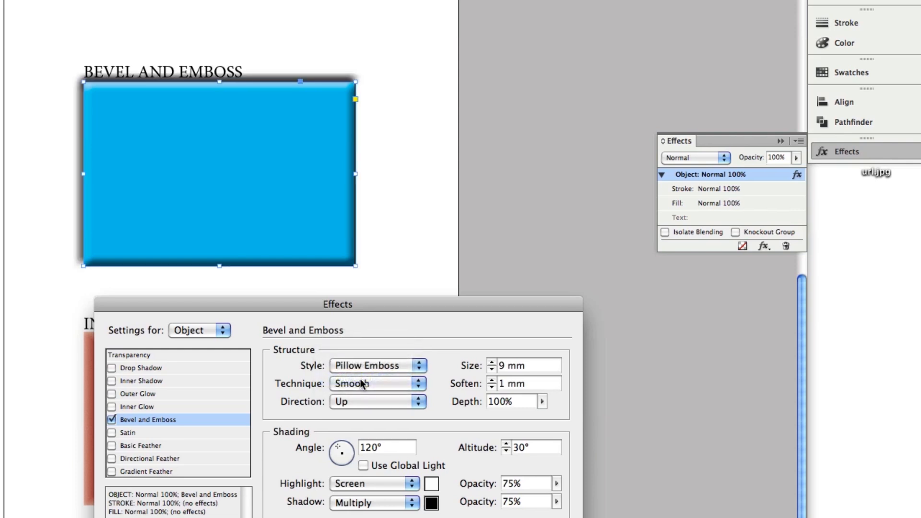
pyautogui.click(361, 379)
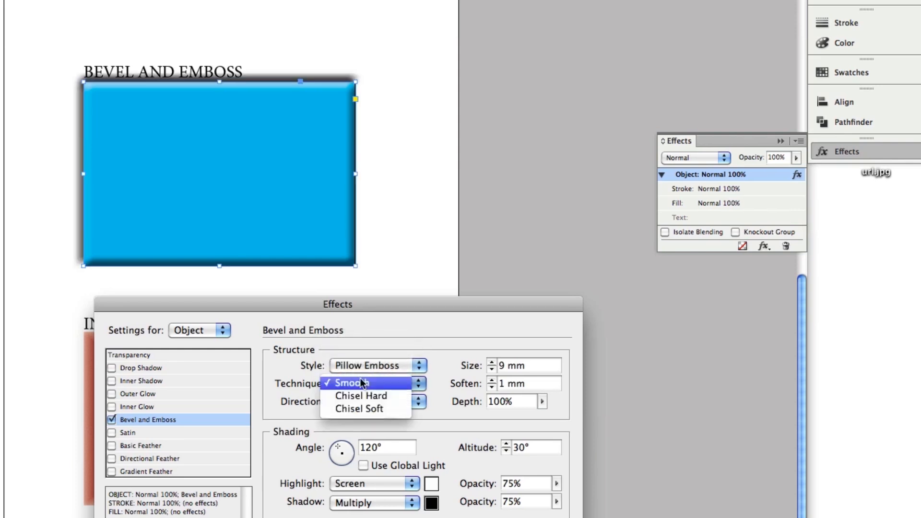
pyautogui.click(360, 378)
pyautogui.click(361, 364)
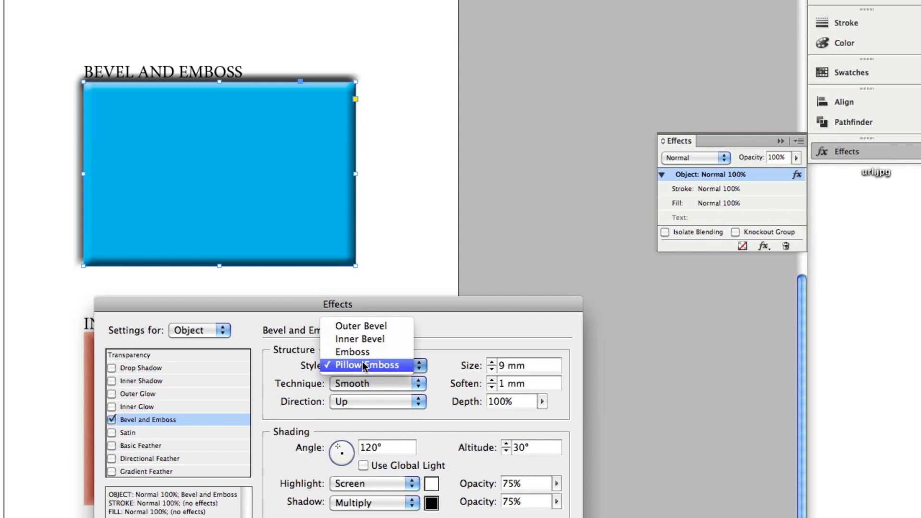
pyautogui.click(362, 340)
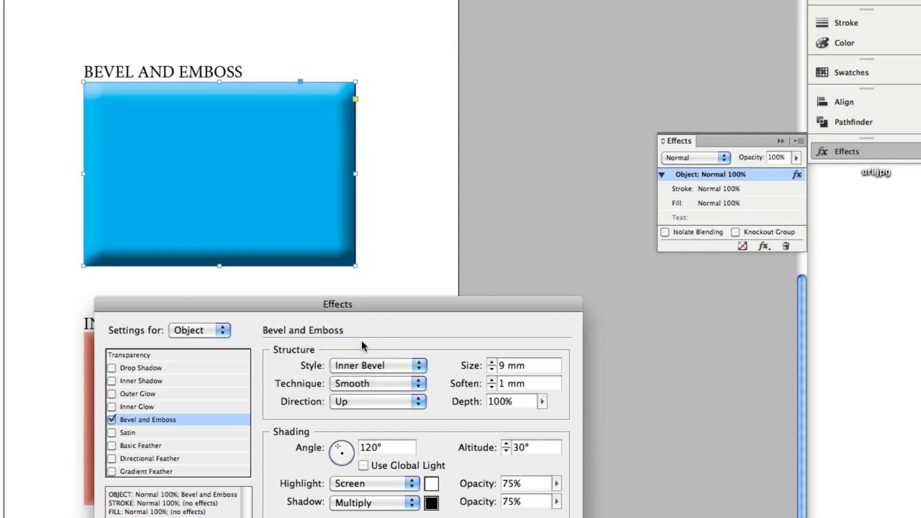
# - Try the Chisel Hard and Chisel Soft techniques on the cyan rectangle's bevel and set its size to 6 mm
pyautogui.click(360, 383)
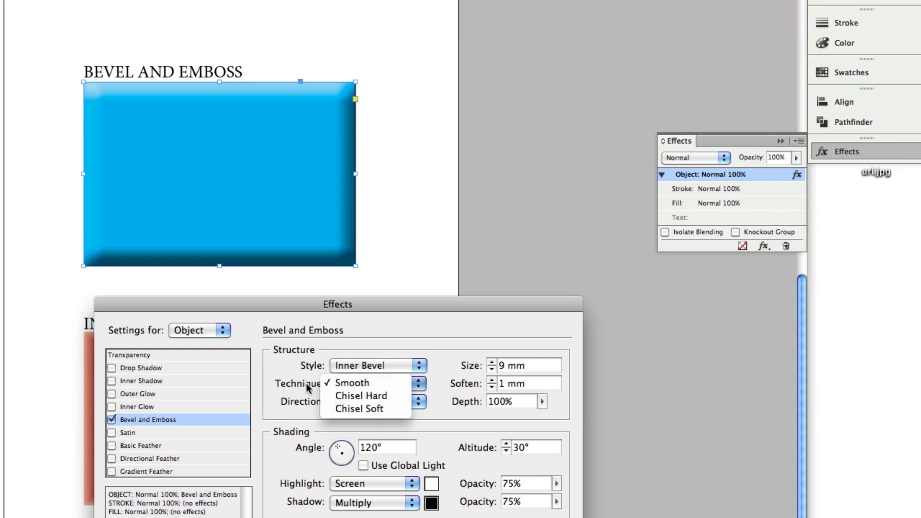
pyautogui.click(356, 383)
pyautogui.click(356, 383)
pyautogui.click(356, 397)
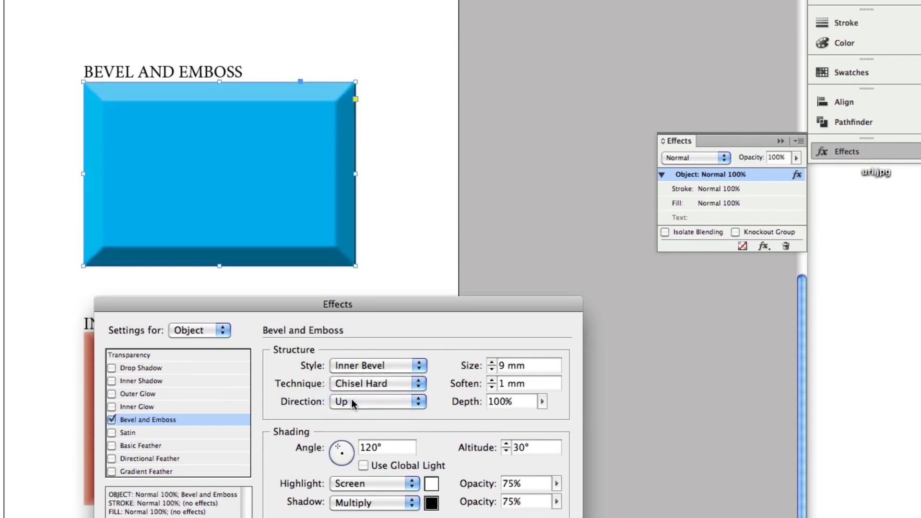
pyautogui.click(369, 387)
pyautogui.click(357, 392)
pyautogui.click(359, 384)
pyautogui.click(356, 383)
pyautogui.click(356, 380)
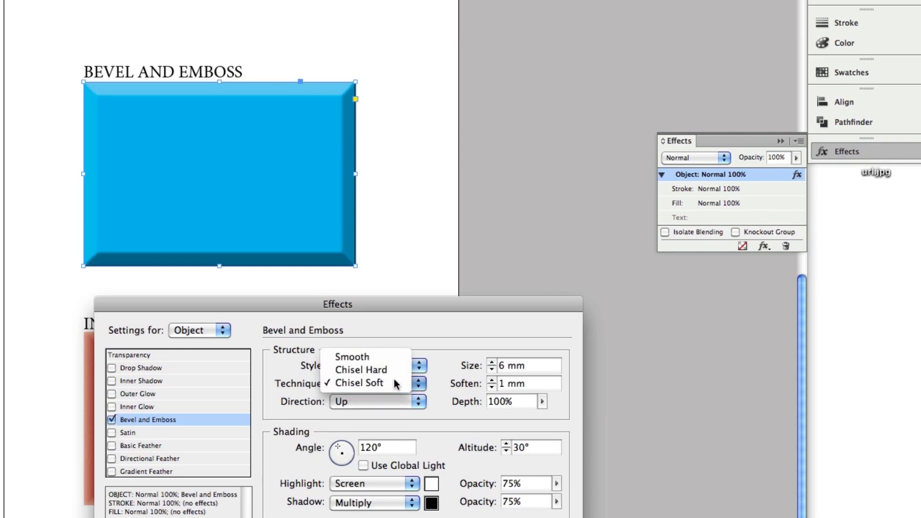
# - Compare the Chisel Soft and Smooth bevel techniques on the cyan rectangle and settle on Chisel Hard
pyautogui.click(360, 370)
pyautogui.click(366, 384)
pyautogui.click(358, 400)
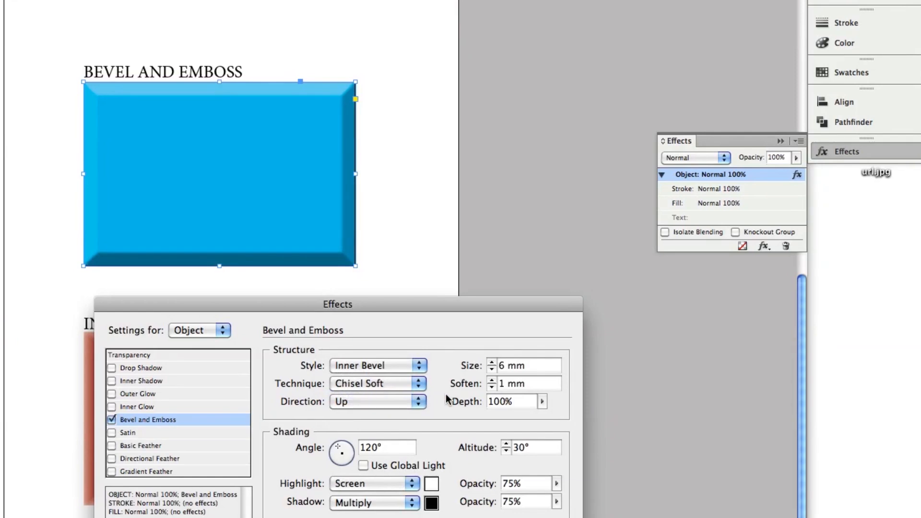
pyautogui.click(365, 384)
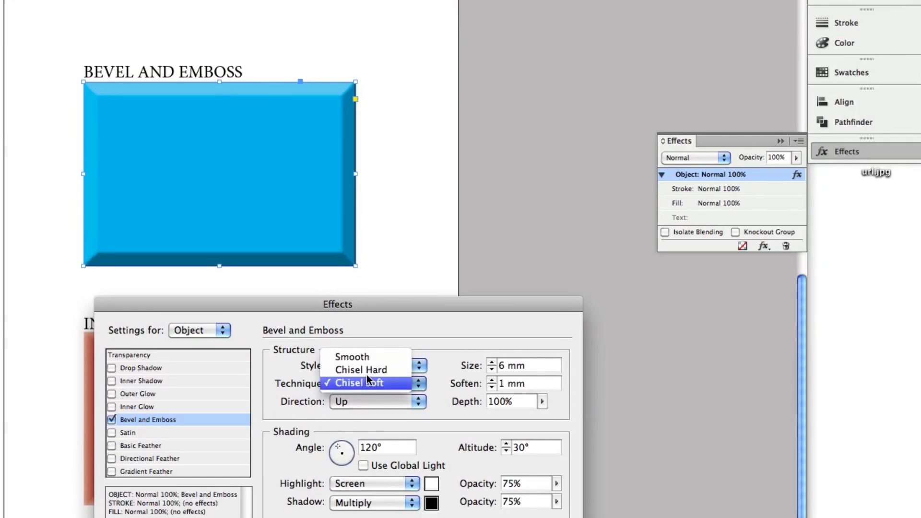
pyautogui.click(368, 358)
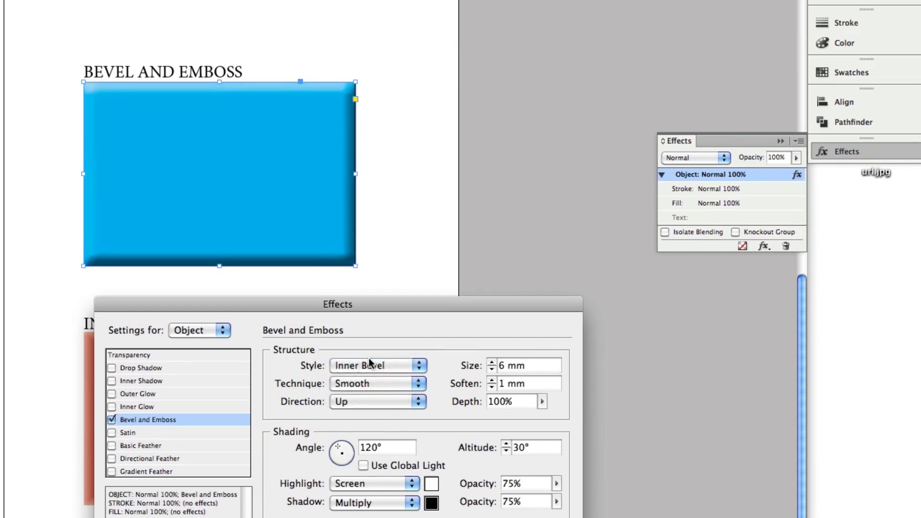
pyautogui.click(364, 385)
pyautogui.click(361, 398)
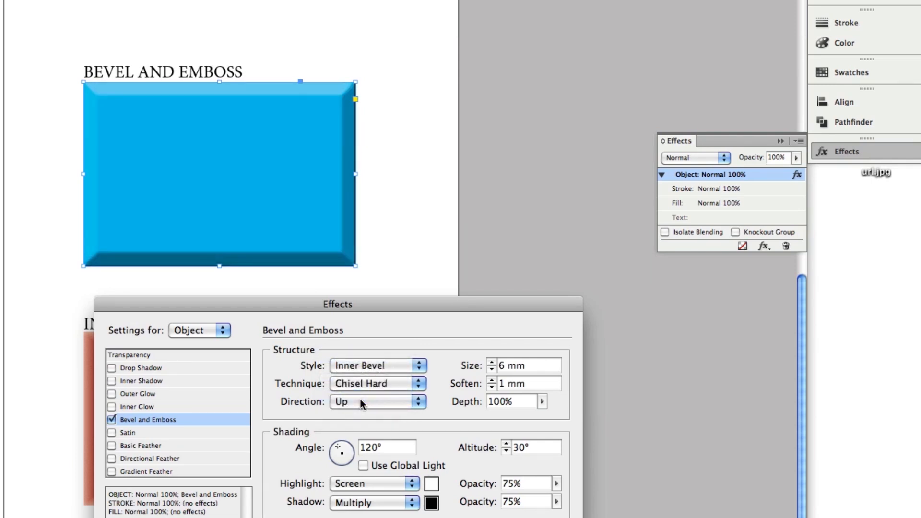
# - Try a bevel depth of 0% on the cyan rectangle and return the depth to 100%
pyautogui.click(542, 401)
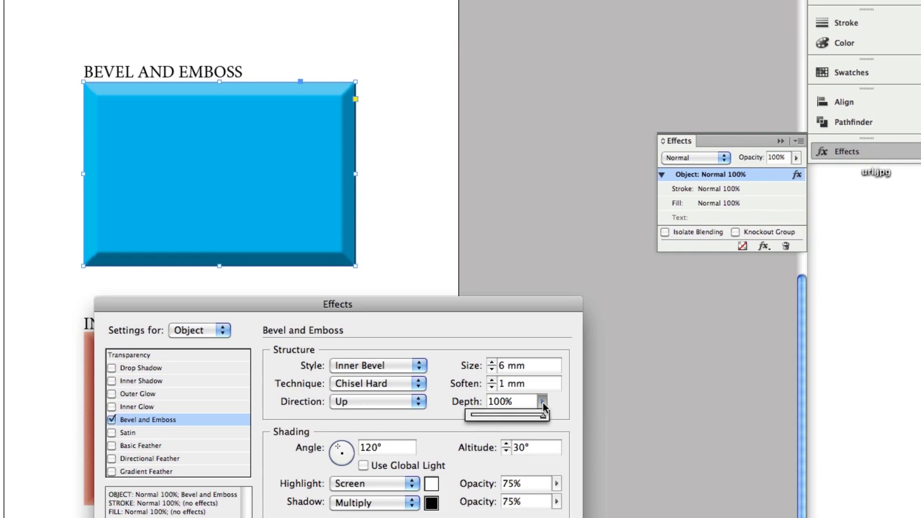
pyautogui.moveTo(529, 415); pyautogui.dragTo(462, 419)
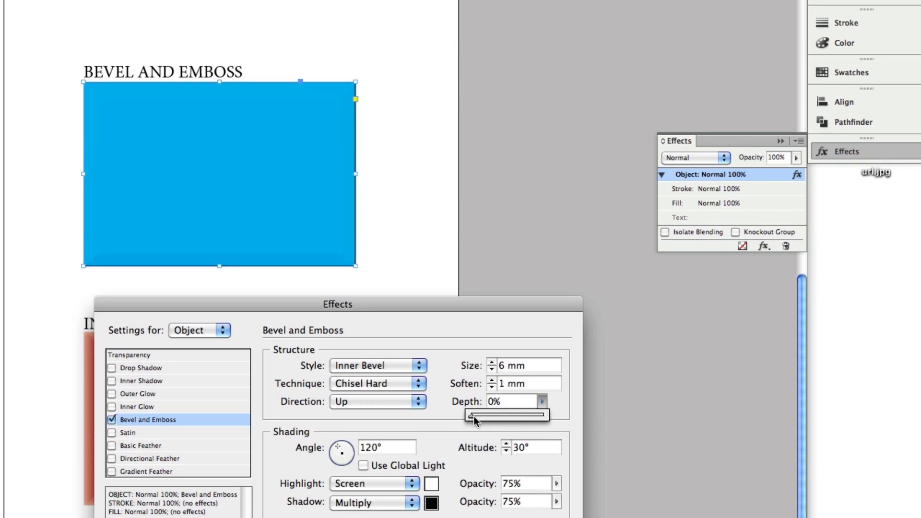
pyautogui.moveTo(494, 418); pyautogui.dragTo(554, 421)
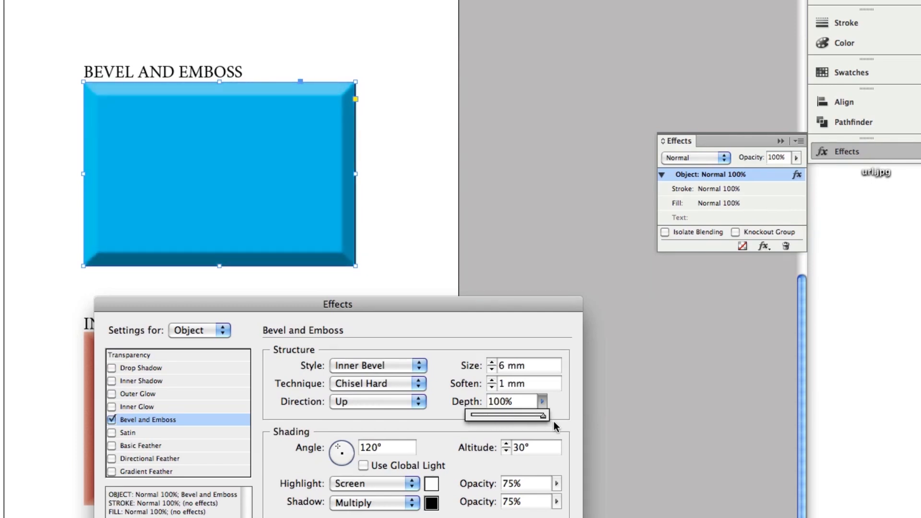
pyautogui.click(437, 444)
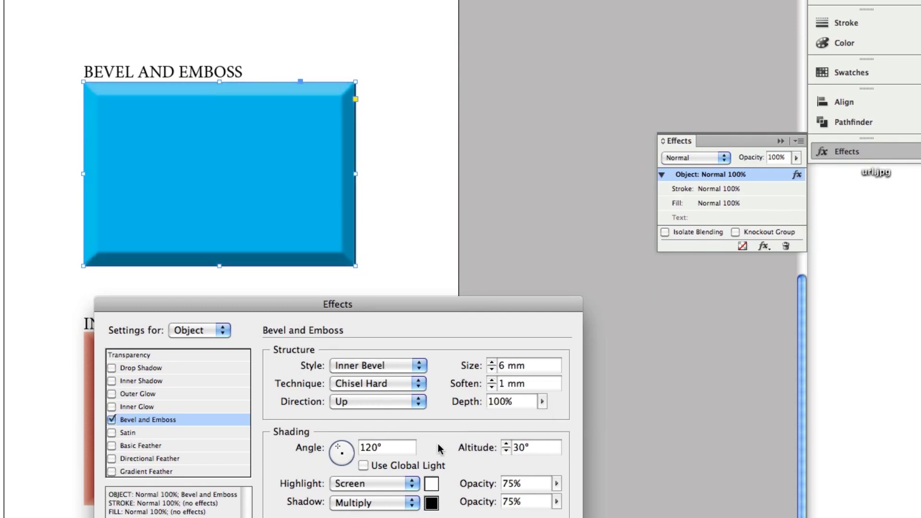
# - Set the bevel's shading angle to 130° and its altitude to 100° on the cyan rectangle
pyautogui.moveTo(339, 450)
pyautogui.mouseDown()
pyautogui.moveTo(354, 447)
pyautogui.moveTo(334, 462)
pyautogui.moveTo(329, 450)
pyautogui.moveTo(339, 450)
pyautogui.mouseUp()
pyautogui.click(507, 444)
pyautogui.click(509, 445)
pyautogui.click(509, 444)
pyautogui.click(509, 445)
pyautogui.click(509, 444)
pyautogui.click(509, 444)
pyautogui.moveTo(537, 448); pyautogui.dragTo(515, 446)
pyautogui.doubleClick(514, 445)
pyautogui.write('100')
pyautogui.click(527, 483)
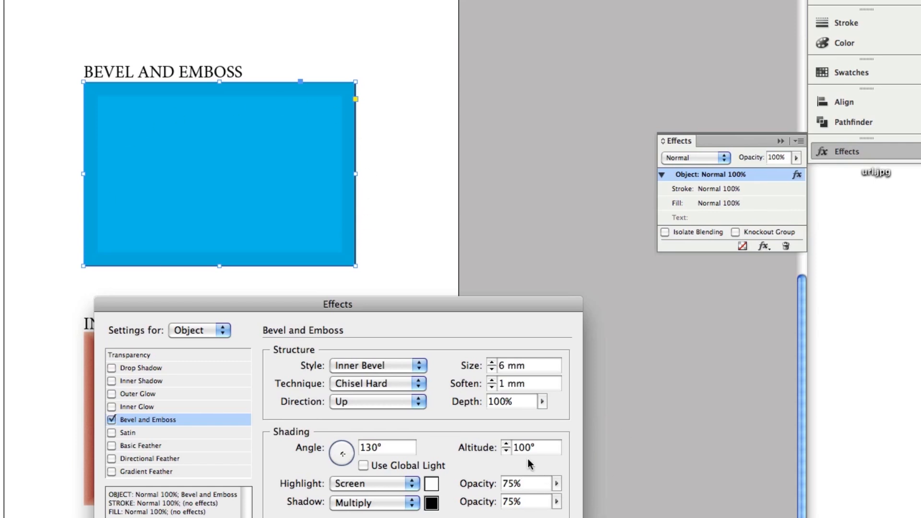
# - Try a shading altitude of 0° for the cyan rectangle's bevel and settle on 50°
pyautogui.doubleClick(554, 453)
pyautogui.write('0')
pyautogui.press('Tab')
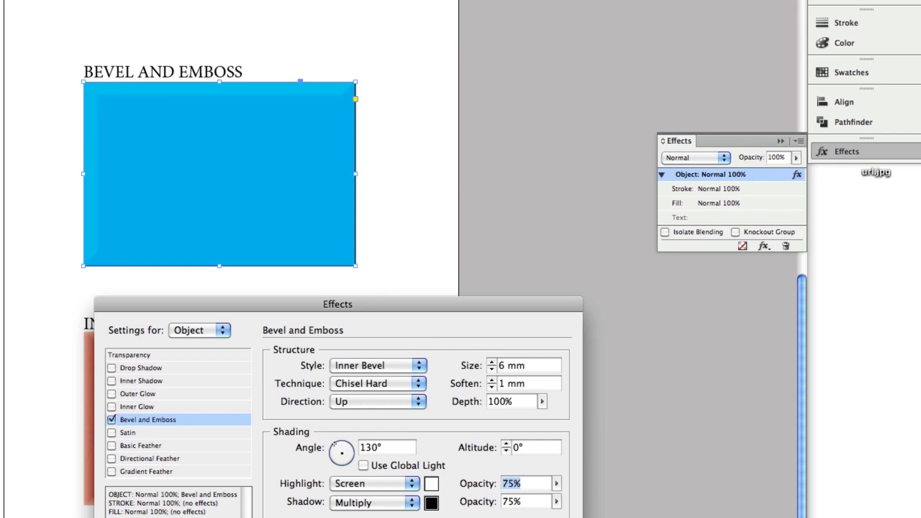
pyautogui.doubleClick(537, 453)
pyautogui.write('50')
pyautogui.press('Tab')
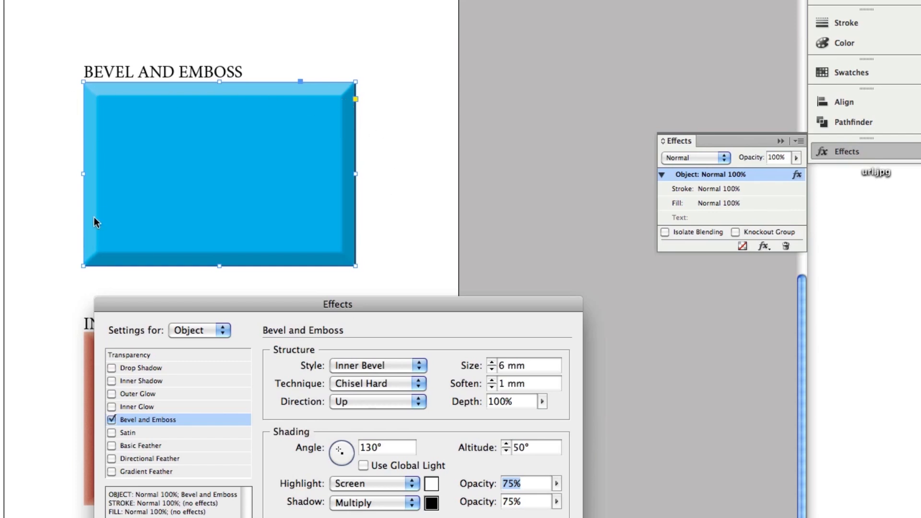
# - Change the bevel's highlight colour to the yellow swatch C=0 M=0 Y=100 K=0
pyautogui.click(431, 483)
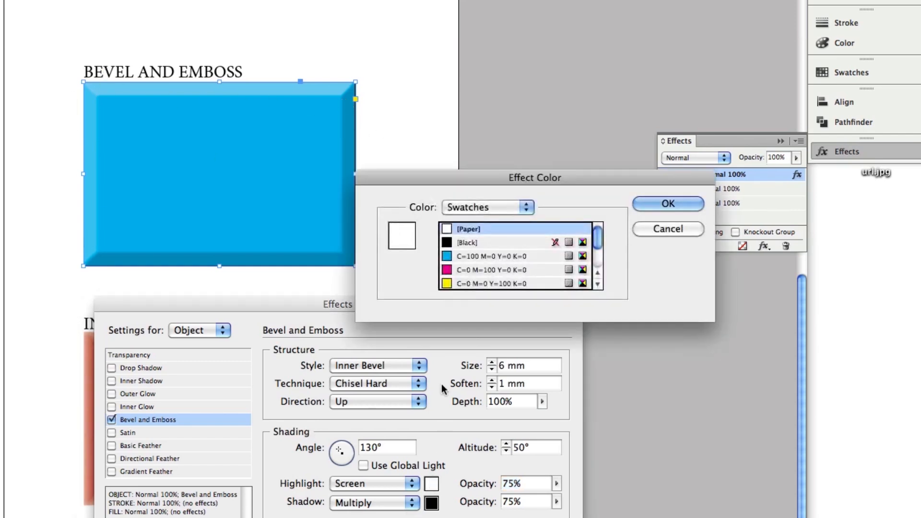
pyautogui.click(479, 283)
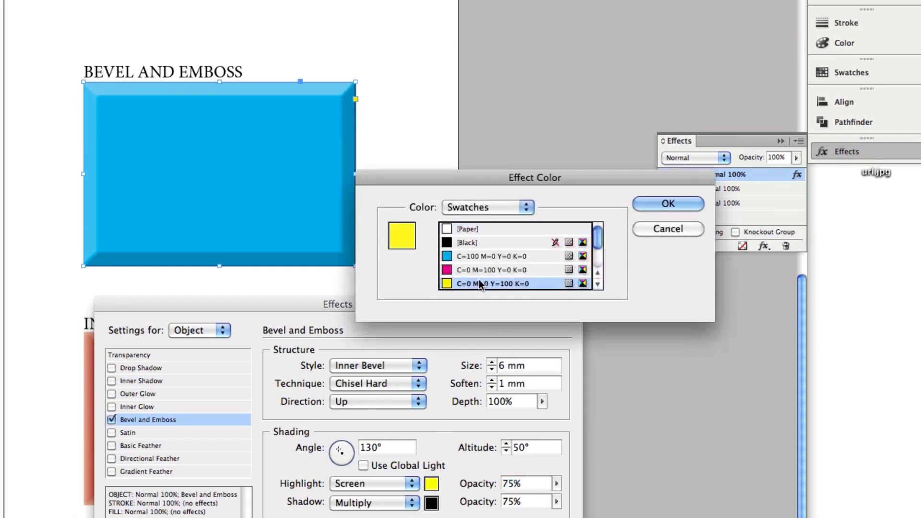
pyautogui.click(691, 202)
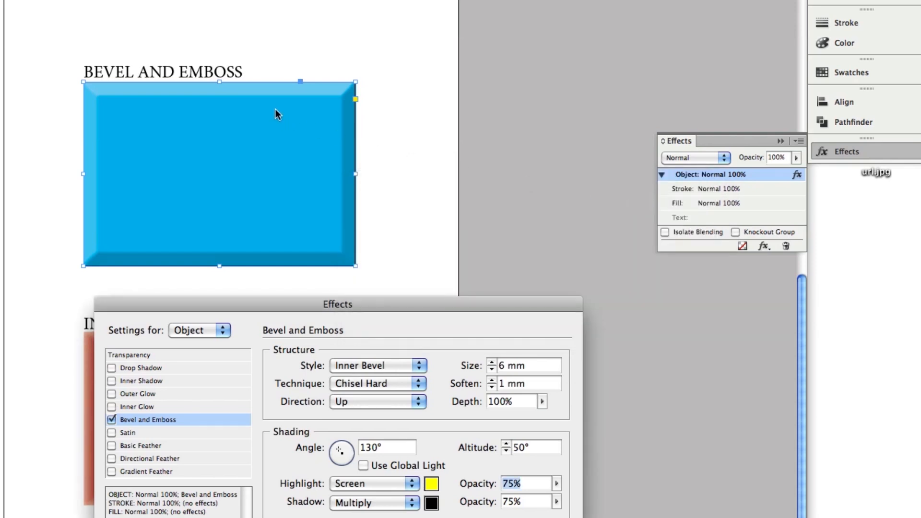
# - Review the bevel's shadow blending mode and colour, keeping Multiply and Black, and check the highlight's blending mode
pyautogui.click(384, 502)
pyautogui.click(383, 503)
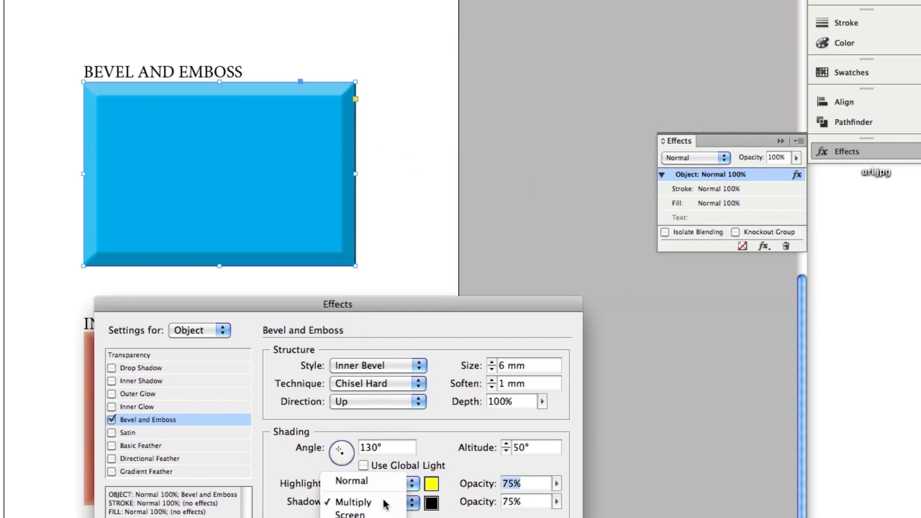
pyautogui.click(431, 503)
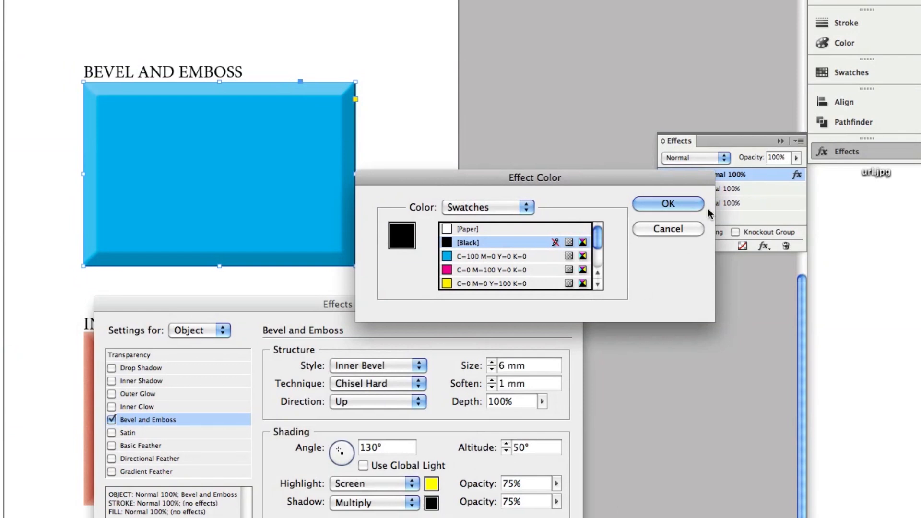
pyautogui.click(667, 203)
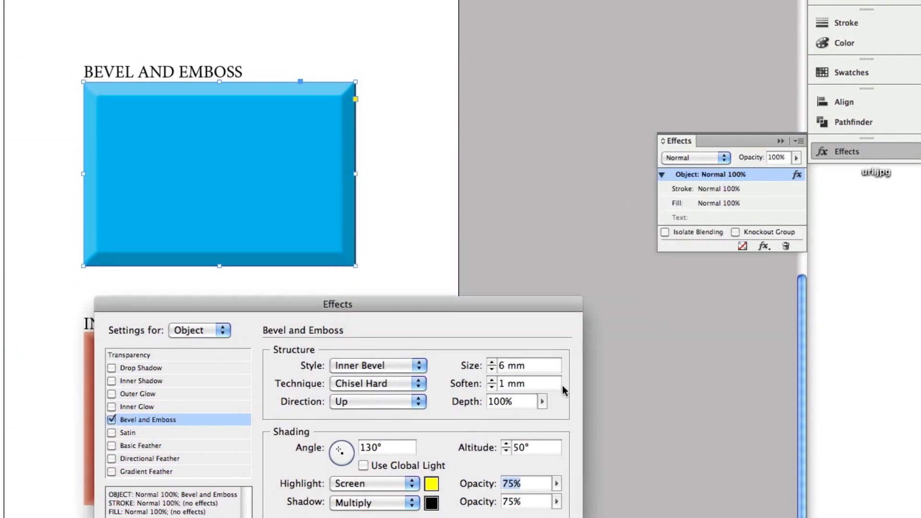
pyautogui.click(370, 485)
pyautogui.click(369, 484)
# - Set the bevel's highlight colour to the Paper swatch
pyautogui.click(431, 484)
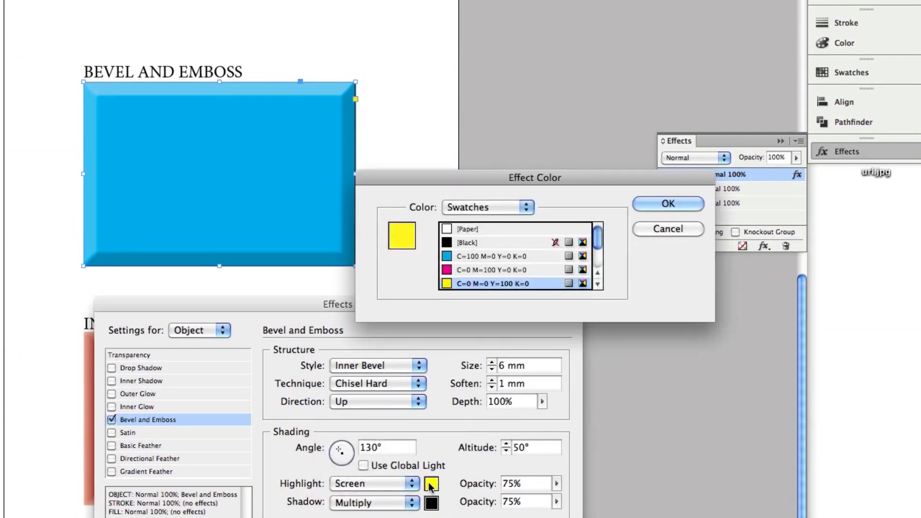
pyautogui.click(460, 231)
pyautogui.click(651, 210)
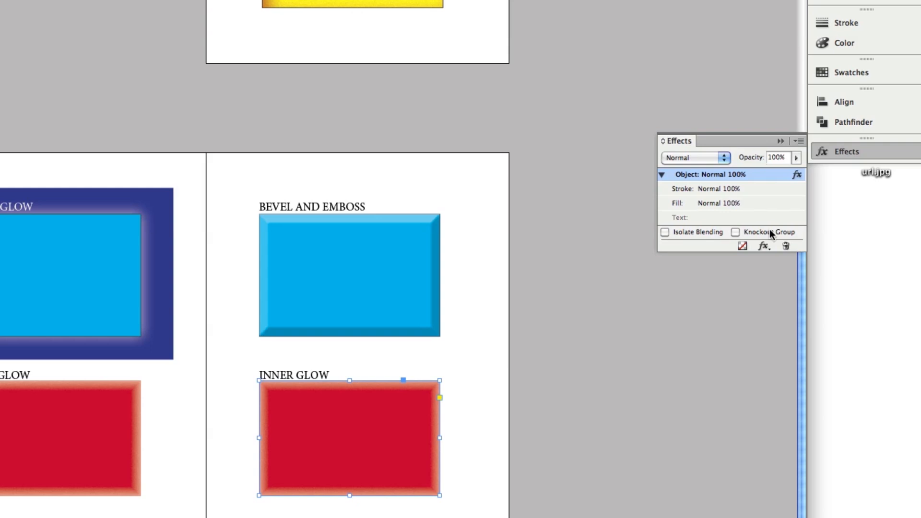
# - Add a Satin effect to the copied red rectangle and turn off its inner glow
pyautogui.click(763, 246)
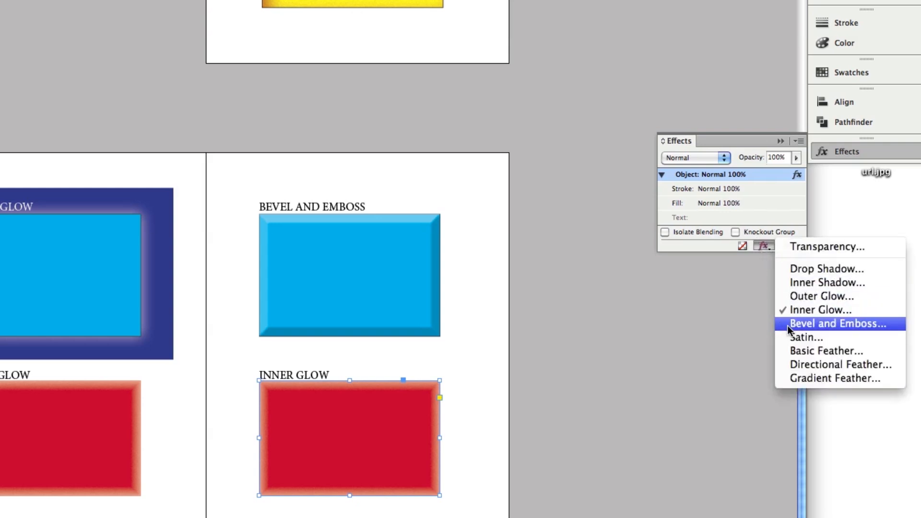
pyautogui.click(799, 338)
pyautogui.click(110, 406)
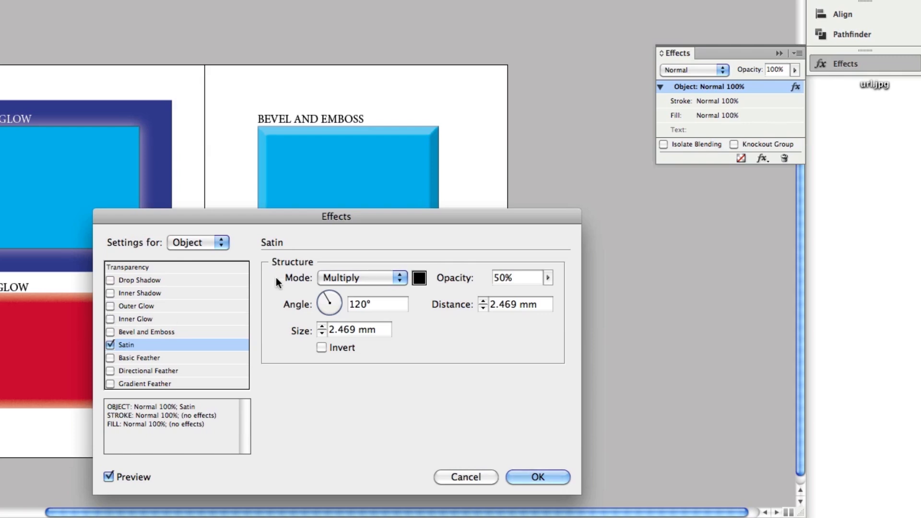
# - Try the Overlay and Screen blending modes for the red rectangle's satin effect and return to Multiply
pyautogui.click(520, 256)
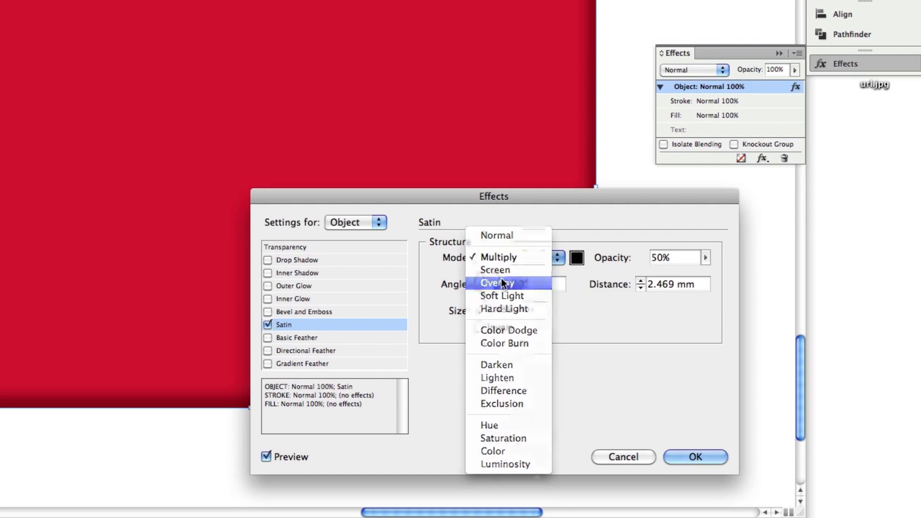
pyautogui.click(501, 282)
pyautogui.click(501, 261)
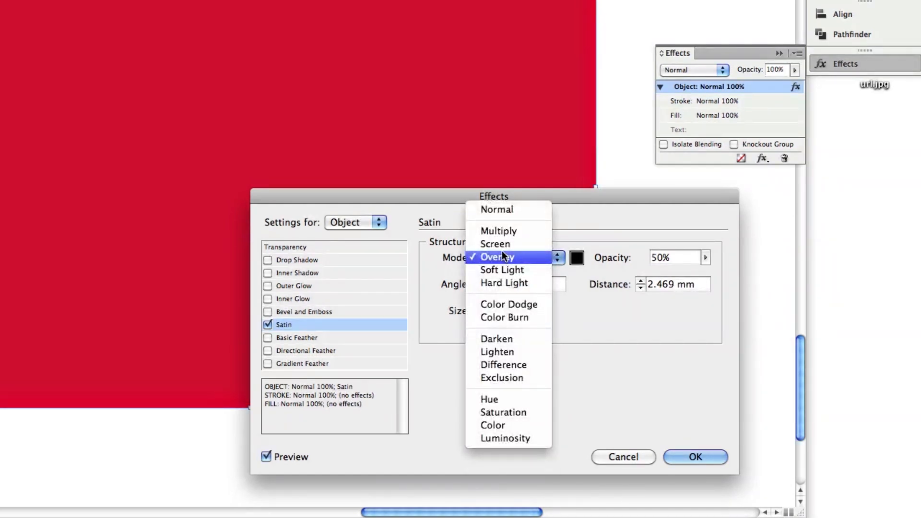
pyautogui.click(501, 245)
pyautogui.click(502, 257)
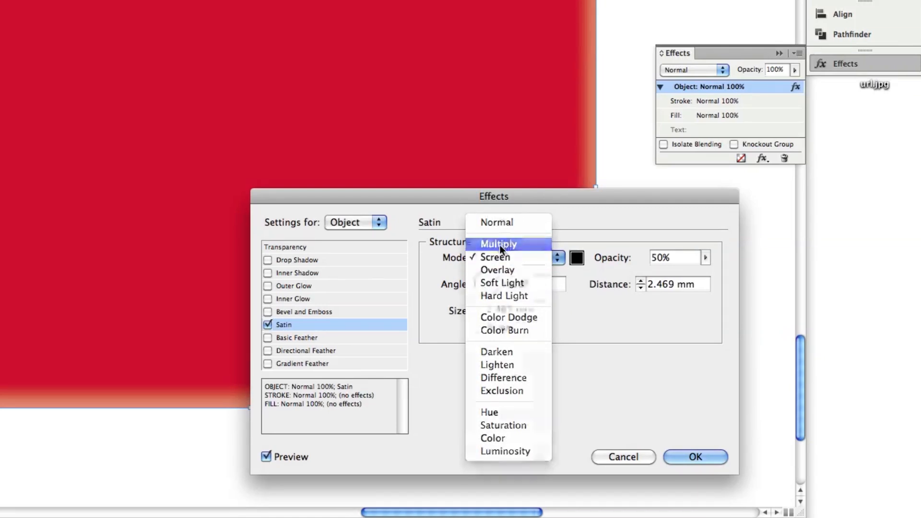
pyautogui.click(500, 245)
# - Set the red rectangle's satin opacity to 30% and increase the satin distance
pyautogui.click(705, 257)
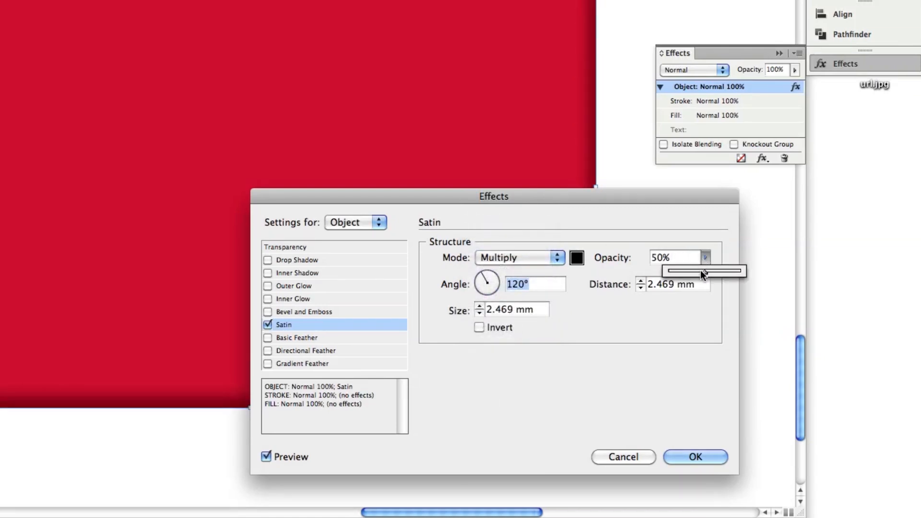
pyautogui.moveTo(685, 273); pyautogui.dragTo(690, 272)
pyautogui.click(641, 280)
pyautogui.click(641, 280)
pyautogui.click(641, 279)
pyautogui.moveTo(455, 199); pyautogui.dragTo(451, 433)
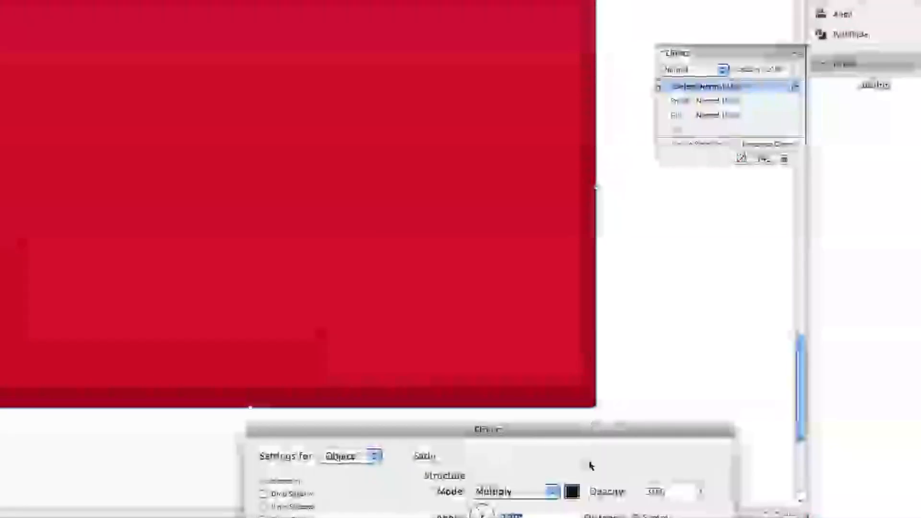
pyautogui.moveTo(592, 430); pyautogui.dragTo(605, 137)
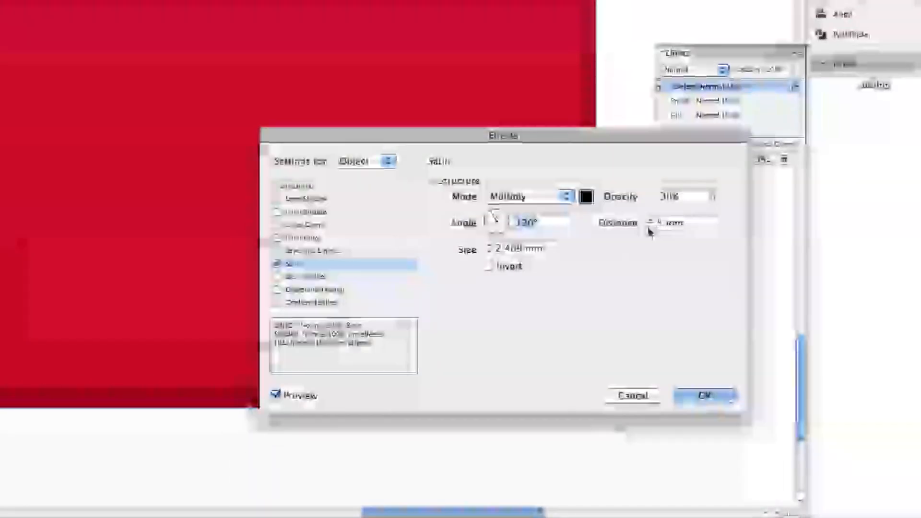
# - Set the satin's distance to 4 mm and size to 1 mm, trying Invert but leaving it off
pyautogui.click(488, 267)
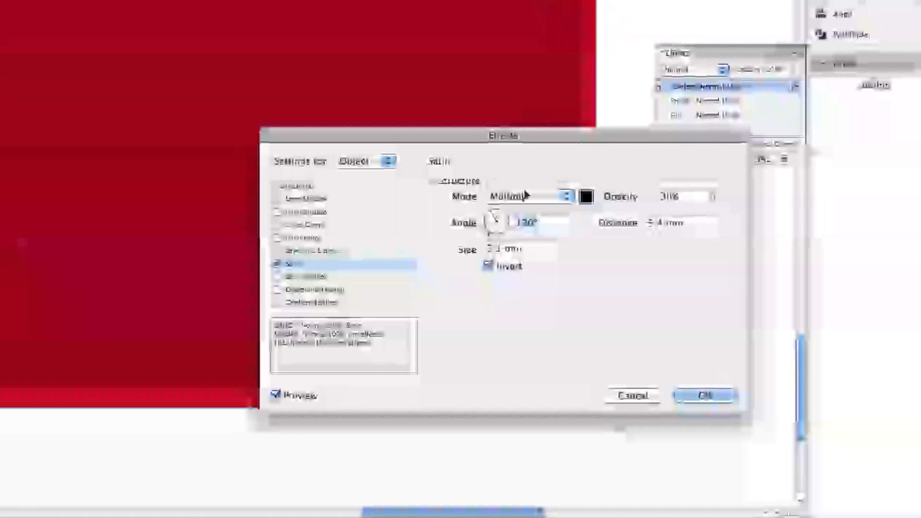
pyautogui.moveTo(503, 139); pyautogui.dragTo(445, 346)
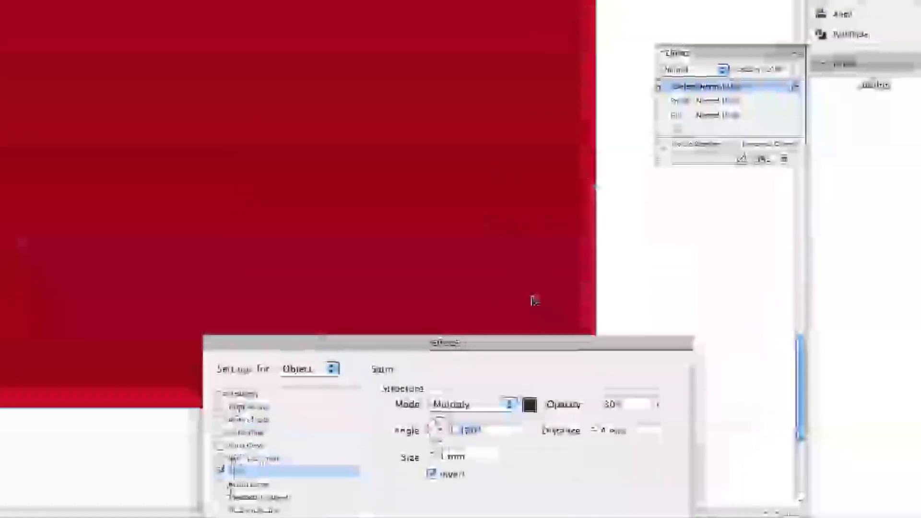
pyautogui.moveTo(528, 346); pyautogui.dragTo(470, 30)
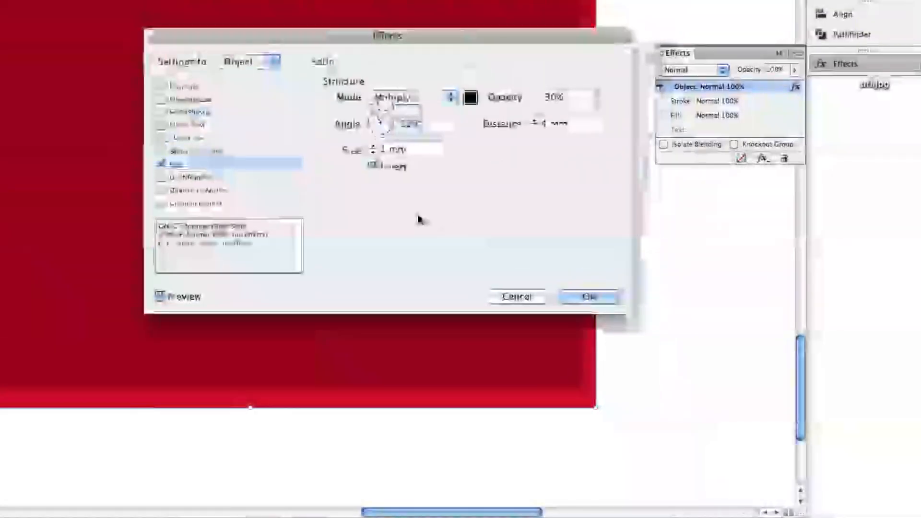
pyautogui.click(375, 167)
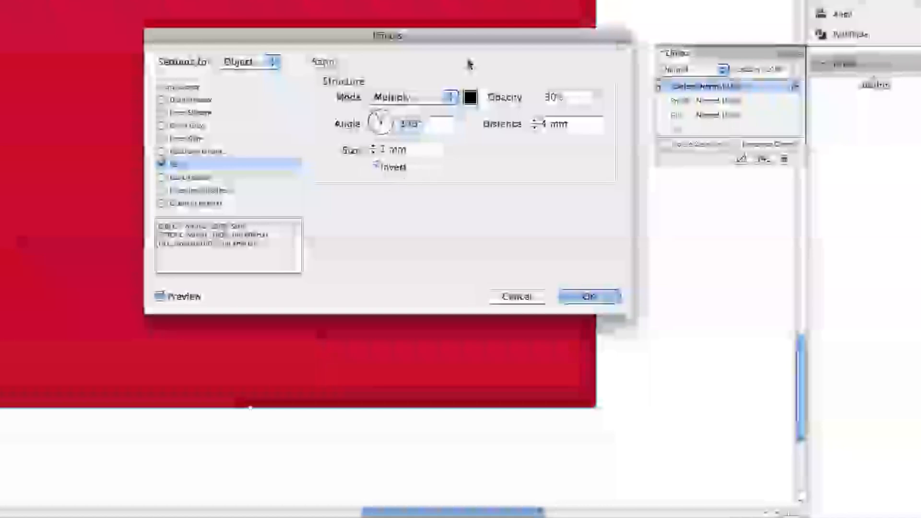
pyautogui.moveTo(453, 38); pyautogui.dragTo(530, 47)
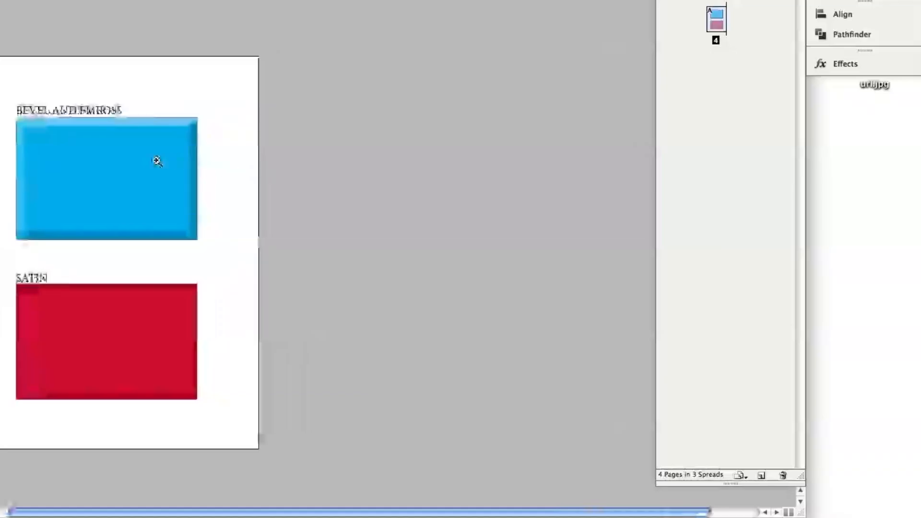
# - Change the label above the cyan rectangle to BASIC FEATHER
pyautogui.hotkey('ctrl', '=')
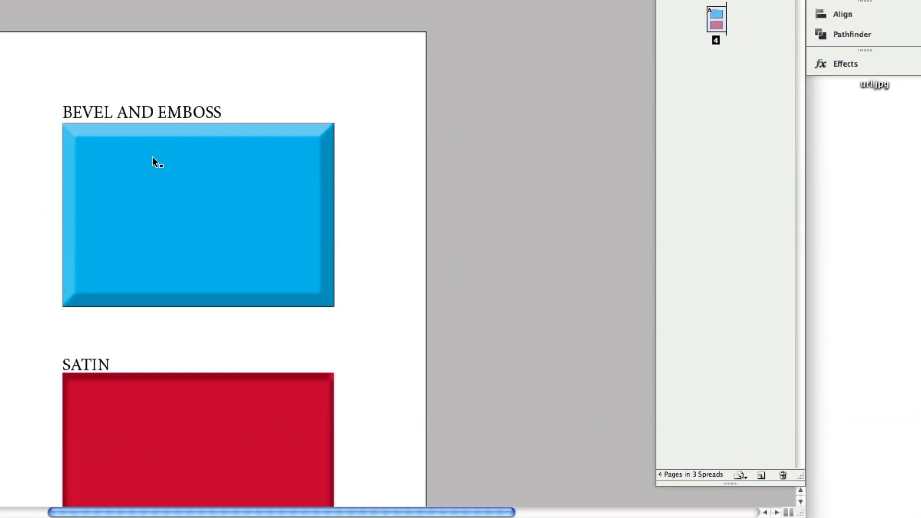
pyautogui.doubleClick(128, 110)
pyautogui.click(128, 109)
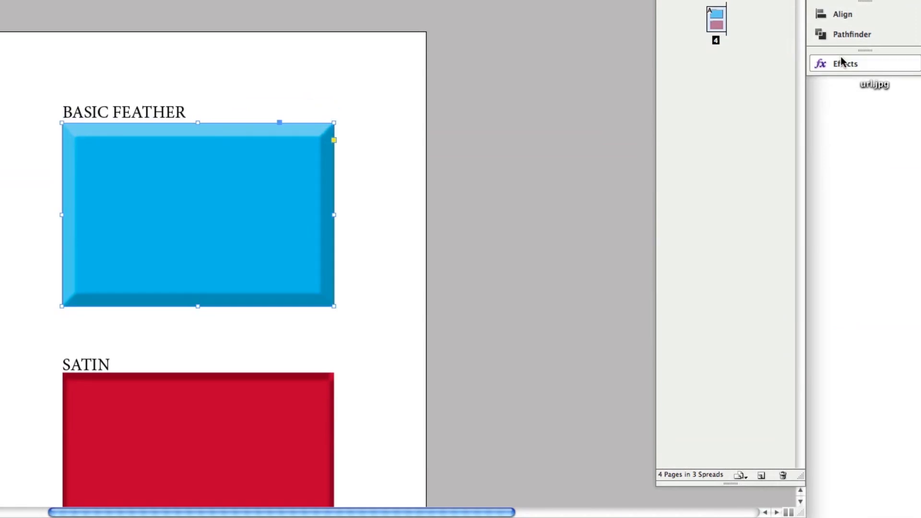
# - Add a Basic Feather effect to the cyan rectangle and turn off its Bevel and Emboss effect
pyautogui.click(841, 59)
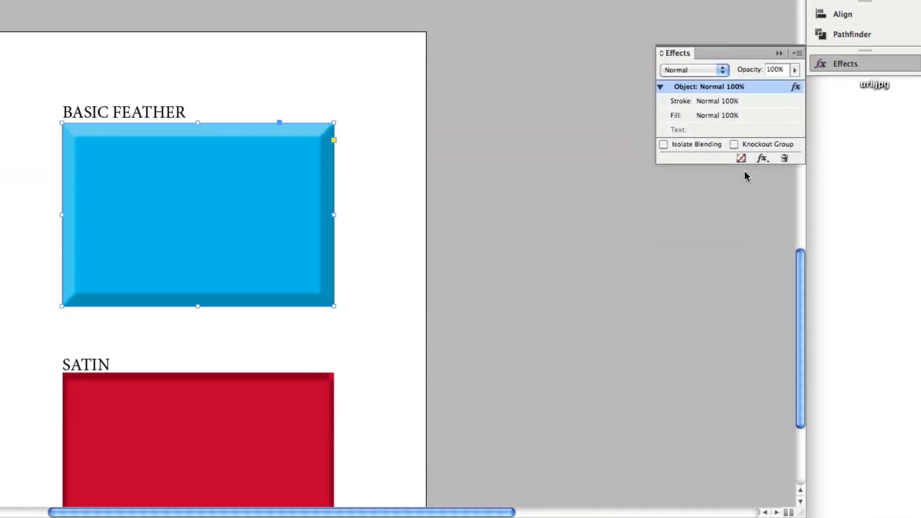
pyautogui.click(762, 159)
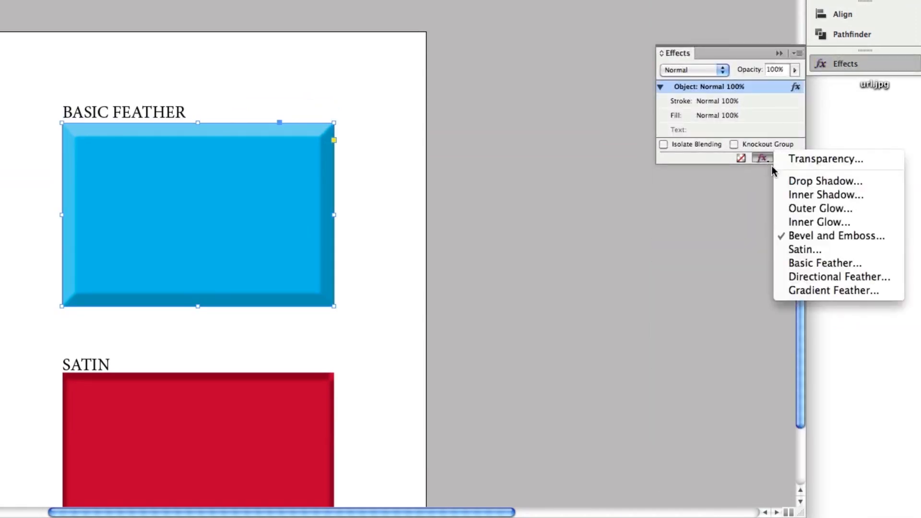
pyautogui.click(813, 263)
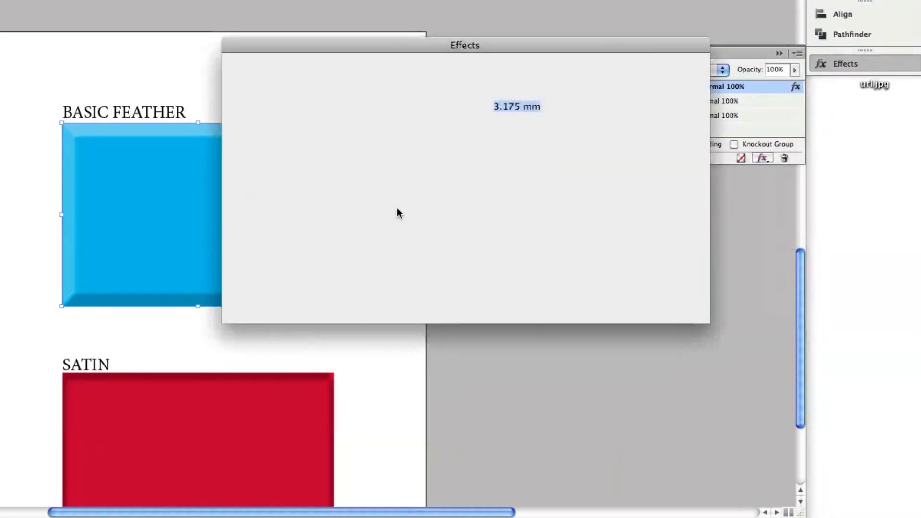
pyautogui.click(241, 159)
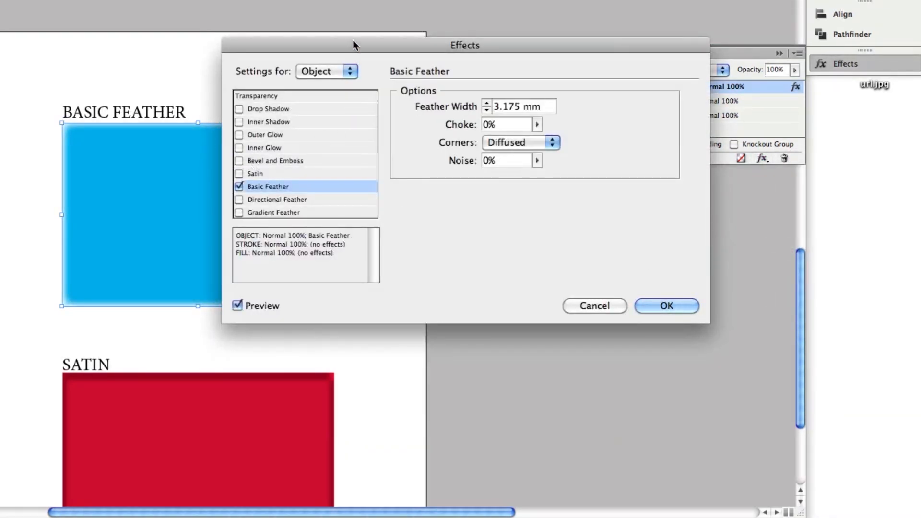
pyautogui.moveTo(347, 45); pyautogui.dragTo(505, 124)
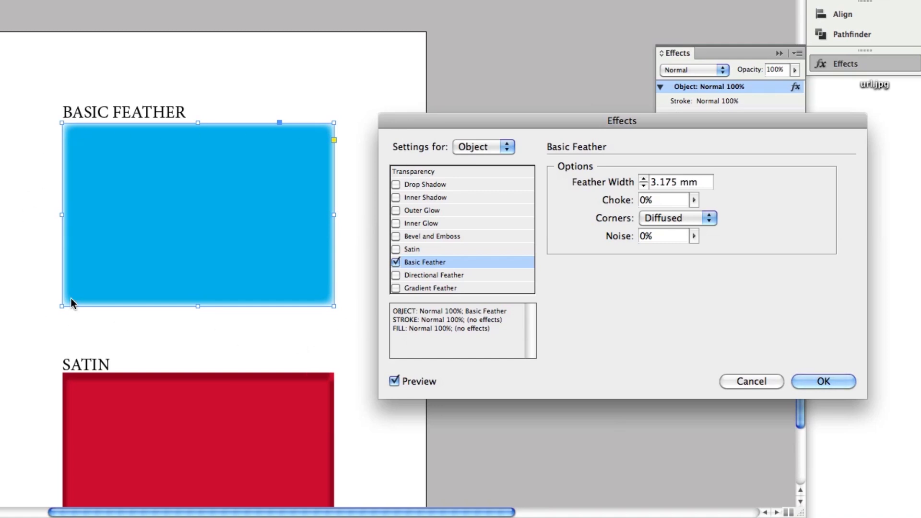
# - Set the cyan rectangle's basic feather width to 12 mm
pyautogui.click(645, 178)
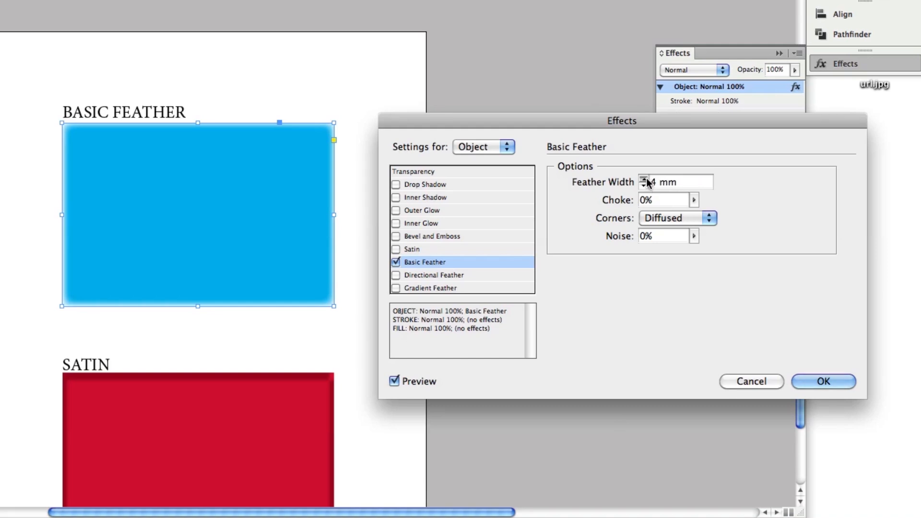
pyautogui.click(644, 179)
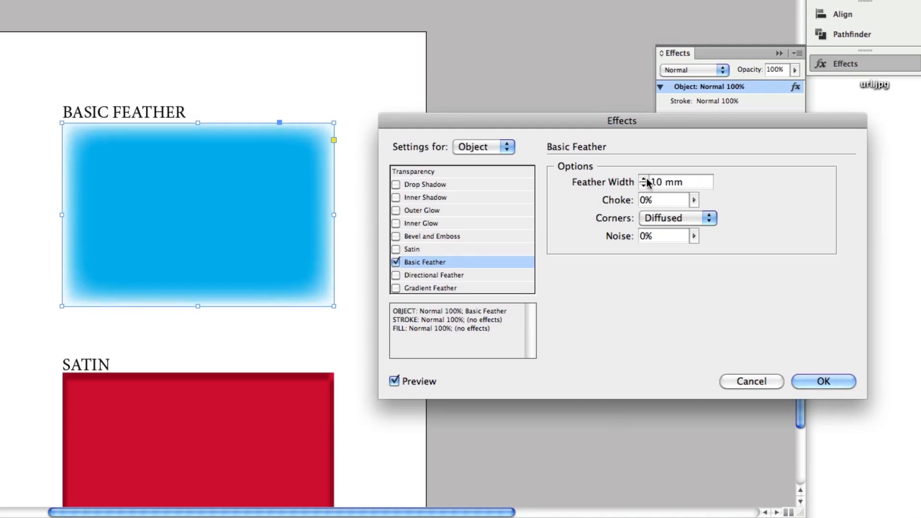
pyautogui.click(643, 179)
pyautogui.click(643, 179)
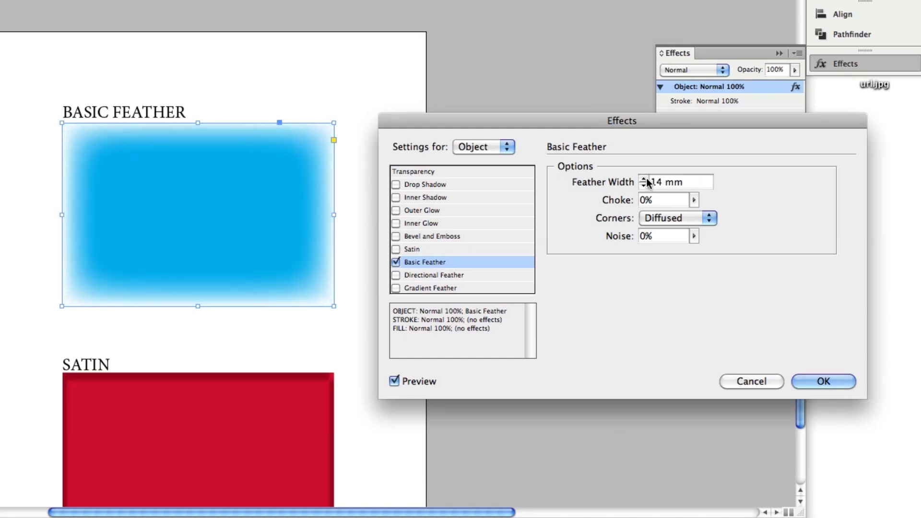
# - Try the basic feather's choke at 100% and return it to 0%
pyautogui.click(694, 199)
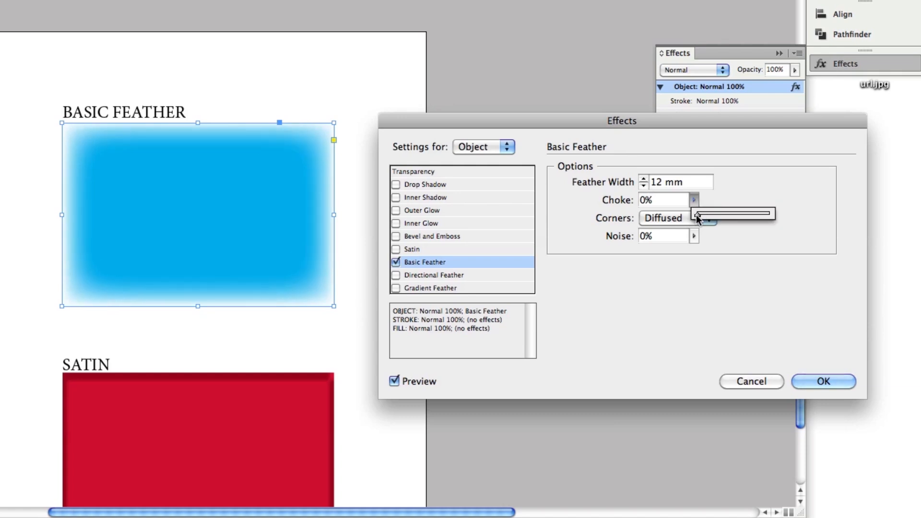
pyautogui.moveTo(699, 214); pyautogui.dragTo(794, 222)
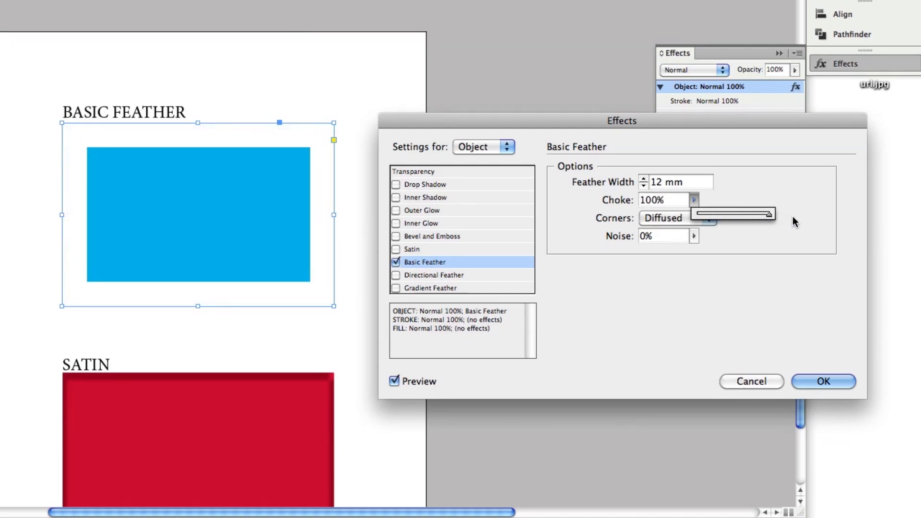
pyautogui.moveTo(795, 222); pyautogui.dragTo(664, 221)
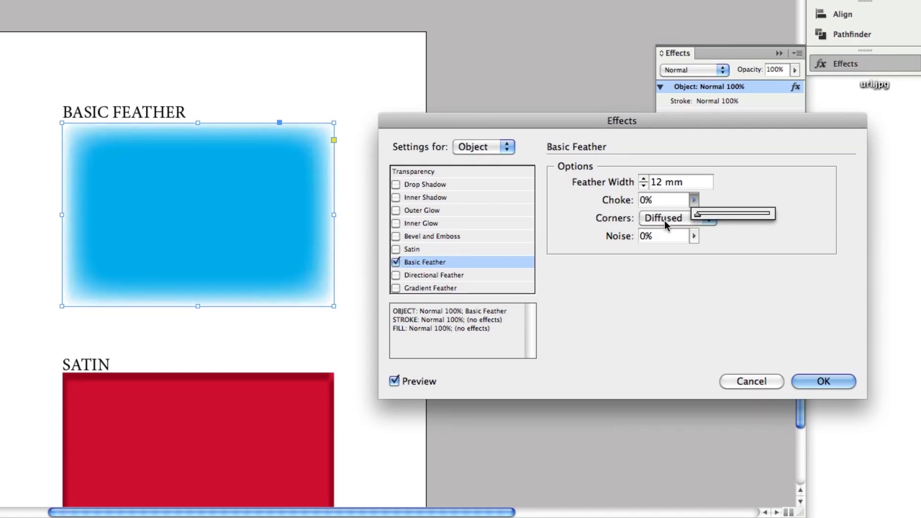
# - Try Sharp and Rounded corners for the basic feather and return to Diffused
pyautogui.click(653, 217)
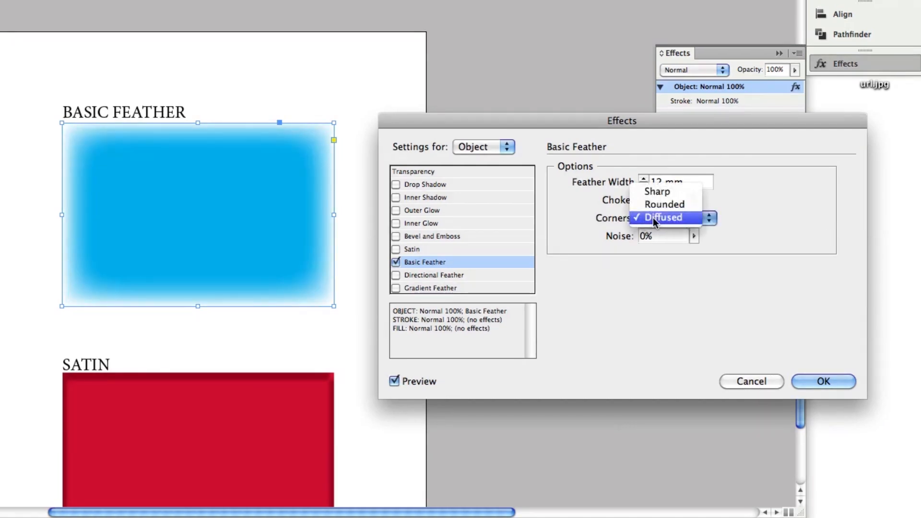
pyautogui.click(653, 192)
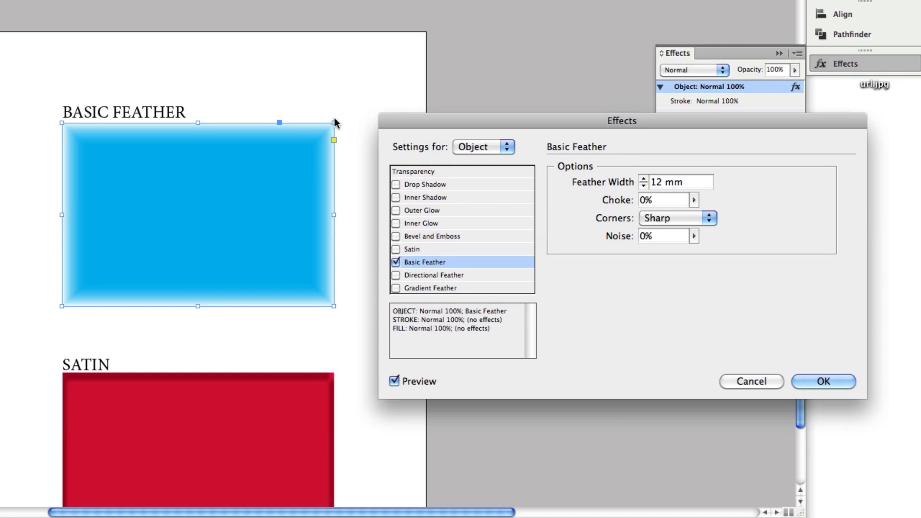
pyautogui.click(680, 219)
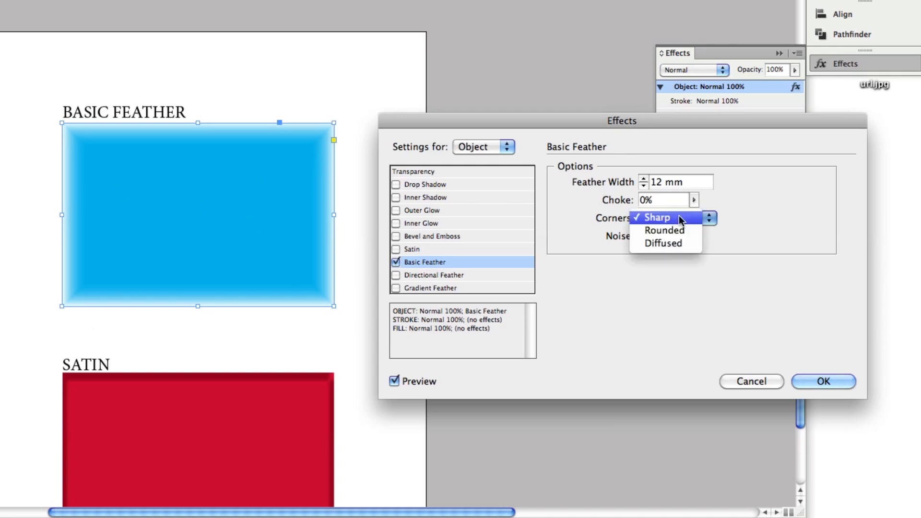
pyautogui.click(676, 230)
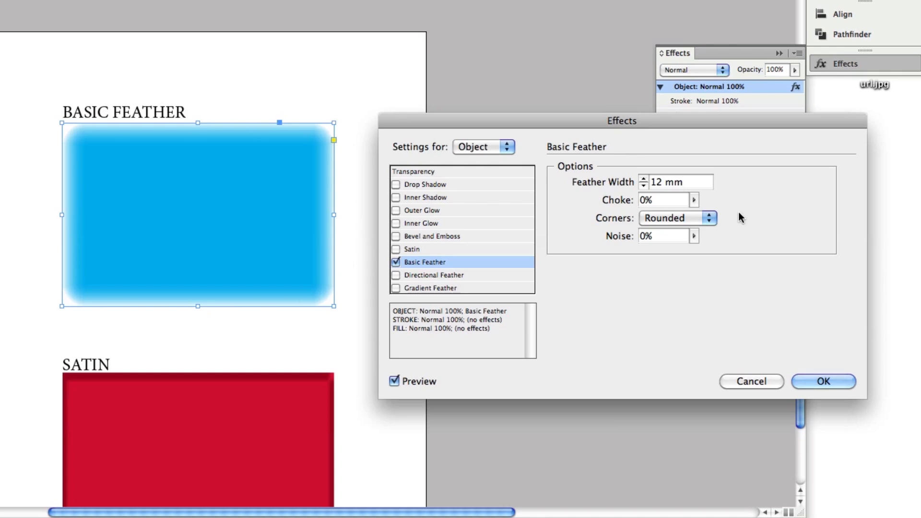
pyautogui.click(678, 219)
pyautogui.click(672, 230)
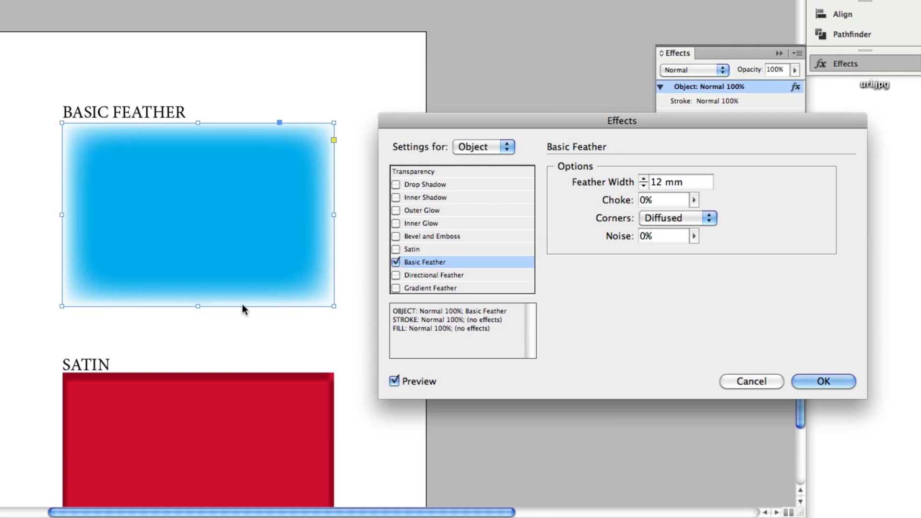
# - Keep the basic feather's noise at 0% and apply the effect to the cyan rectangle
pyautogui.moveTo(694, 240)
pyautogui.mouseDown()
pyautogui.moveTo(693, 249)
pyautogui.moveTo(710, 249)
pyautogui.moveTo(691, 251)
pyautogui.mouseUp()
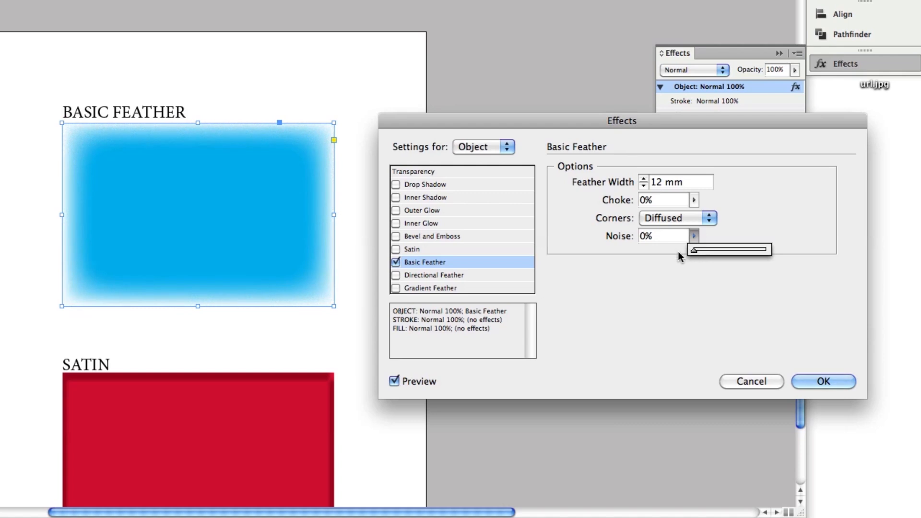
pyautogui.moveTo(628, 243); pyautogui.dragTo(591, 334)
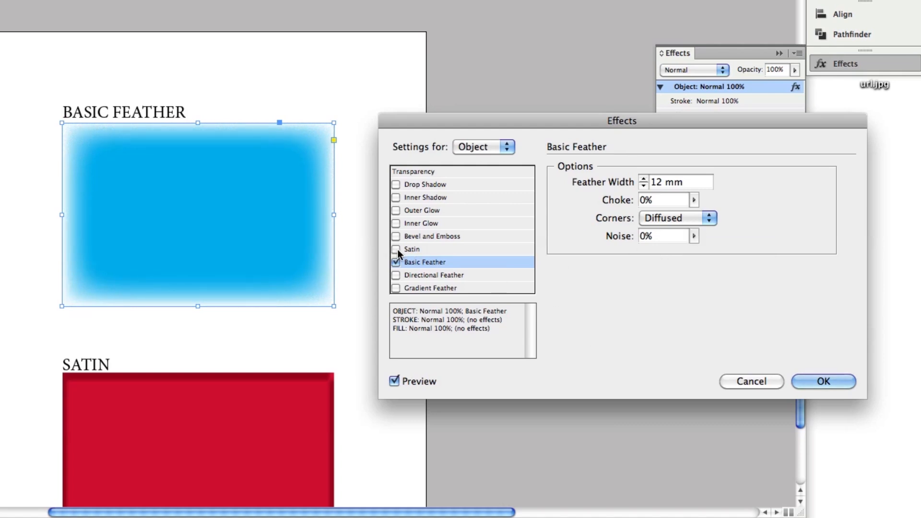
pyautogui.click(823, 381)
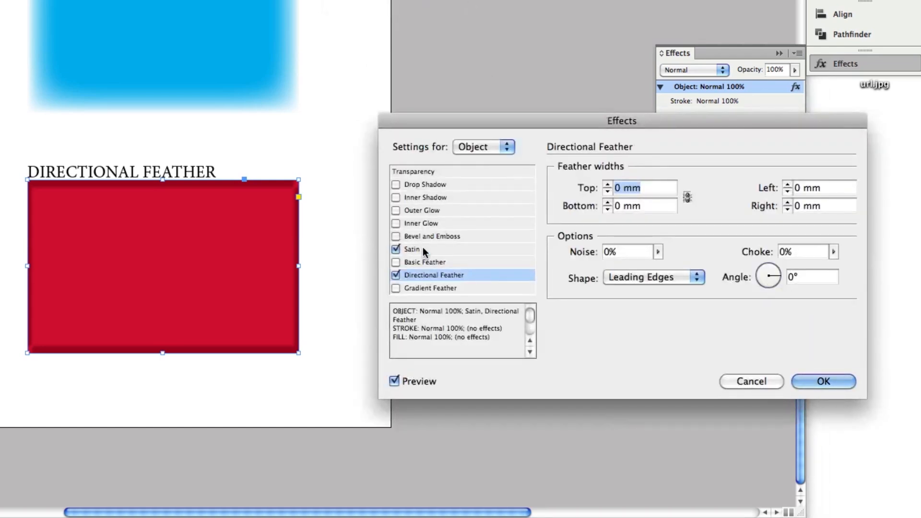
# - Turn off the red rectangle's Satin effect and show its Directional Feather settings
pyautogui.click(418, 249)
pyautogui.click(397, 248)
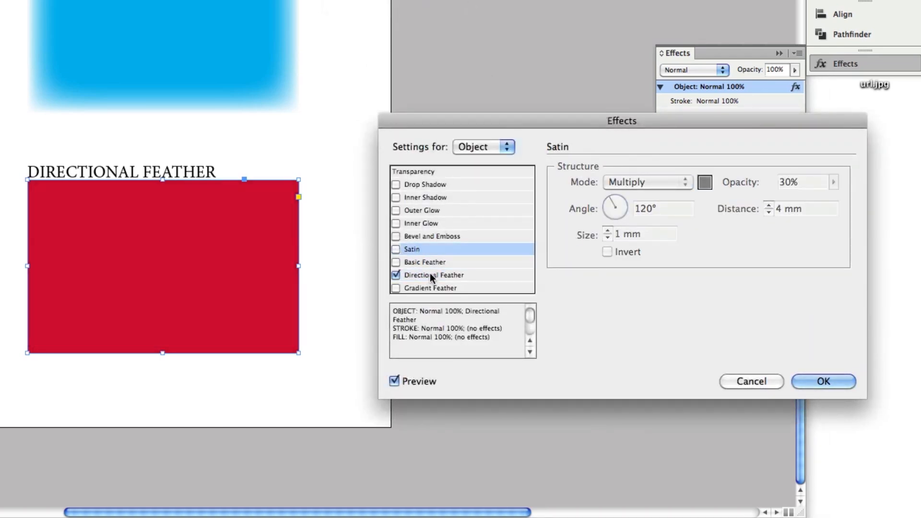
pyautogui.click(435, 274)
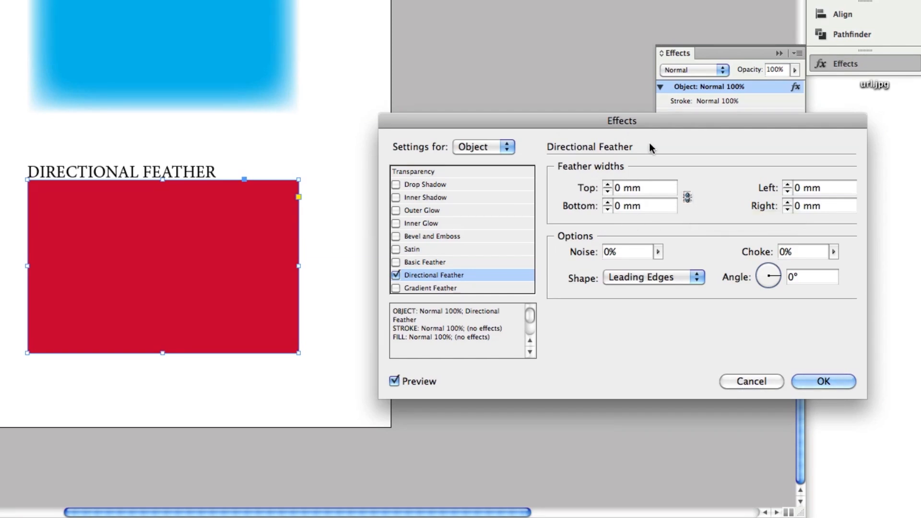
# - Unlink the red rectangle's directional feather widths and set the top width to 39 mm, keeping noise at 0%
pyautogui.click(687, 199)
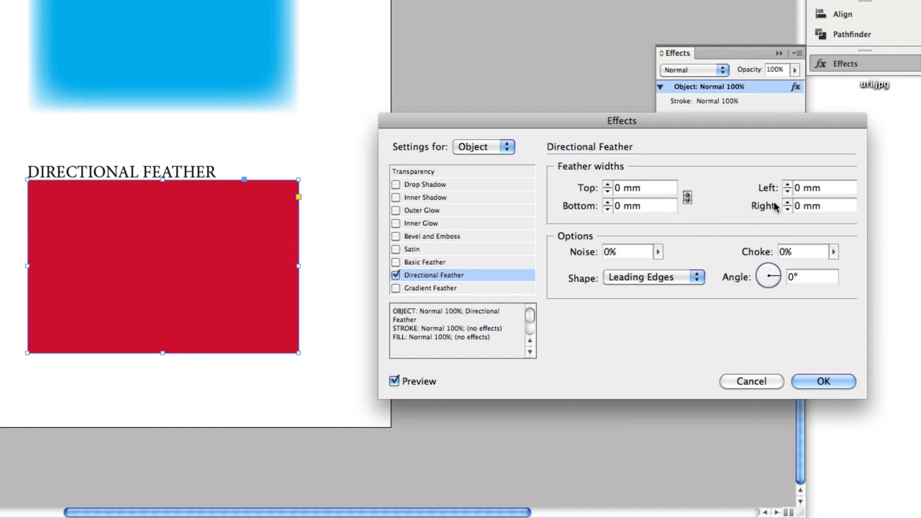
pyautogui.click(607, 184)
pyautogui.click(607, 185)
pyautogui.click(607, 185)
pyautogui.click(607, 184)
pyautogui.click(606, 184)
pyautogui.click(607, 184)
pyautogui.click(607, 184)
pyautogui.click(607, 184)
pyautogui.click(607, 184)
pyautogui.click(606, 184)
pyautogui.click(607, 185)
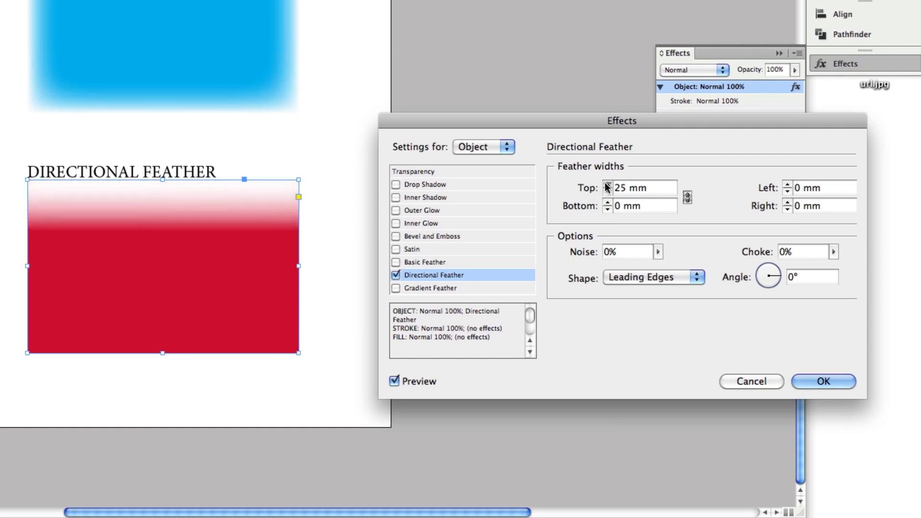
pyautogui.click(607, 184)
pyautogui.click(606, 184)
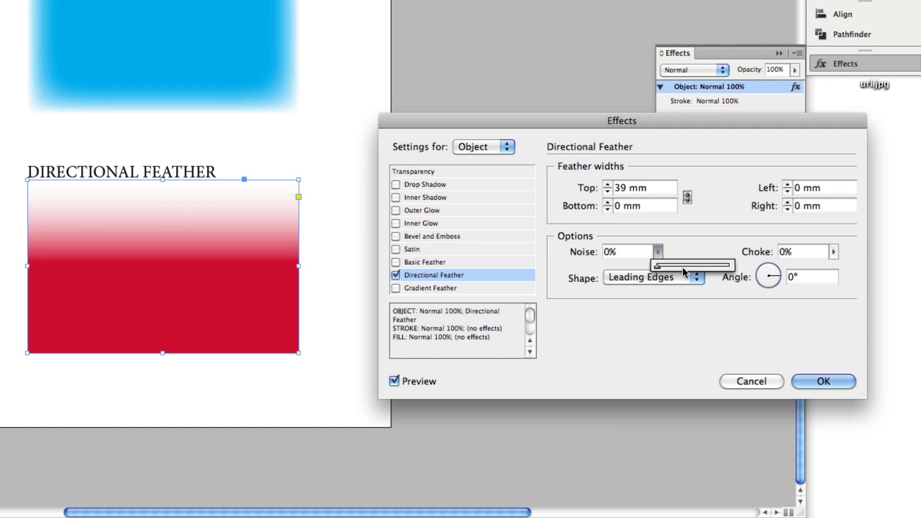
pyautogui.moveTo(659, 266)
pyautogui.mouseDown()
pyautogui.moveTo(689, 266)
pyautogui.moveTo(655, 265)
pyautogui.mouseUp()
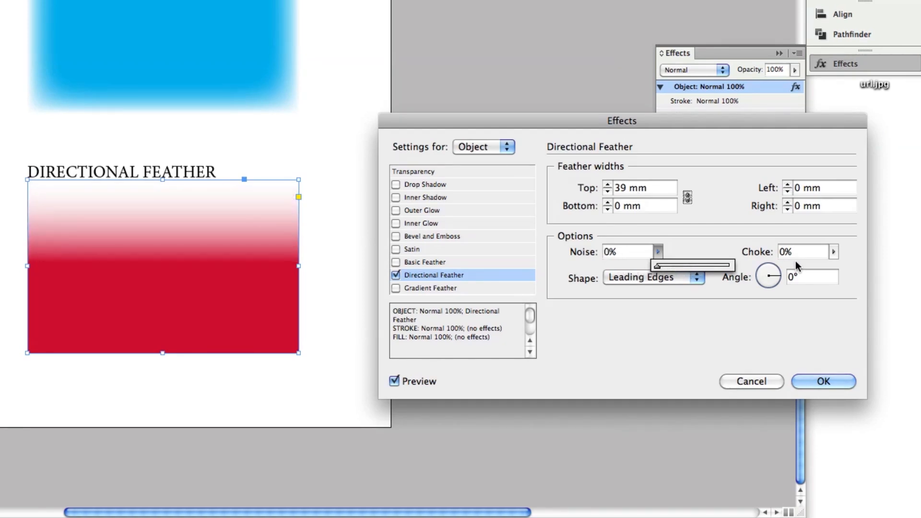
# - Keep the directional feather's choke at 0%, try rotating its angle to about -176° and return it to 0°
pyautogui.click(833, 251)
pyautogui.moveTo(843, 266); pyautogui.dragTo(819, 272)
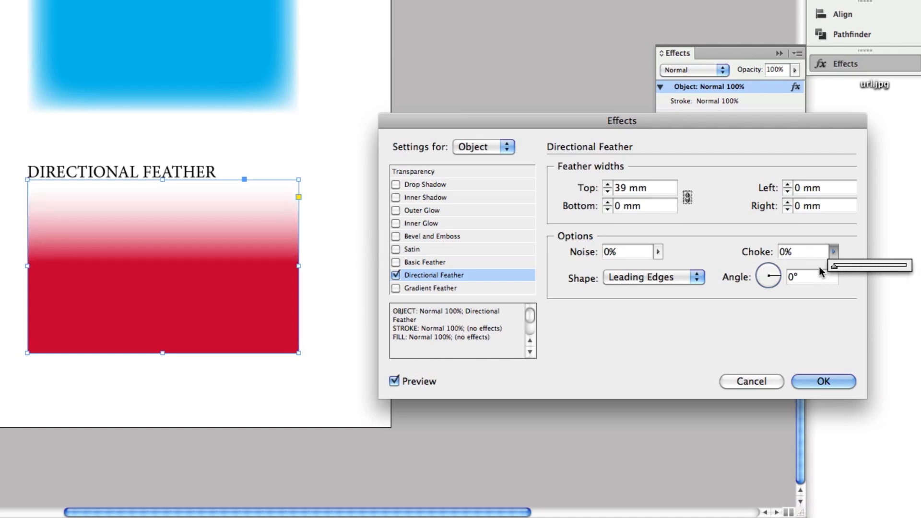
pyautogui.click(767, 302)
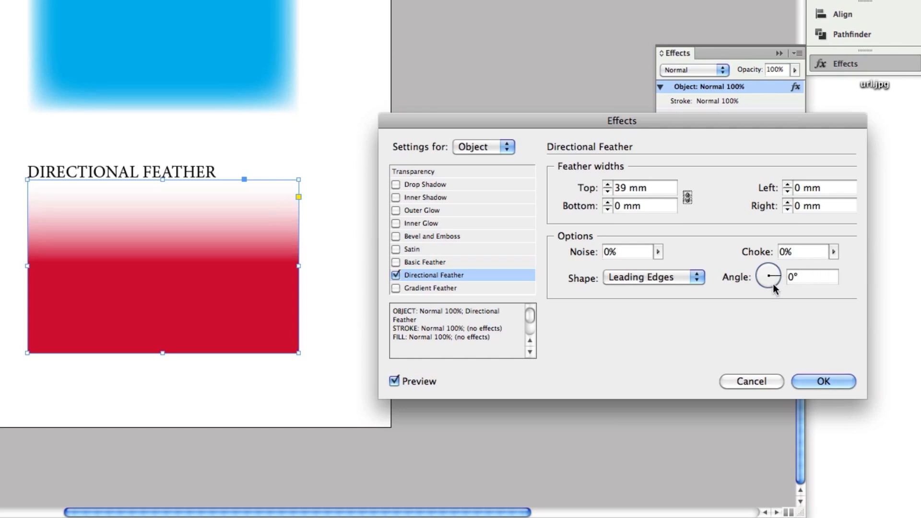
pyautogui.moveTo(778, 282); pyautogui.dragTo(672, 283)
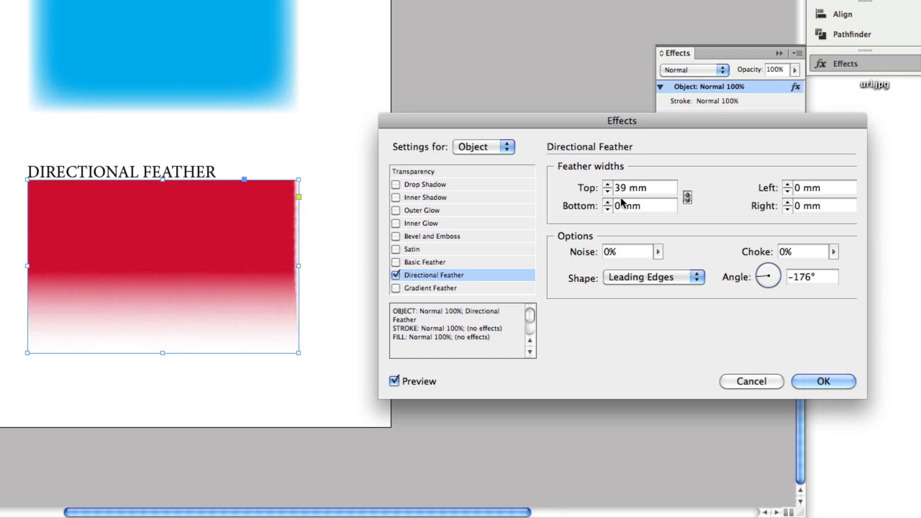
pyautogui.click(761, 283)
pyautogui.moveTo(758, 298); pyautogui.dragTo(865, 273)
pyautogui.moveTo(798, 276); pyautogui.dragTo(776, 272)
pyautogui.write('0')
pyautogui.press('Tab')
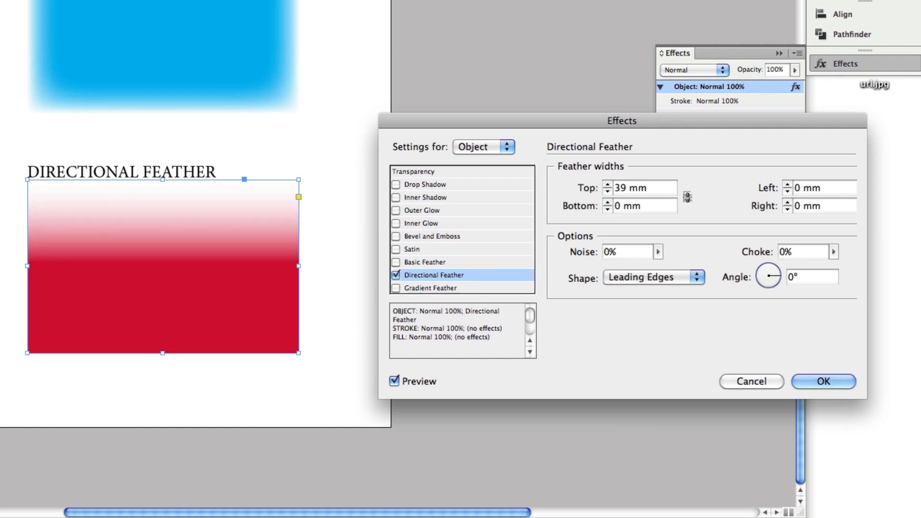
# - Try a directional feather angle of about -70° and reset it to 0°
pyautogui.moveTo(778, 277); pyautogui.dragTo(811, 379)
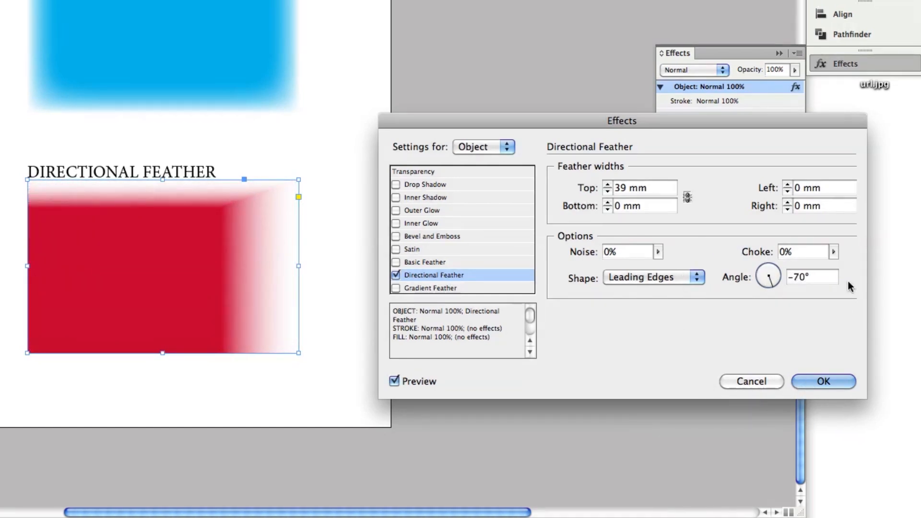
pyautogui.moveTo(822, 276); pyautogui.dragTo(726, 275)
pyautogui.write('0')
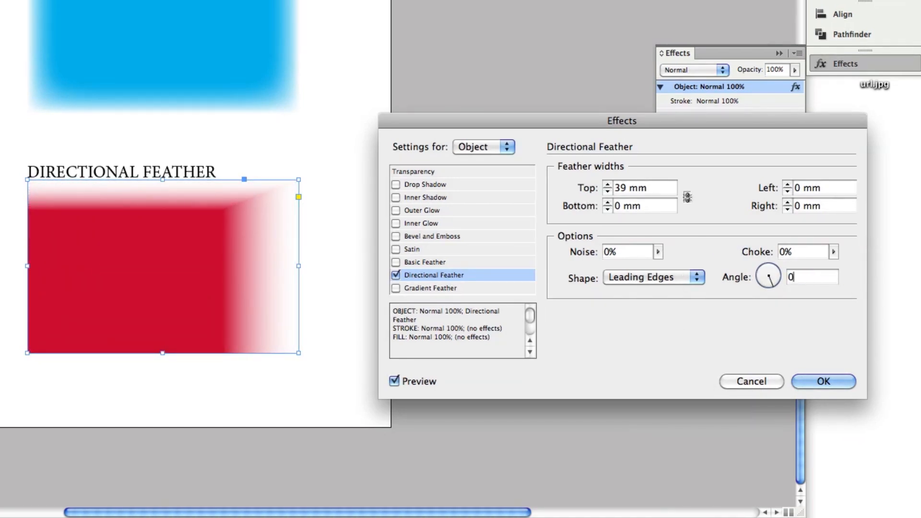
# - Keep the directional feather's shape at Leading Edges with a 0° angle and apply the effect to the red rectangle
pyautogui.click(645, 268)
pyautogui.click(633, 287)
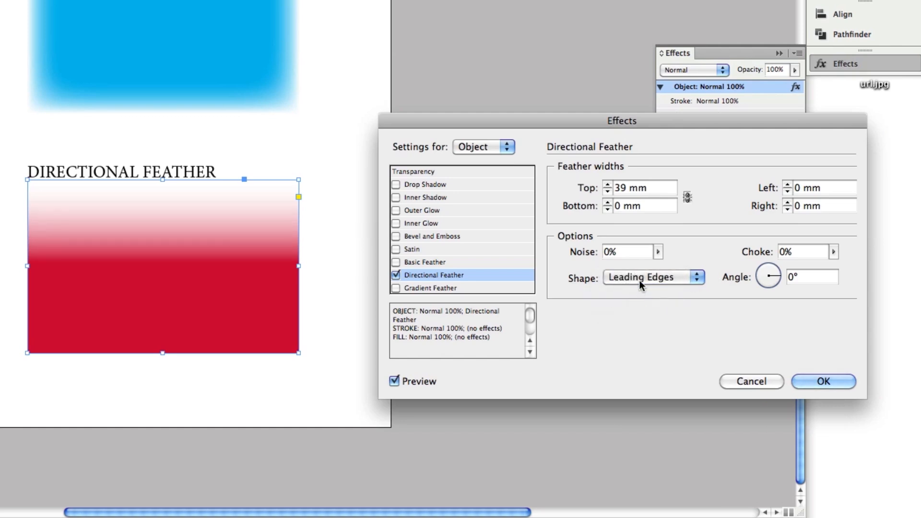
pyautogui.click(648, 276)
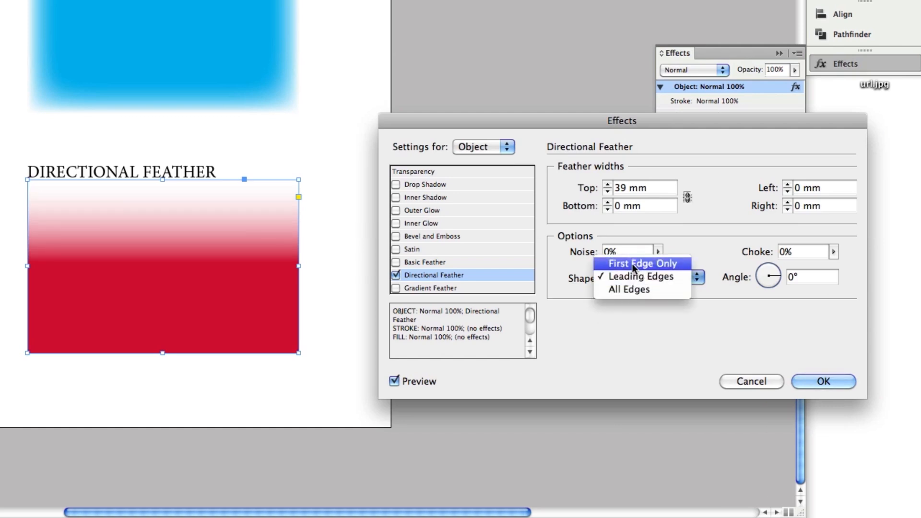
pyautogui.click(787, 275)
pyautogui.moveTo(779, 276); pyautogui.dragTo(719, 276)
pyautogui.write('0')
pyautogui.press('Return')
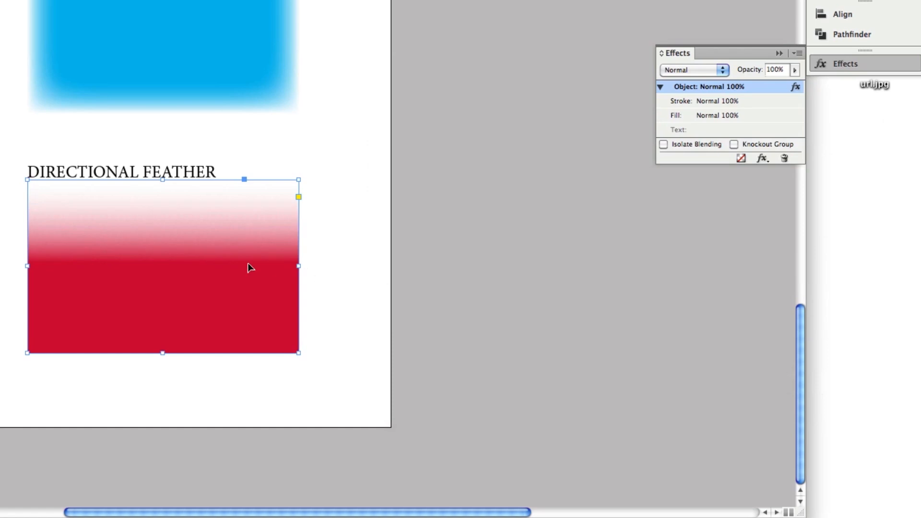
# - Reopen the red rectangle's Directional Feather settings, set the shape to First Edge Only and the angle to 3°, and apply them
pyautogui.click(762, 158)
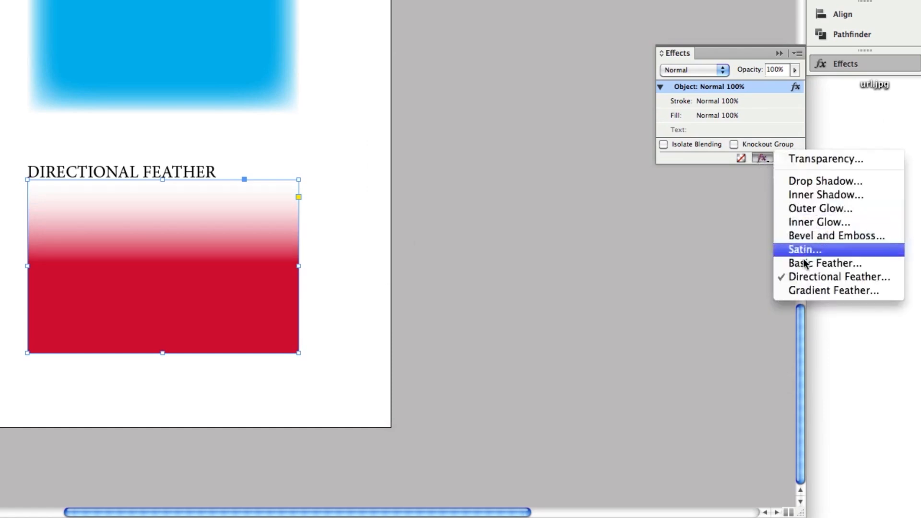
pyautogui.click(802, 272)
pyautogui.click(644, 272)
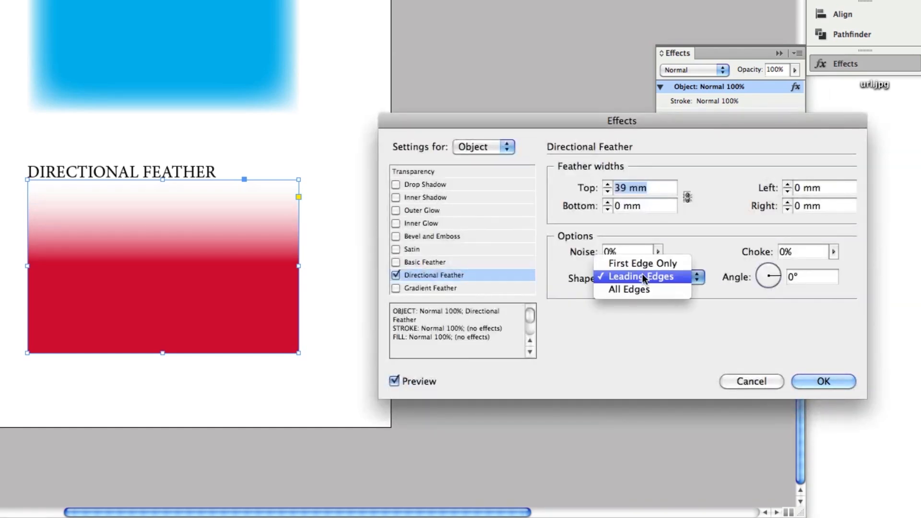
pyautogui.click(612, 264)
pyautogui.moveTo(776, 278); pyautogui.dragTo(854, 275)
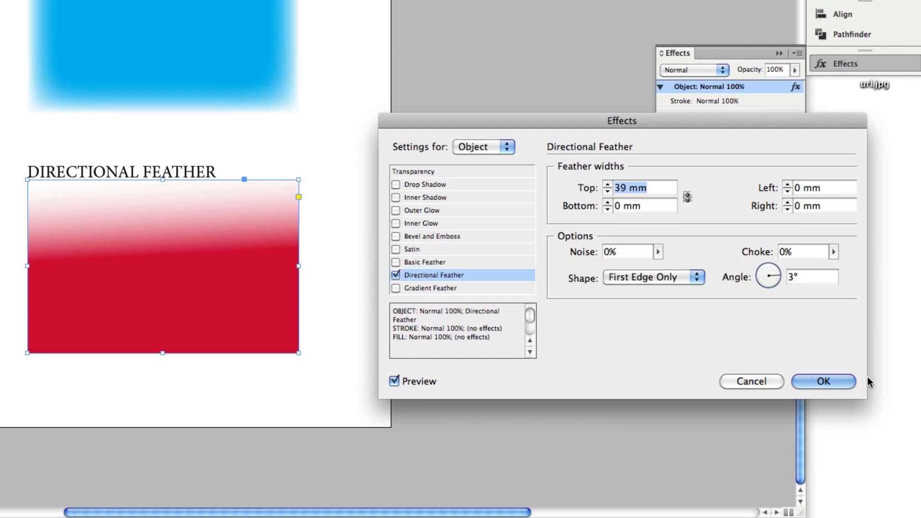
pyautogui.click(825, 381)
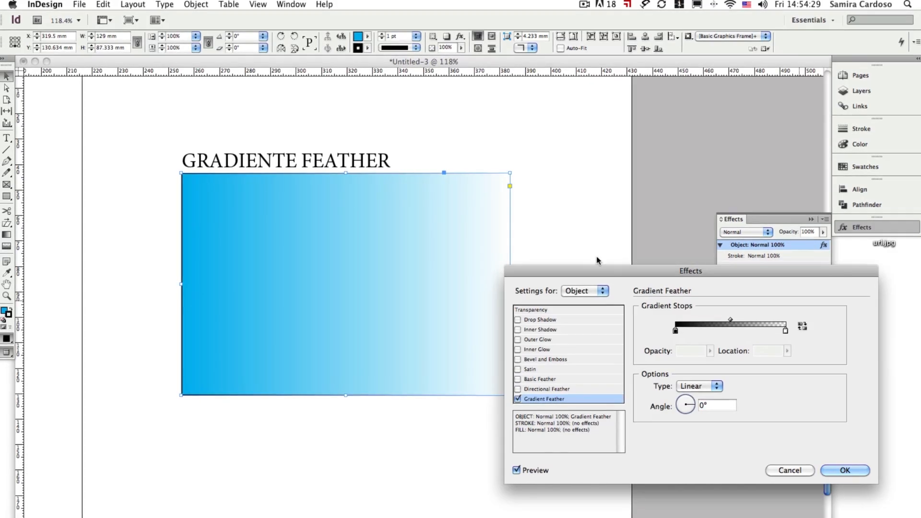
# - Try the blue rectangle's gradient feather midpoint at 87% and bring it back to about 52%
pyautogui.moveTo(580, 271); pyautogui.dragTo(627, 146)
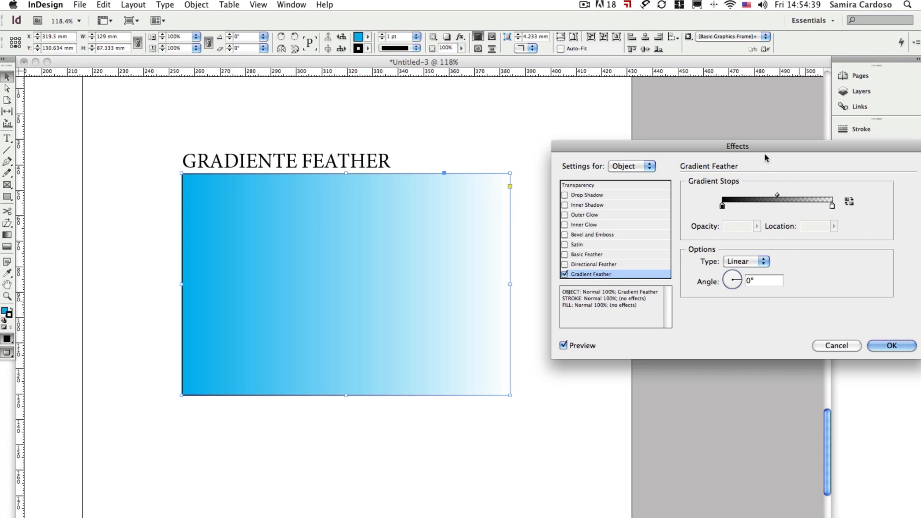
pyautogui.moveTo(759, 152); pyautogui.dragTo(748, 185)
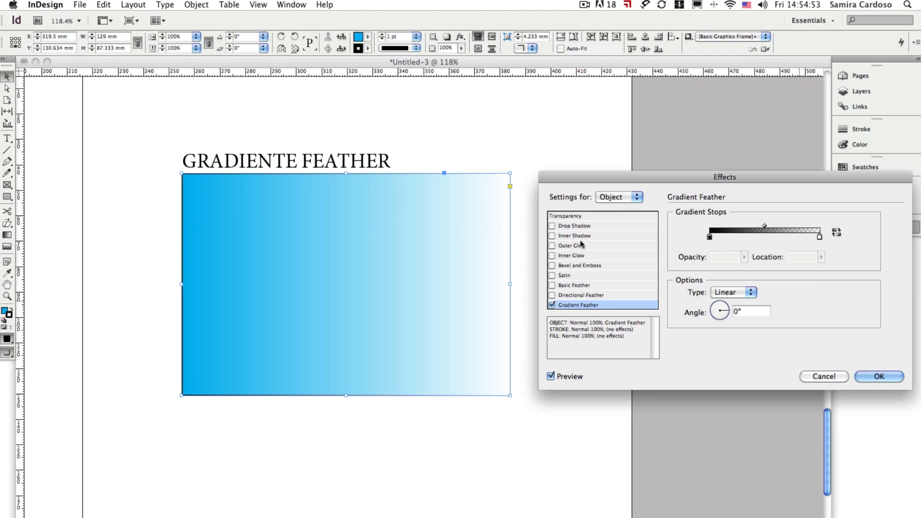
pyautogui.moveTo(764, 227); pyautogui.dragTo(802, 228)
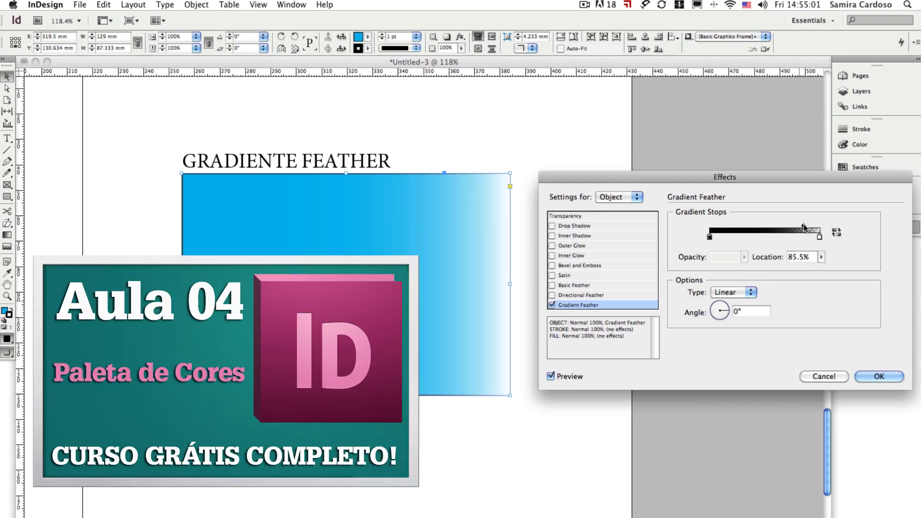
pyautogui.moveTo(804, 224); pyautogui.dragTo(806, 225)
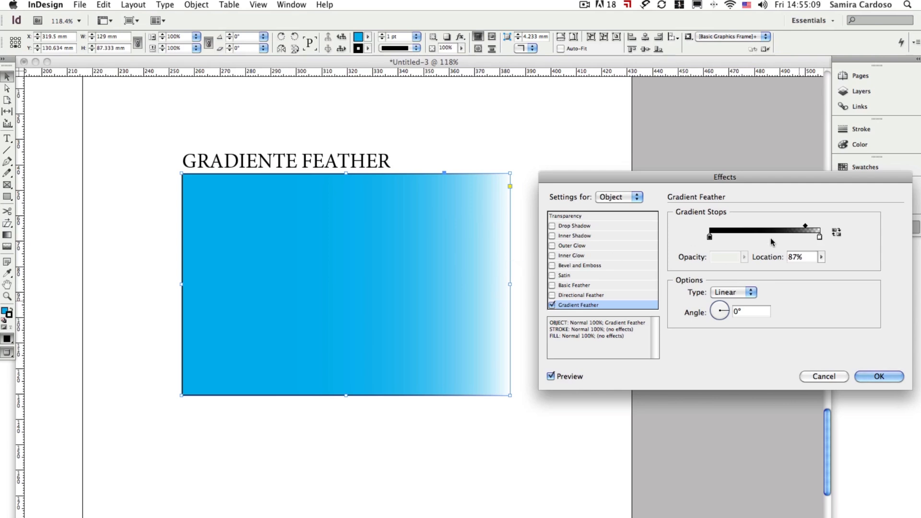
pyautogui.moveTo(804, 224); pyautogui.dragTo(767, 225)
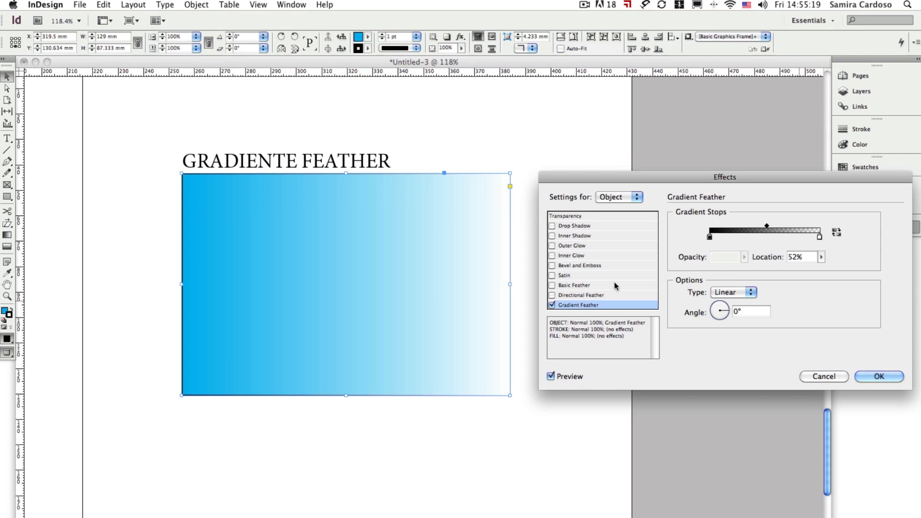
# - Try lowering the opacity of the gradient feather's first stop to 43% and restore it to 100%
pyautogui.click(710, 236)
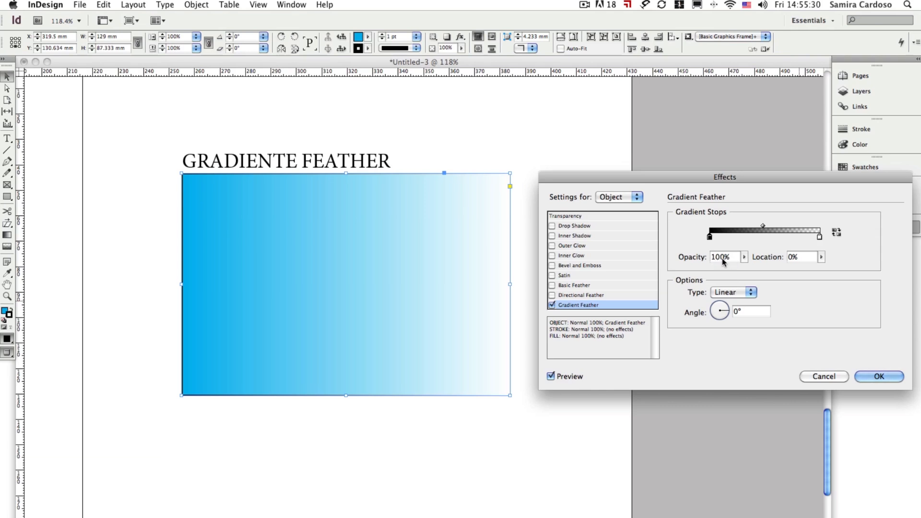
pyautogui.click(744, 257)
pyautogui.moveTo(744, 267); pyautogui.dragTo(713, 271)
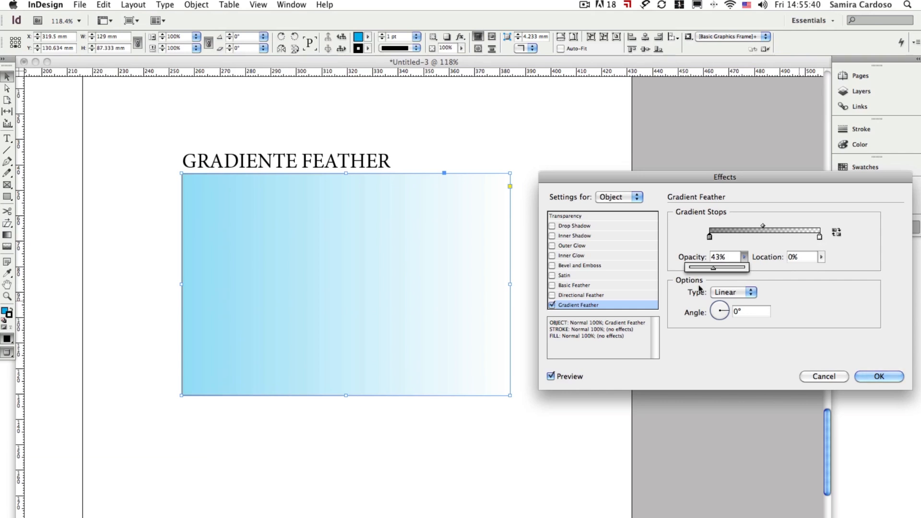
pyautogui.moveTo(715, 271); pyautogui.dragTo(760, 270)
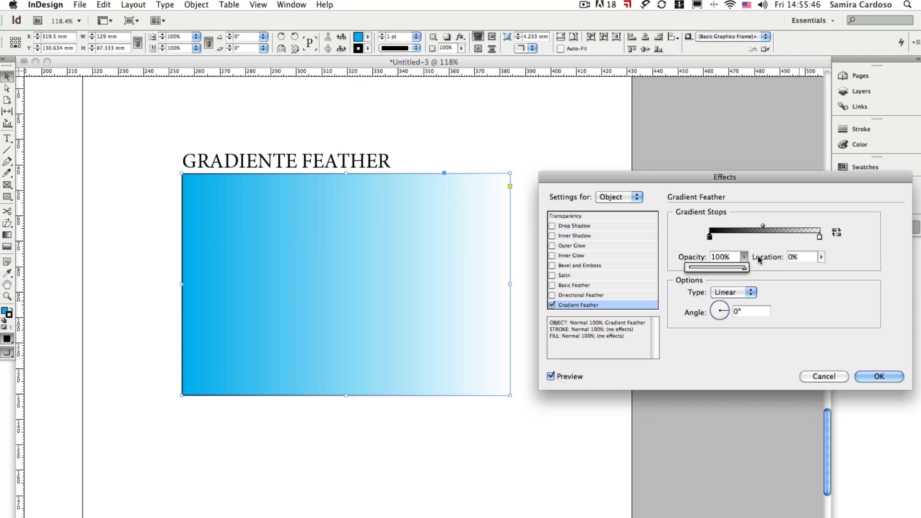
pyautogui.moveTo(746, 269)
pyautogui.mouseDown()
pyautogui.moveTo(708, 271)
pyautogui.moveTo(748, 271)
pyautogui.mouseUp()
pyautogui.click(694, 243)
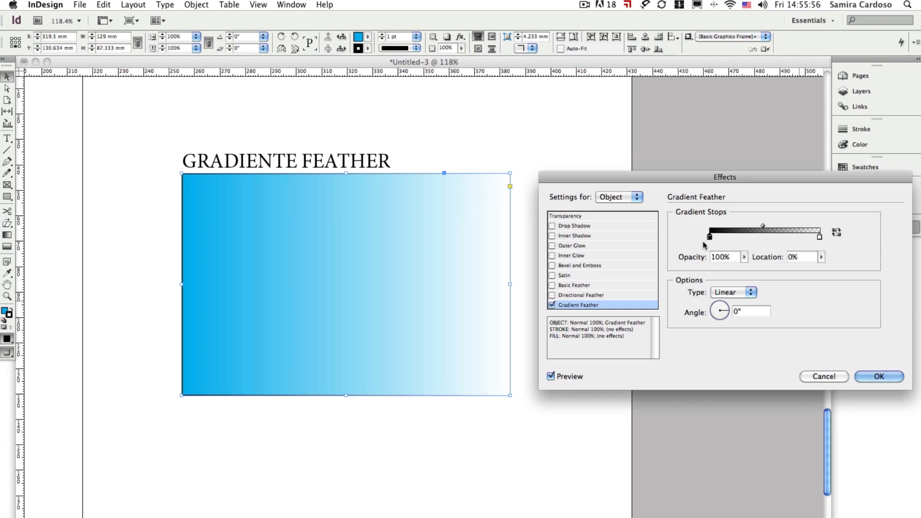
# - Add two intermediate stops to the gradient feather, at locations of 71.5% and 35.5%
pyautogui.click(739, 236)
pyautogui.moveTo(739, 237); pyautogui.dragTo(788, 237)
pyautogui.click(792, 236)
pyautogui.click(748, 236)
# - Raise the opacity of the 35.5% stop to about 92% and of the 71.5% stop to about 83%
pyautogui.click(744, 257)
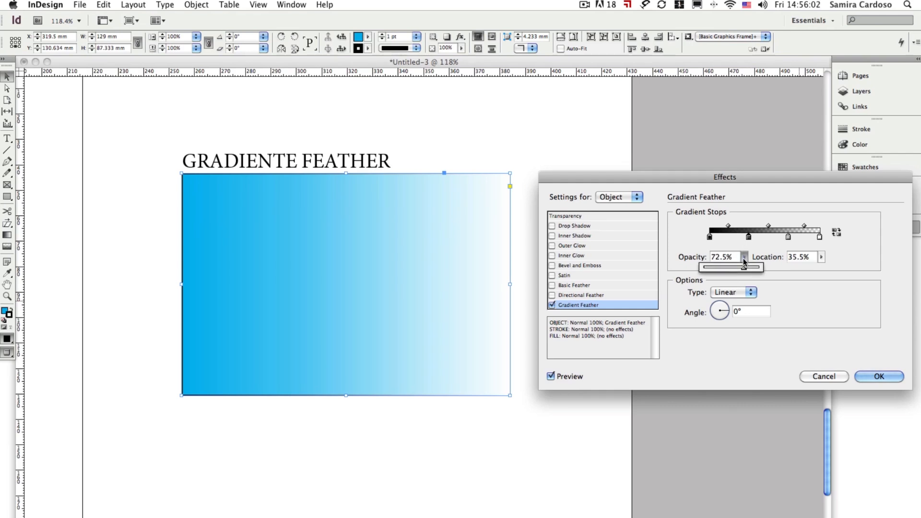
pyautogui.moveTo(743, 268); pyautogui.dragTo(770, 267)
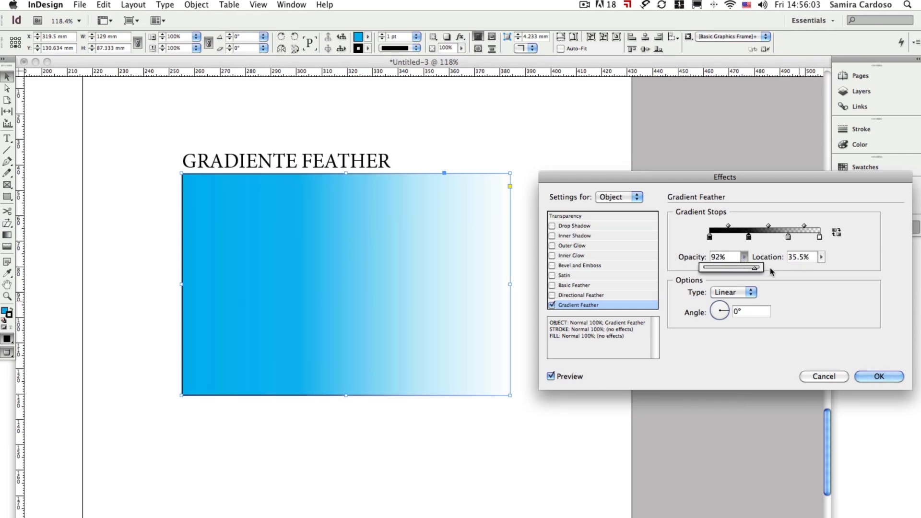
pyautogui.click(788, 237)
pyautogui.click(745, 257)
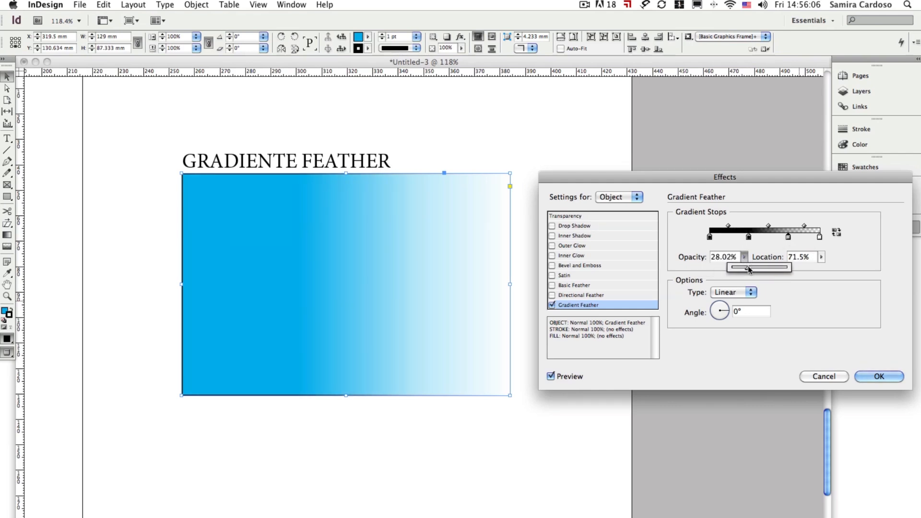
pyautogui.moveTo(764, 270); pyautogui.dragTo(778, 271)
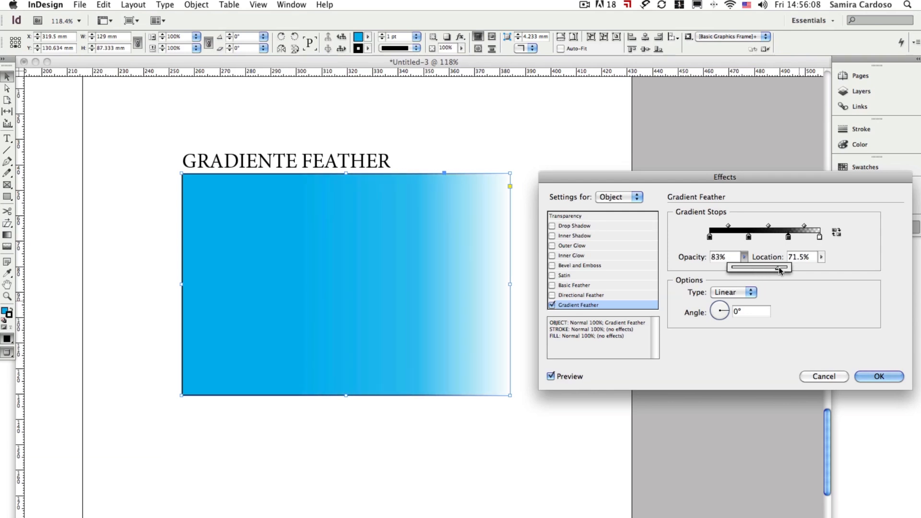
# - Set the opacity of the gradient feather's first stop to 0%
pyautogui.click(709, 238)
pyautogui.click(745, 258)
pyautogui.moveTo(744, 267); pyautogui.dragTo(694, 269)
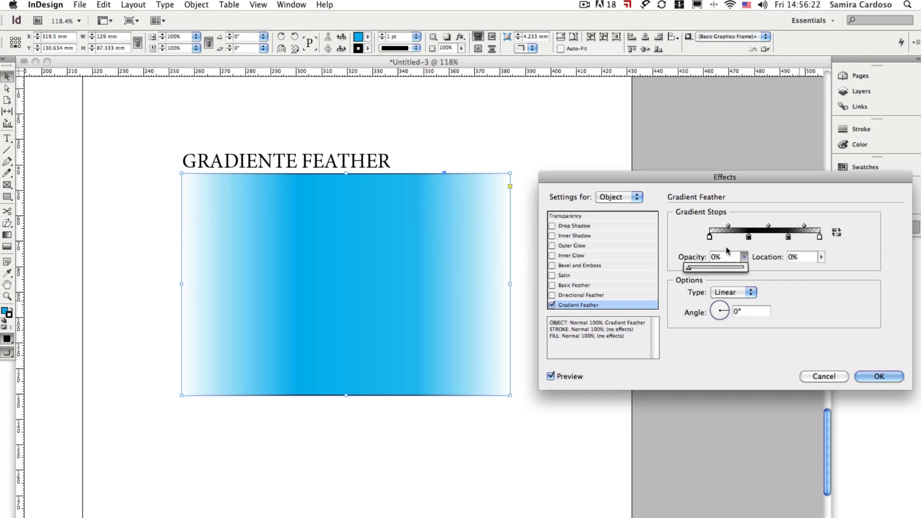
pyautogui.click(856, 245)
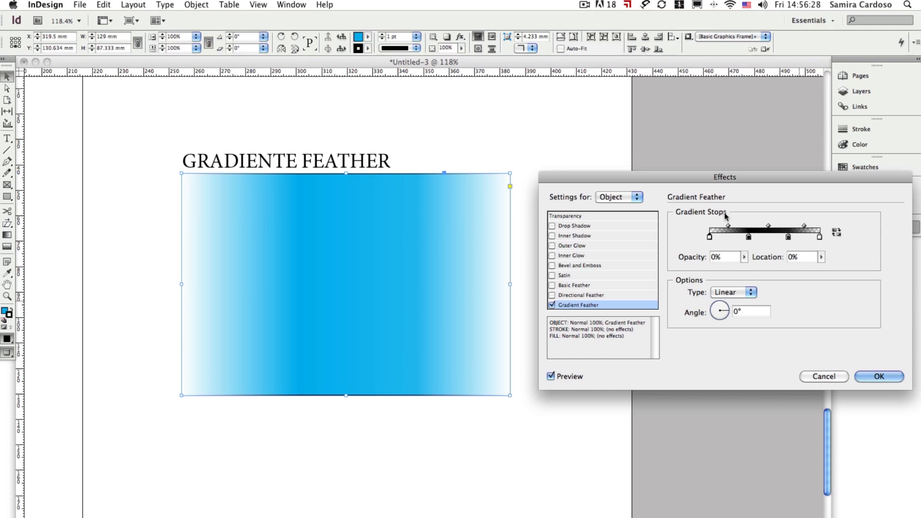
# - Try the Radial gradient feather type, return to Linear and rotate the gradient angle to 133°
pyautogui.click(737, 292)
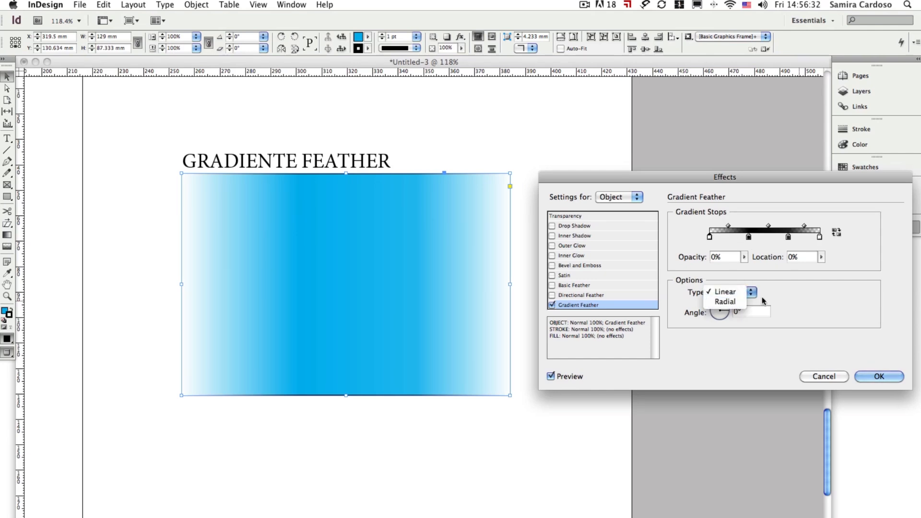
pyautogui.click(729, 302)
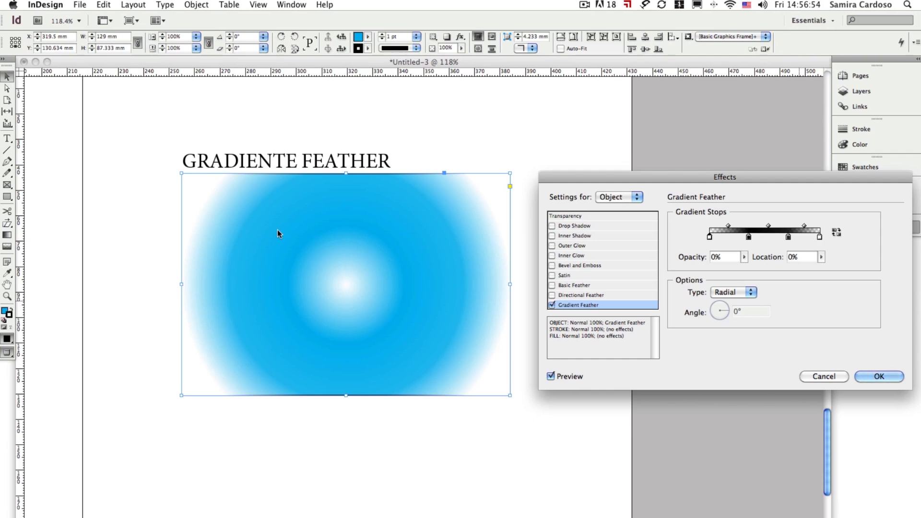
pyautogui.click(732, 292)
pyautogui.click(729, 283)
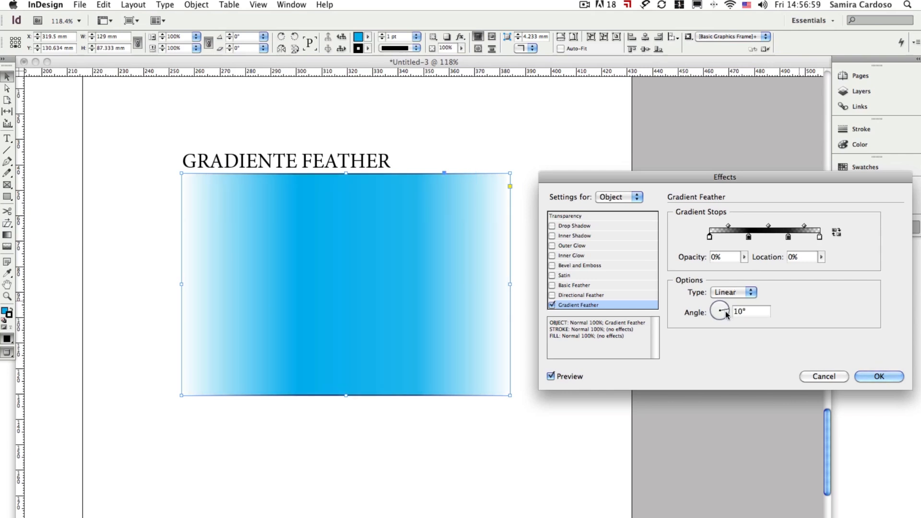
pyautogui.moveTo(724, 312); pyautogui.dragTo(698, 288)
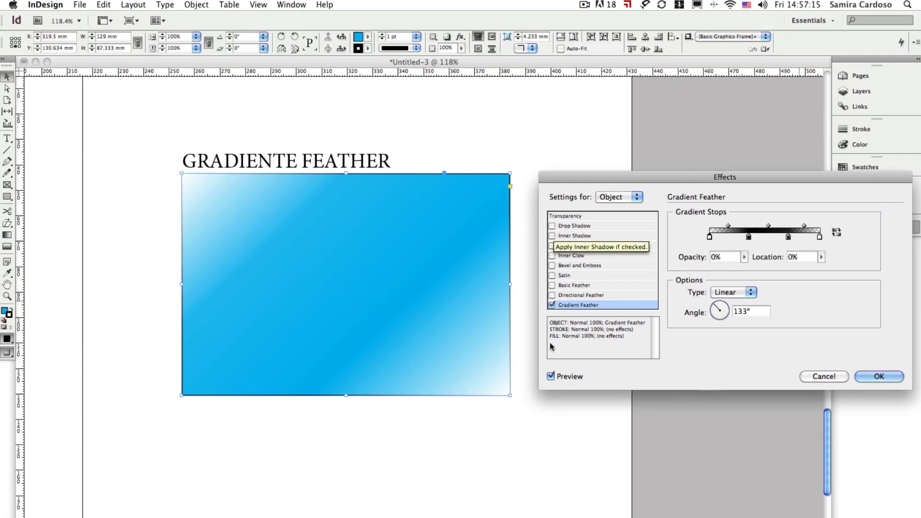
# - Try adding Drop Shadow and Inner Shadow to the blue rectangle and turn both off again
pyautogui.click(573, 227)
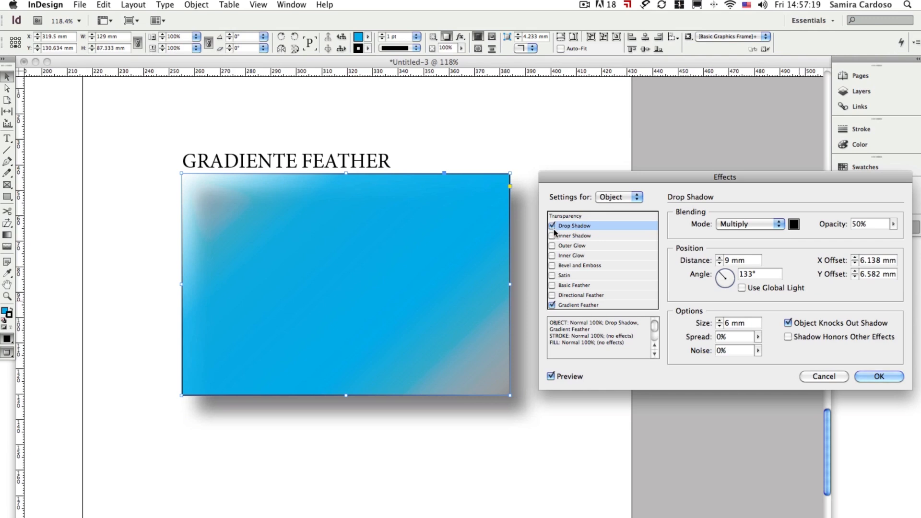
pyautogui.click(552, 226)
pyautogui.click(551, 235)
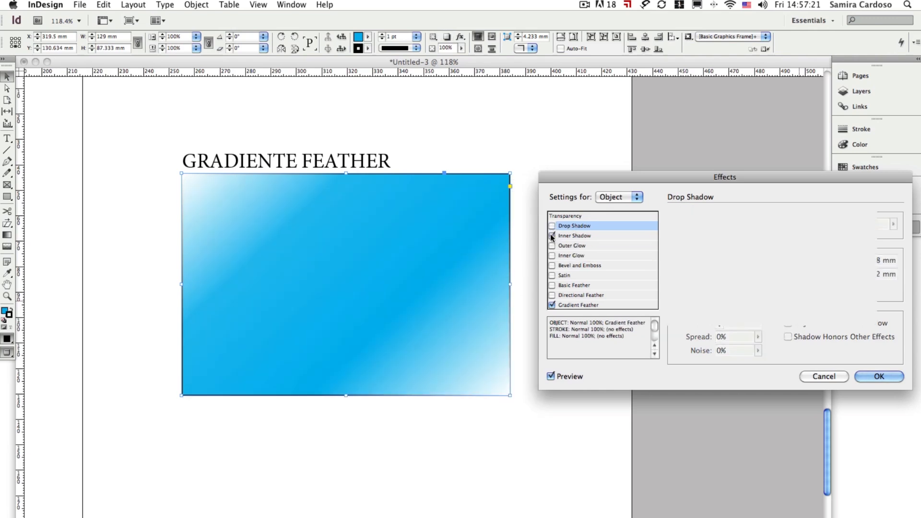
pyautogui.click(551, 235)
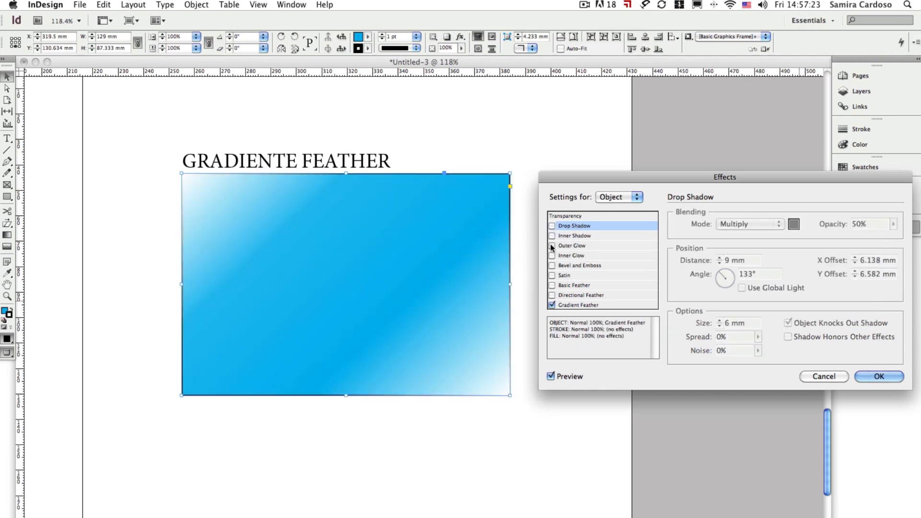
# - Try Bevel and Emboss, Drop Shadow and Satin on the blue rectangle, but apply only Gradient Feather
pyautogui.click(573, 266)
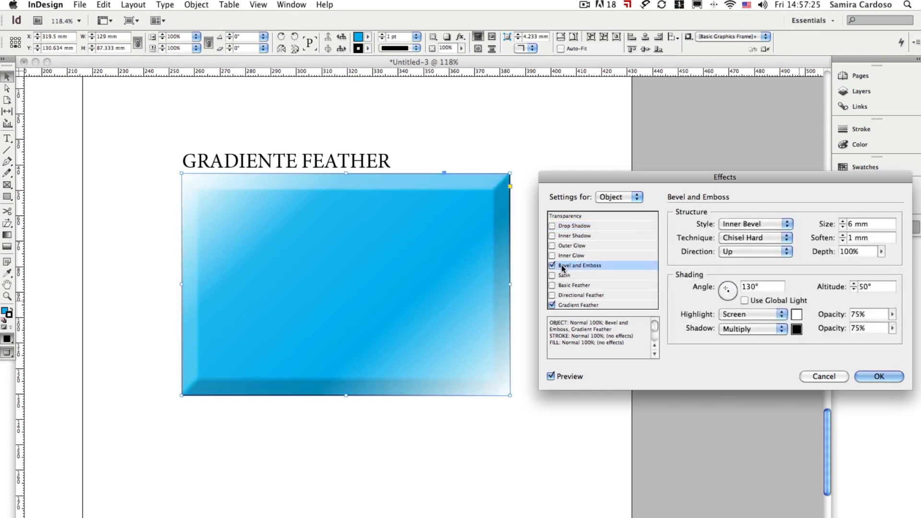
pyautogui.click(564, 227)
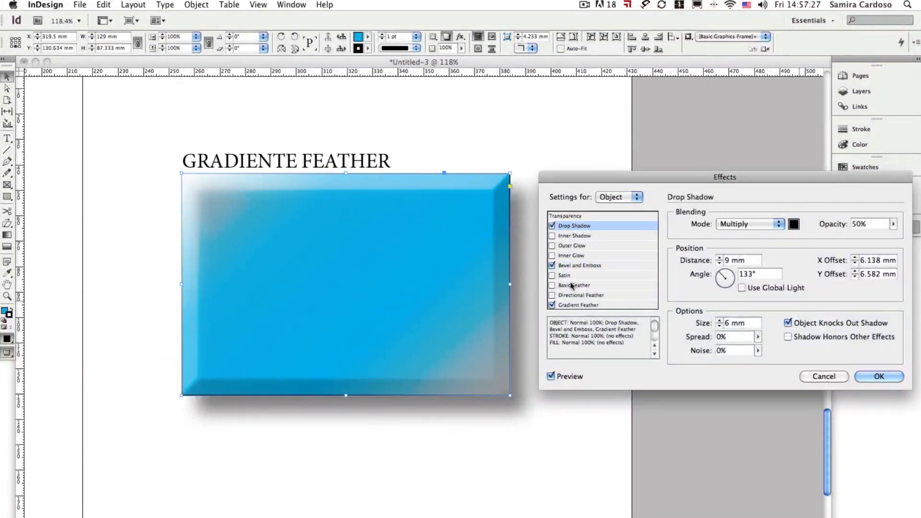
pyautogui.click(566, 277)
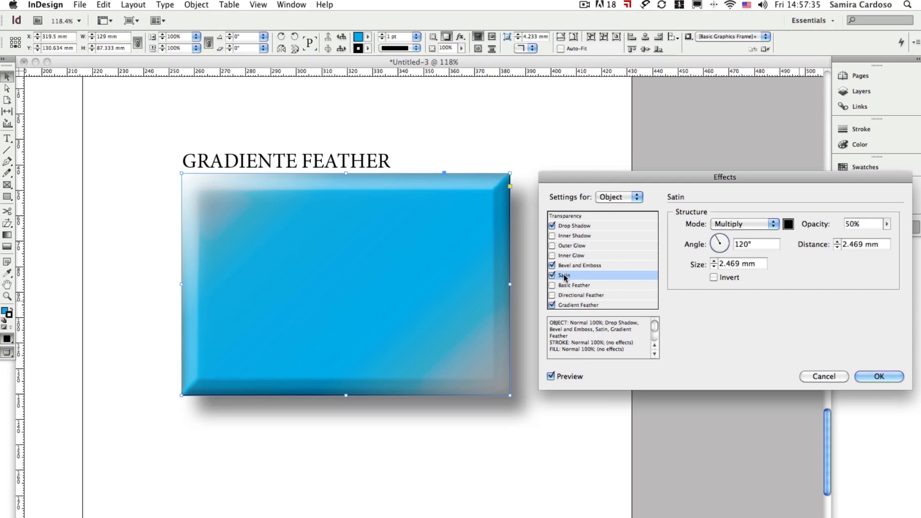
pyautogui.click(611, 196)
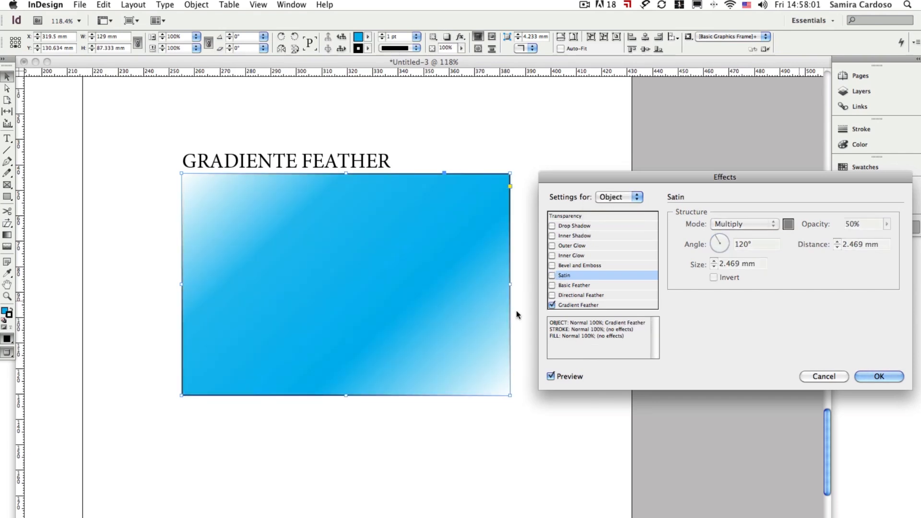
pyautogui.moveTo(626, 173); pyautogui.dragTo(558, 138)
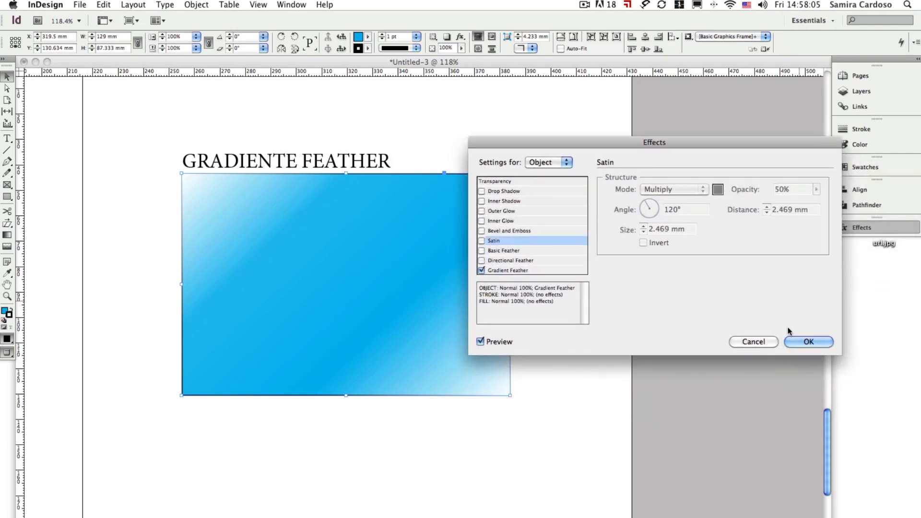
pyautogui.click(808, 340)
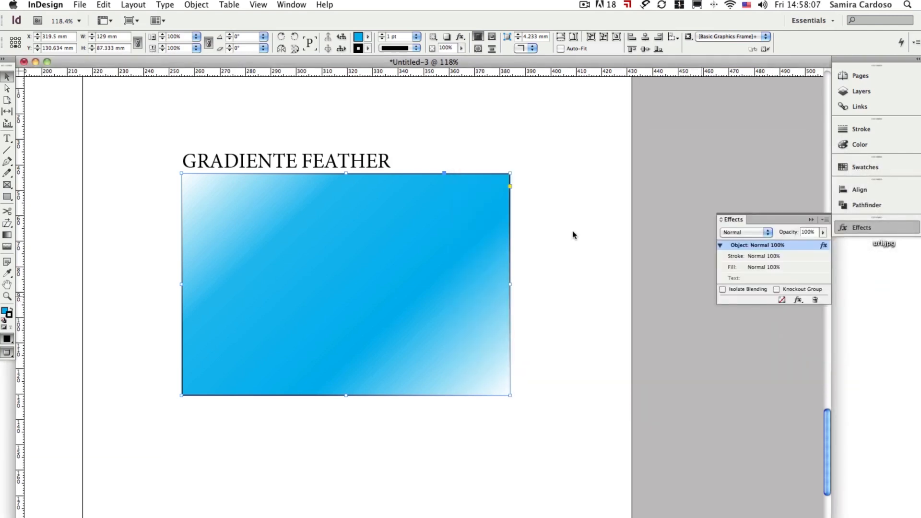
# - Review the labelled effect examples across the document's pages and the available blending modes
pyautogui.keyDown('alt'); pyautogui.keyDown('super'); pyautogui.click(400, 432); pyautogui.keyUp('super'); pyautogui.keyUp('alt')
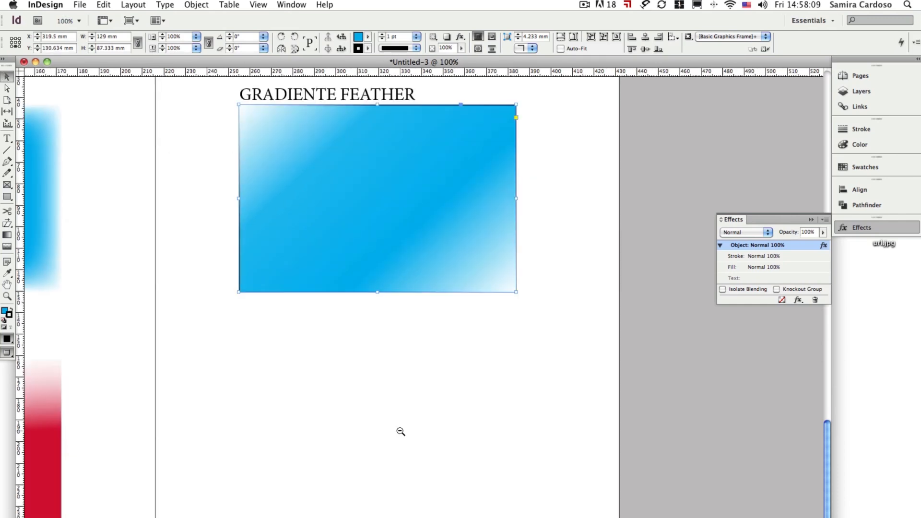
pyautogui.keyDown('alt'); pyautogui.keyDown('super'); pyautogui.click(401, 432); pyautogui.keyUp('super'); pyautogui.keyUp('alt')
pyautogui.moveTo(401, 431); pyautogui.dragTo(404, 484)
pyautogui.scroll(15, 439, 464)
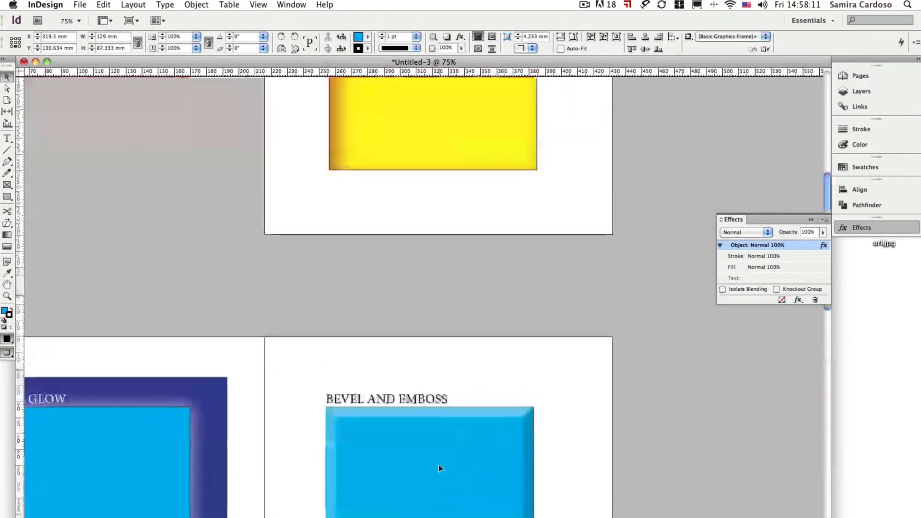
pyautogui.scroll(-10, 343, 455)
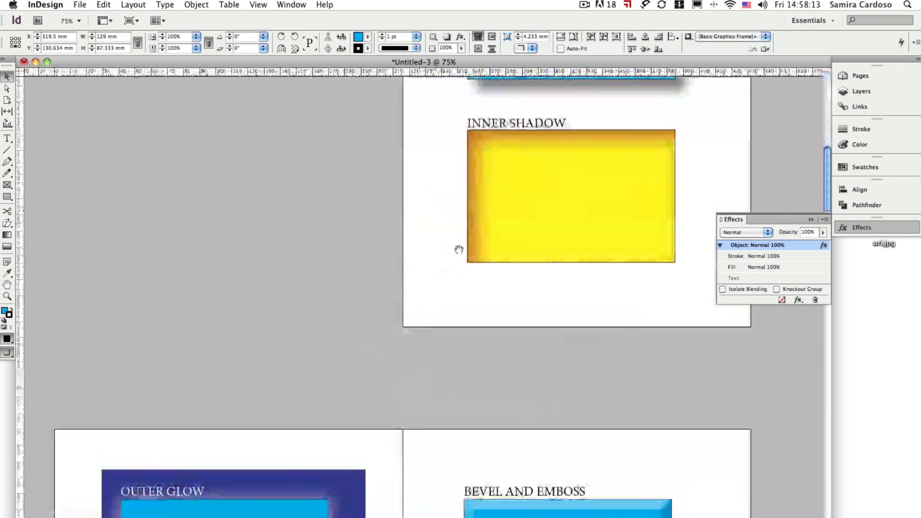
pyautogui.scroll(-2, 242, 375)
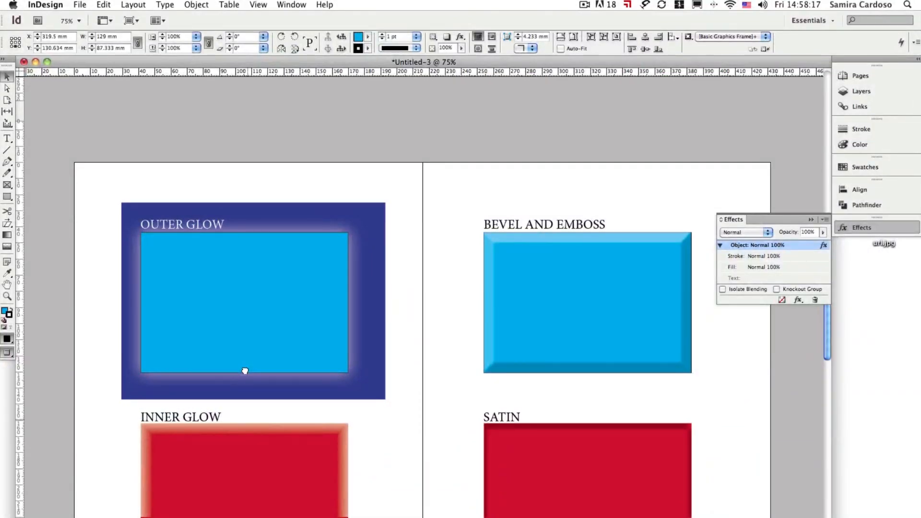
pyautogui.scroll(-2, 245, 371)
pyautogui.scroll(-10, 493, 417)
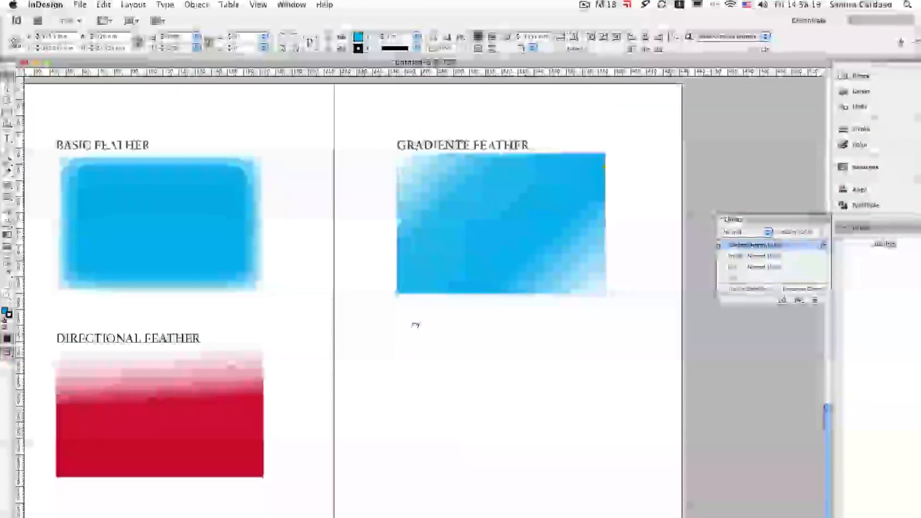
pyautogui.scroll(-2, 415, 324)
pyautogui.hscroll(3, 555, 373)
pyautogui.click(745, 233)
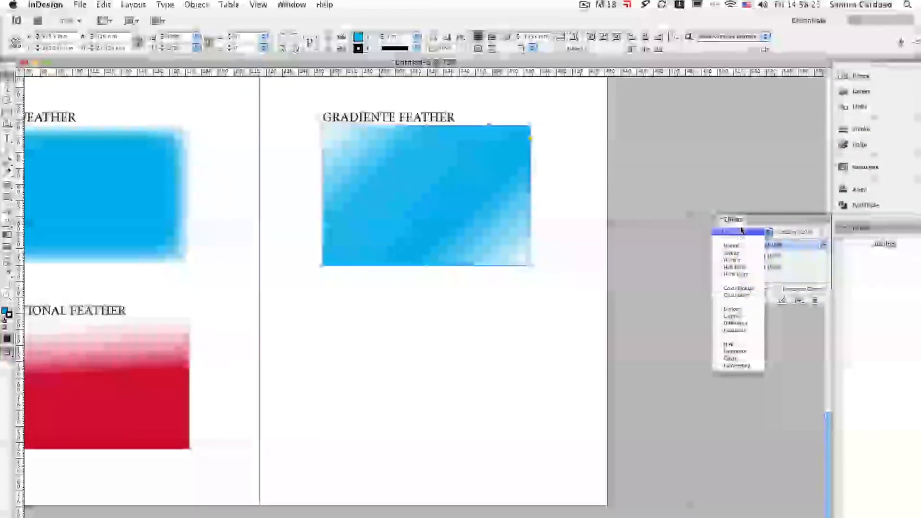
pyautogui.click(742, 233)
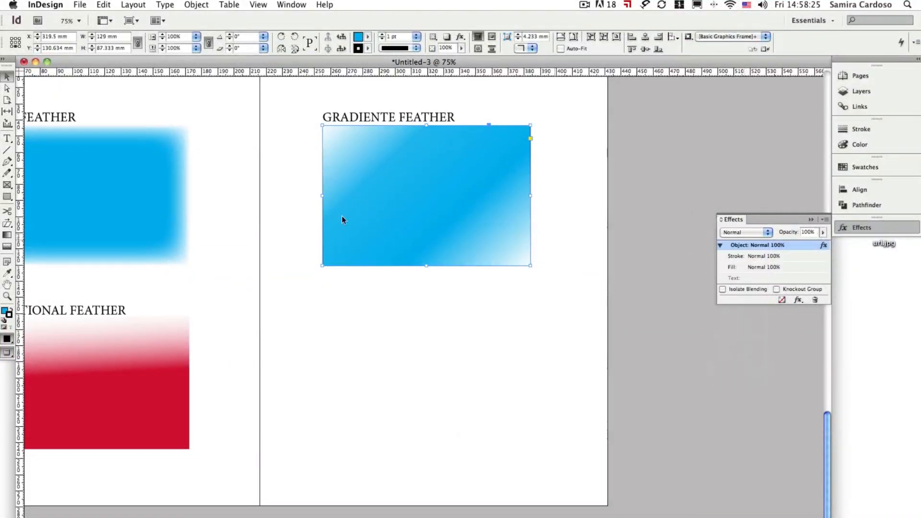
# - Draw a rectangle about 64.5 × 69.3 mm below the blue gradient feather rectangle and swap its fill and stroke for a black fill
pyautogui.click(8, 196)
pyautogui.moveTo(319, 305); pyautogui.dragTo(424, 416)
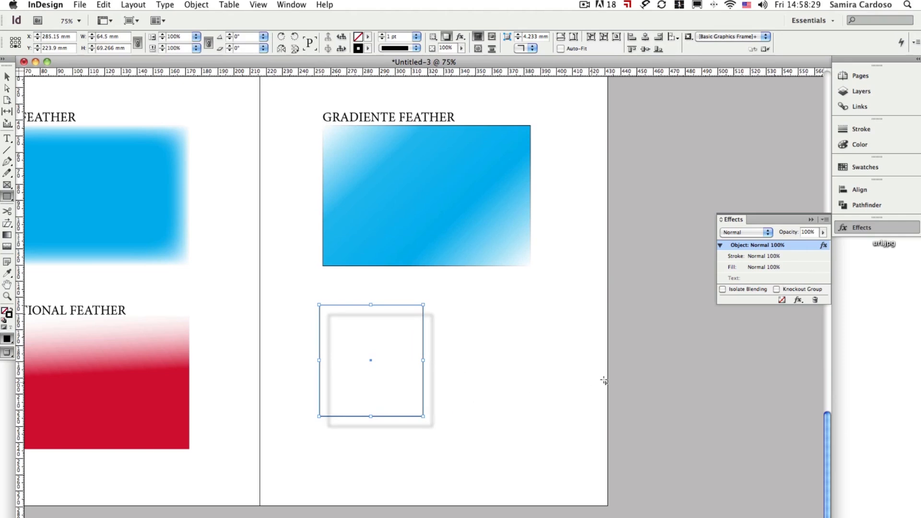
pyautogui.click(866, 168)
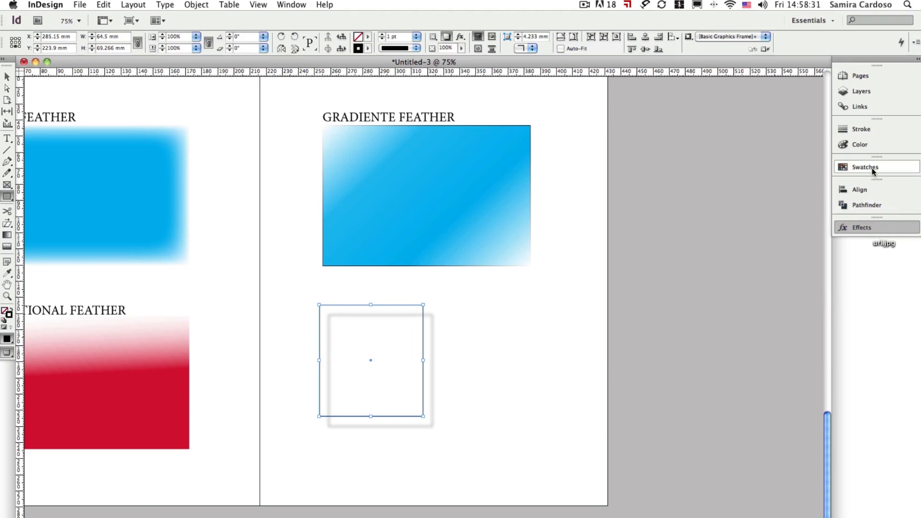
pyautogui.click(731, 169)
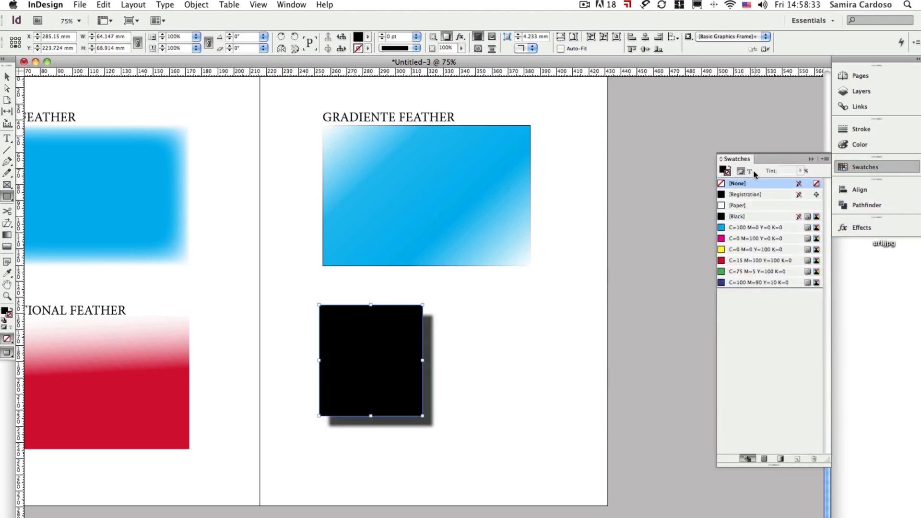
# - Turn off the Drop Shadow on the black rectangle and delete the rectangle
pyautogui.click(861, 229)
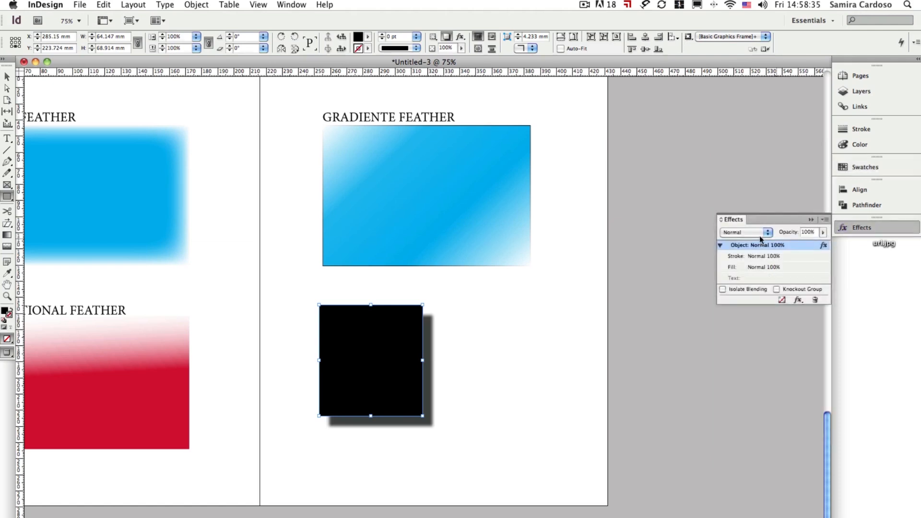
pyautogui.click(798, 300)
pyautogui.click(810, 318)
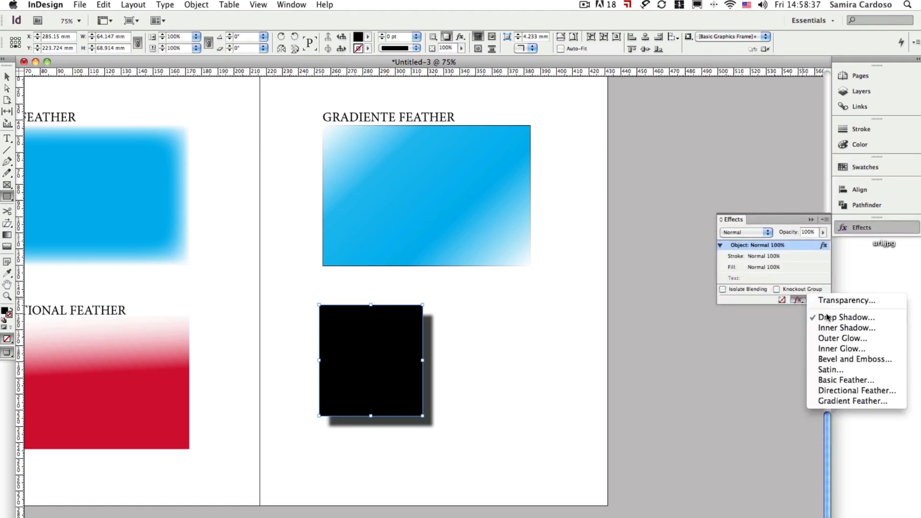
pyautogui.click(481, 191)
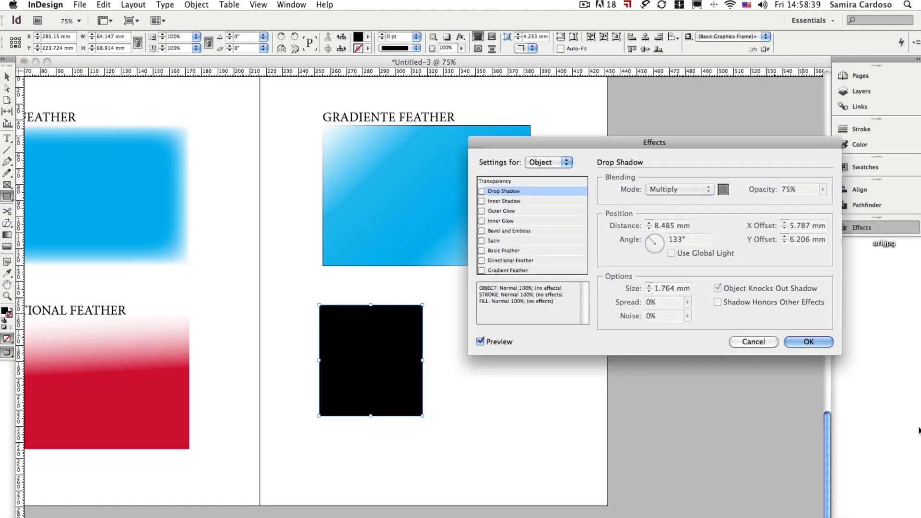
pyautogui.click(809, 342)
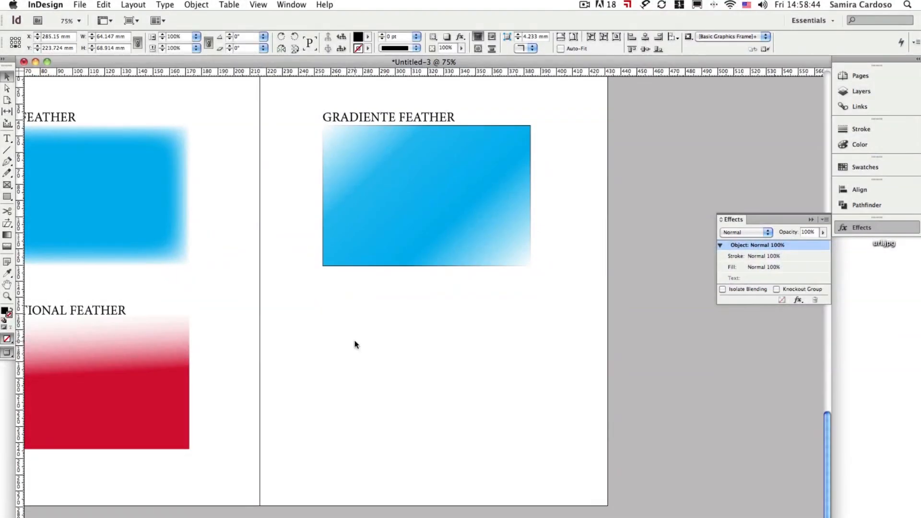
pyautogui.click(431, 345)
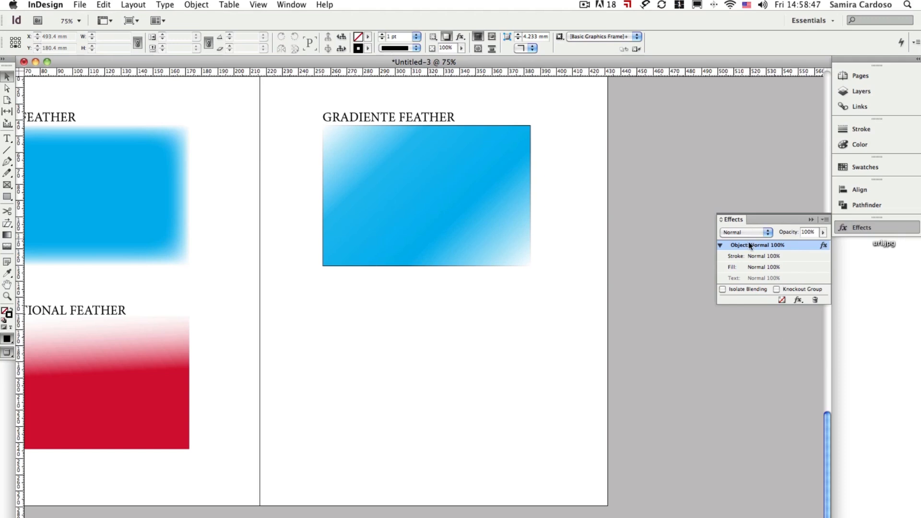
# - Duplicate the red directional feather and blue gradient feather rectangles into the empty area below, with the red copy overlapping the blue one
pyautogui.click(431, 206)
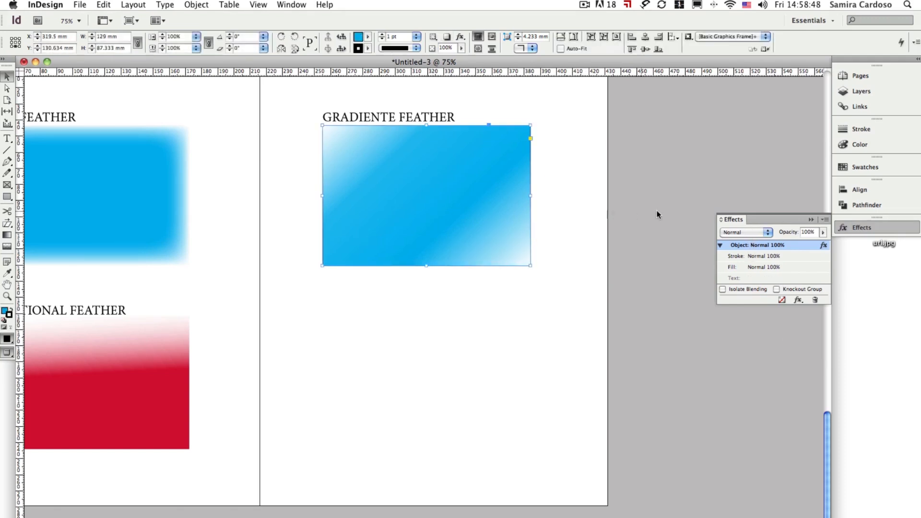
pyautogui.click(749, 233)
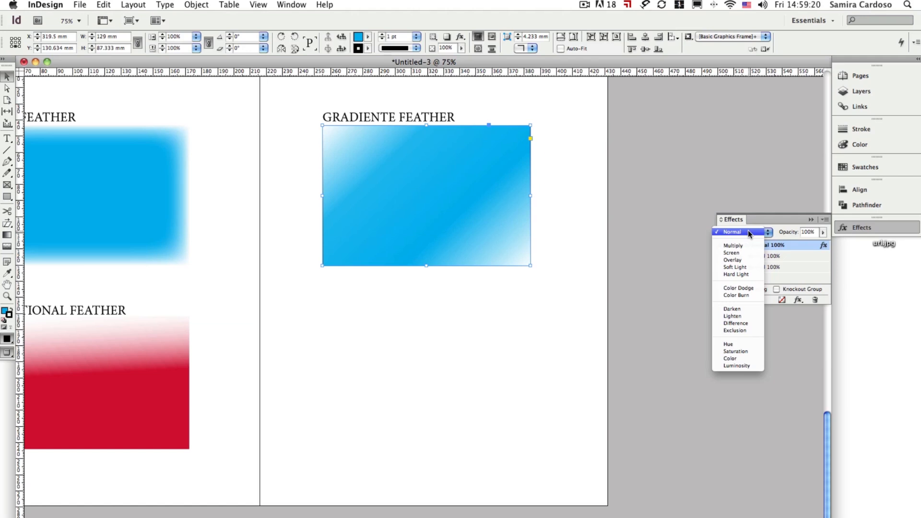
pyautogui.click(126, 356)
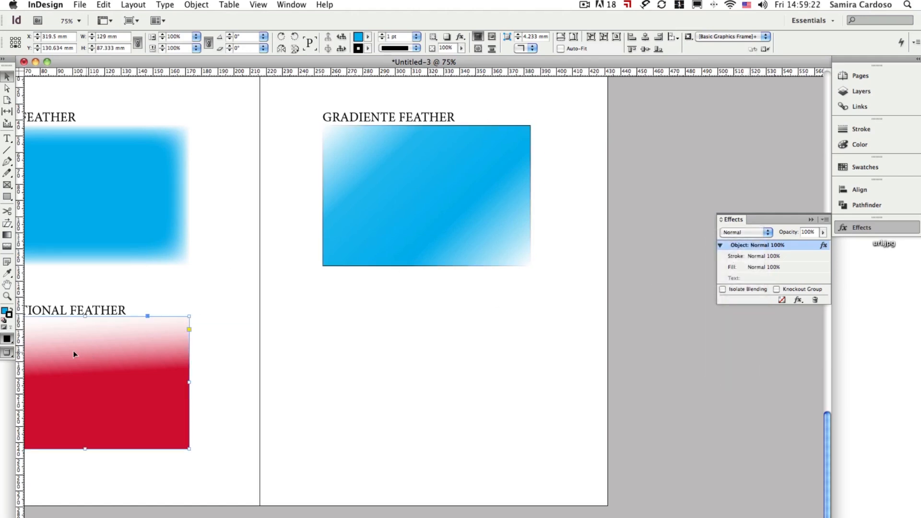
pyautogui.moveTo(73, 354); pyautogui.dragTo(460, 375)
pyautogui.moveTo(450, 194); pyautogui.dragTo(436, 348)
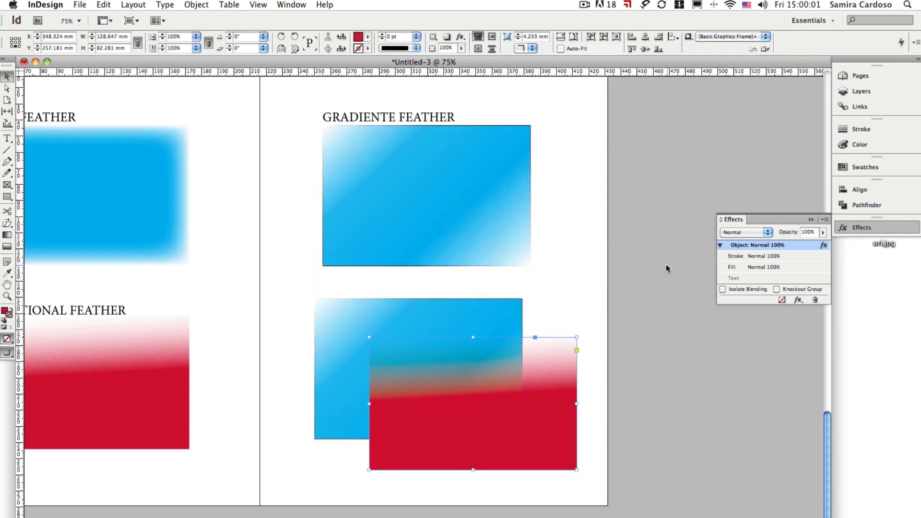
# - Try the Multiply, Screen, Overlay and Soft Light blending modes on the red copy
pyautogui.click(746, 232)
pyautogui.click(749, 242)
pyautogui.click(747, 230)
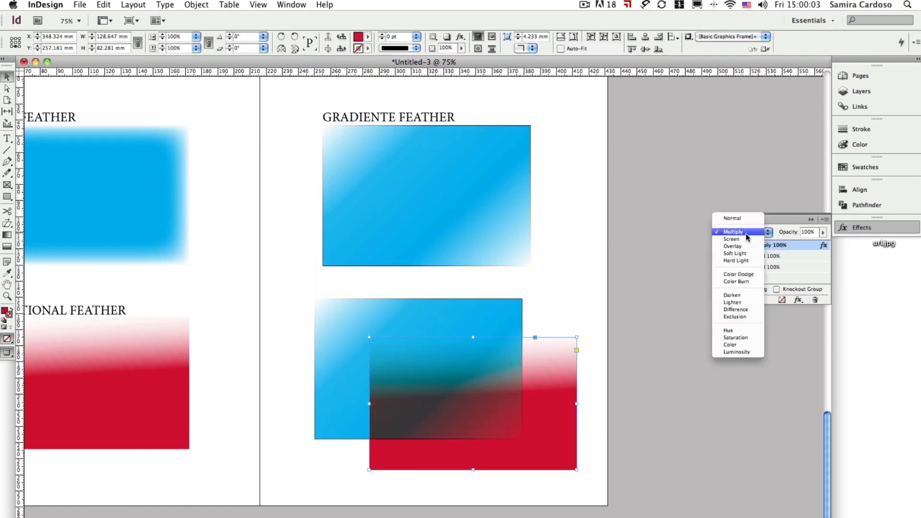
pyautogui.click(744, 240)
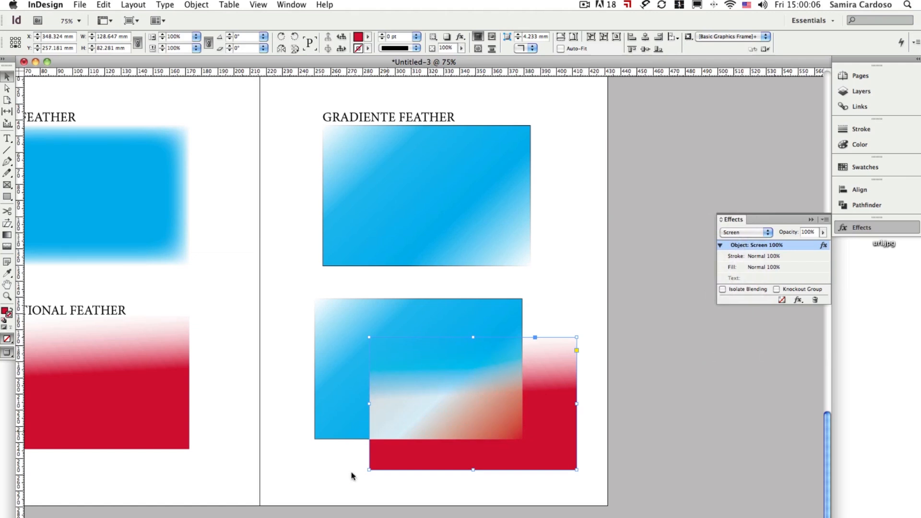
pyautogui.click(730, 233)
pyautogui.click(729, 242)
pyautogui.click(730, 233)
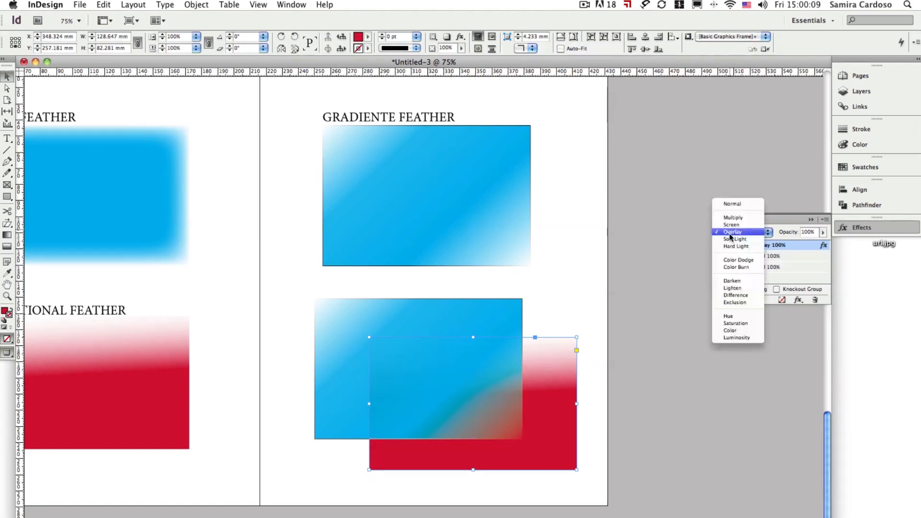
pyautogui.click(732, 238)
# - Try the Hard Light, Color Dodge and Color Burn blending modes on the red copy
pyautogui.click(730, 233)
pyautogui.click(733, 244)
pyautogui.click(733, 234)
pyautogui.click(739, 235)
pyautogui.click(739, 235)
pyautogui.click(738, 246)
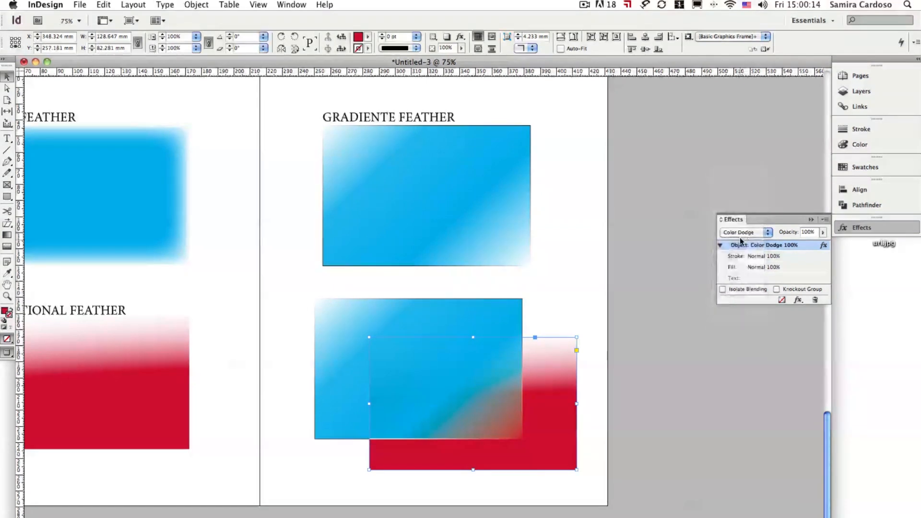
pyautogui.click(737, 234)
pyautogui.click(738, 240)
# - Try the Darken, Difference and Lighten blending modes on the red copy
pyautogui.click(738, 233)
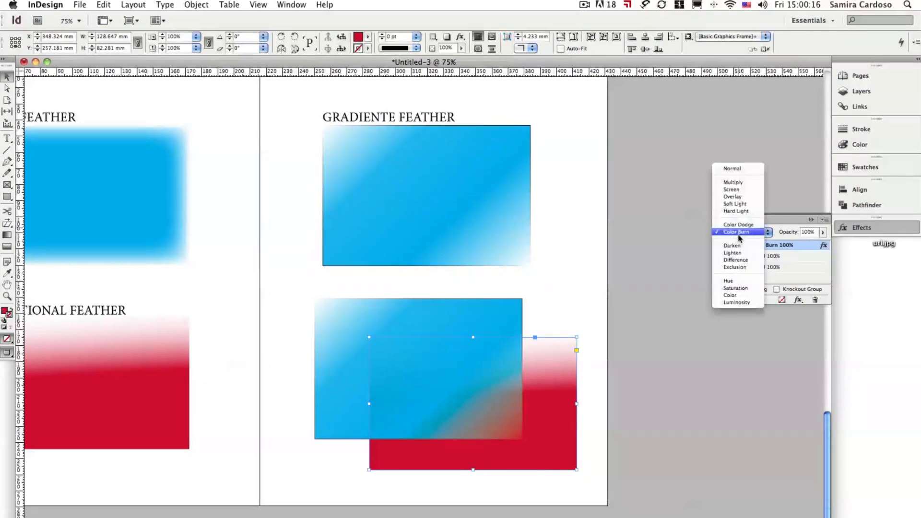
pyautogui.click(738, 232)
pyautogui.click(738, 234)
pyautogui.click(738, 246)
pyautogui.click(739, 235)
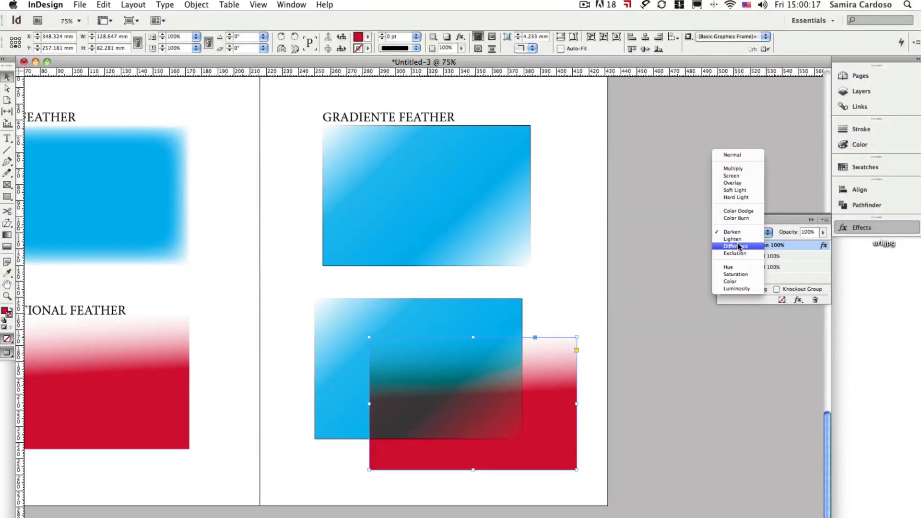
pyautogui.click(738, 246)
pyautogui.click(738, 233)
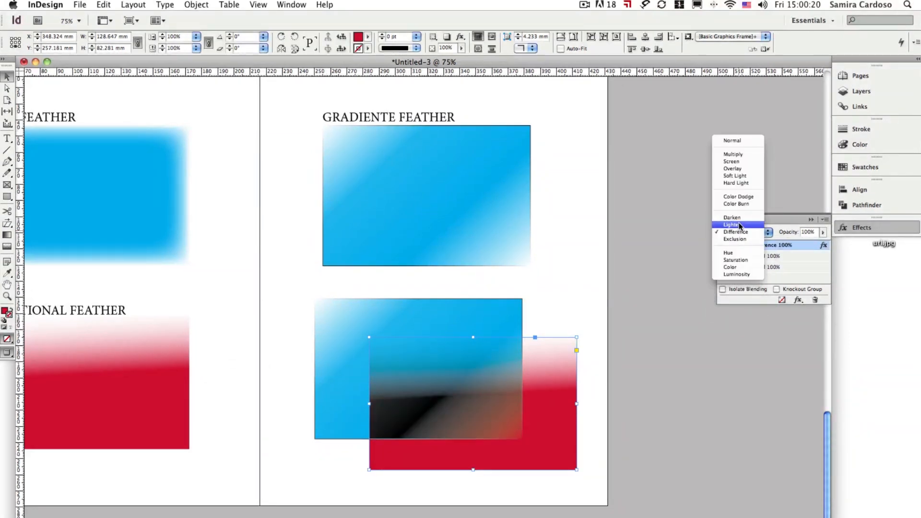
pyautogui.click(739, 225)
# - Try the Hue and Saturation blending modes on the red copy
pyautogui.click(740, 232)
pyautogui.click(740, 258)
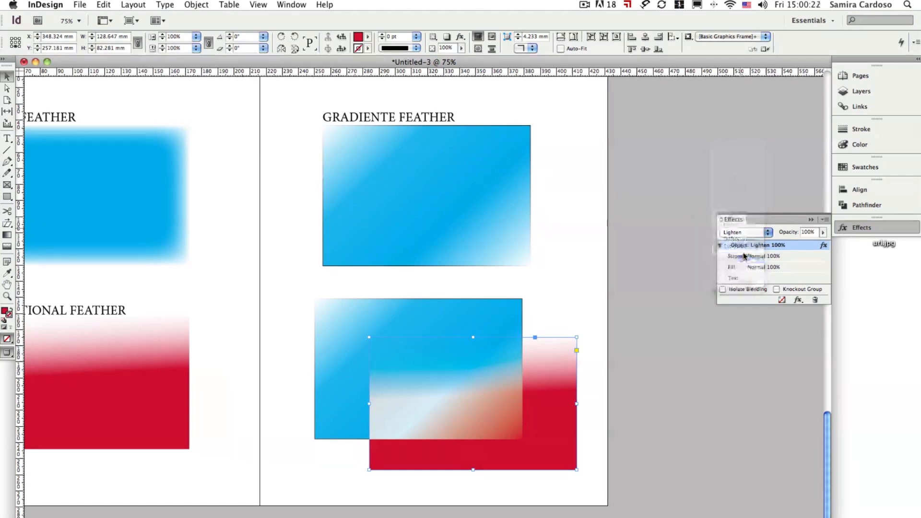
pyautogui.click(740, 232)
pyautogui.click(740, 239)
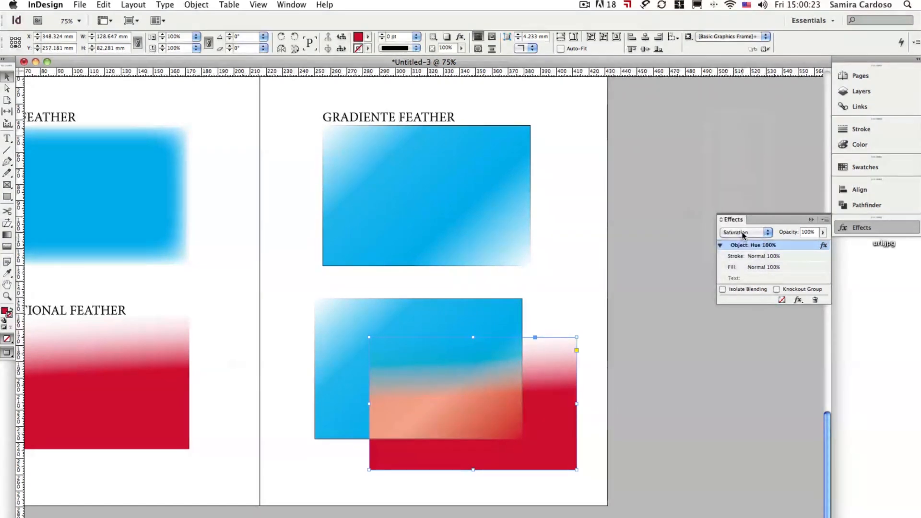
# - Set the red copy's blending mode to Luminosity, deselect it and collapse the effects settings
pyautogui.click(740, 233)
pyautogui.click(742, 246)
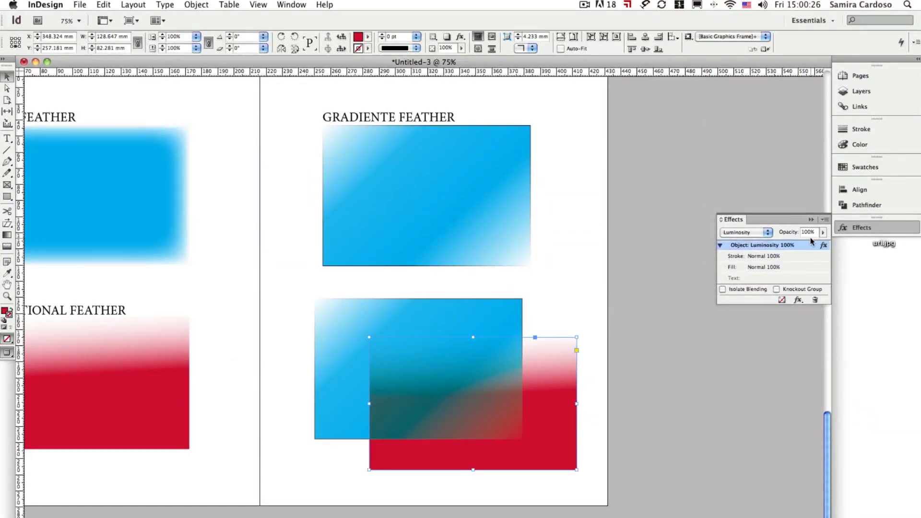
pyautogui.moveTo(822, 232)
pyautogui.mouseDown()
pyautogui.moveTo(819, 244)
pyautogui.moveTo(782, 246)
pyautogui.moveTo(822, 245)
pyautogui.mouseUp()
pyautogui.click(559, 304)
pyautogui.click(810, 220)
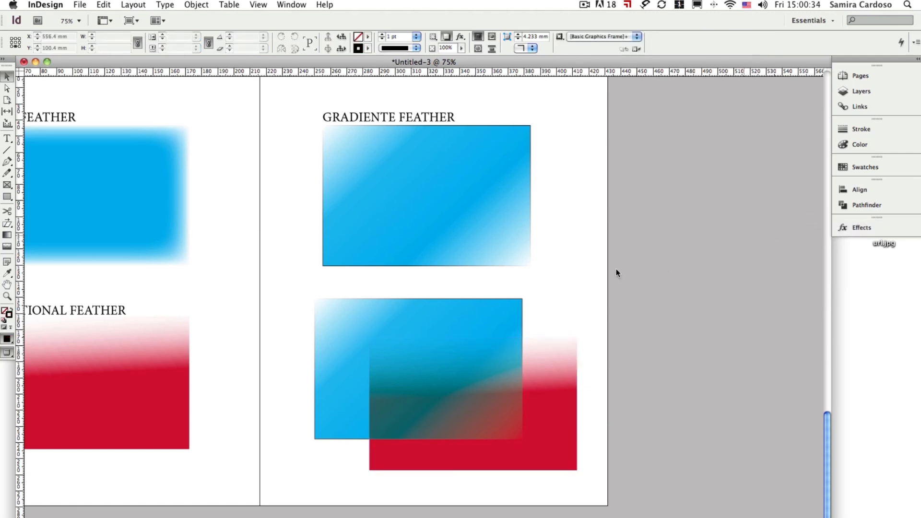